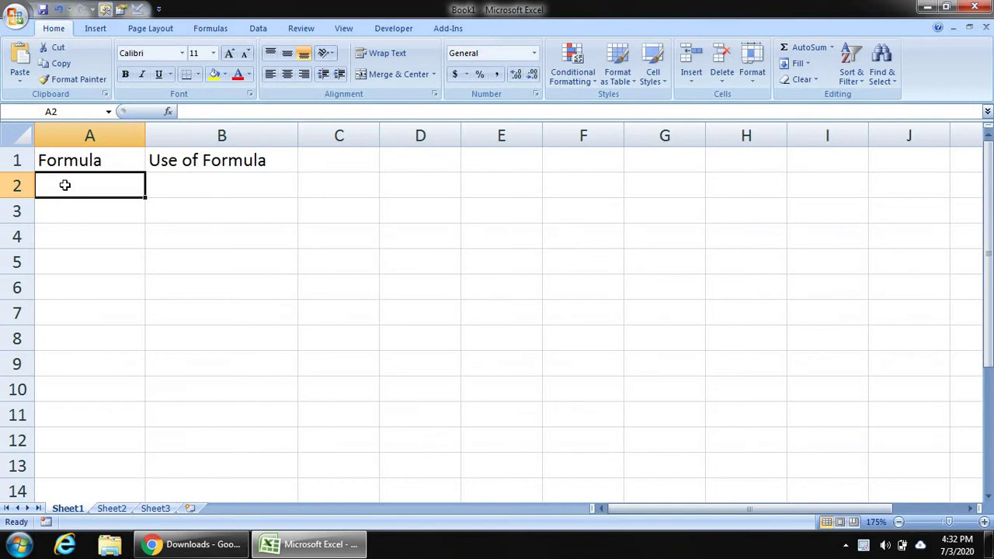
- Enter the label "power" in A2 and the formula =power(2,4) beside it in B2
text(power)
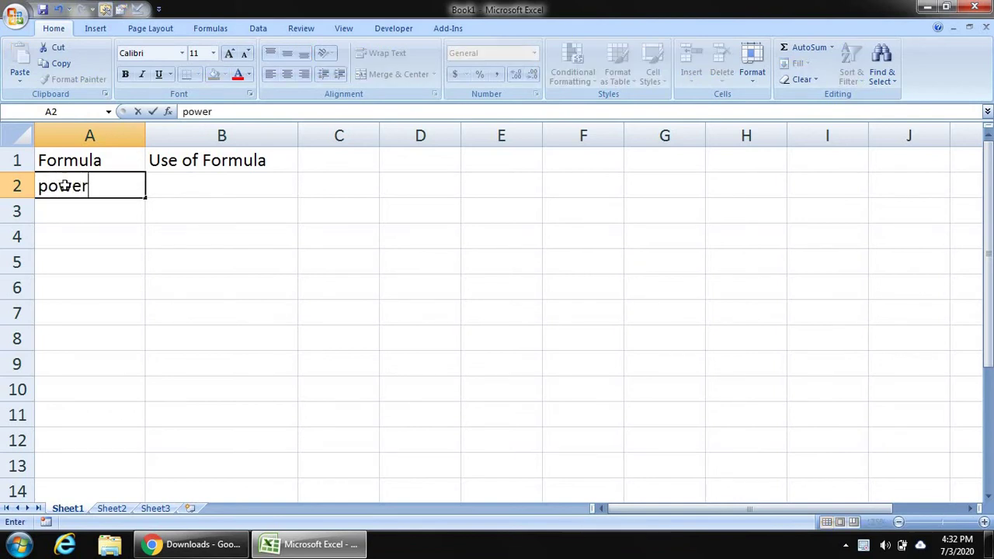
key(Tab)
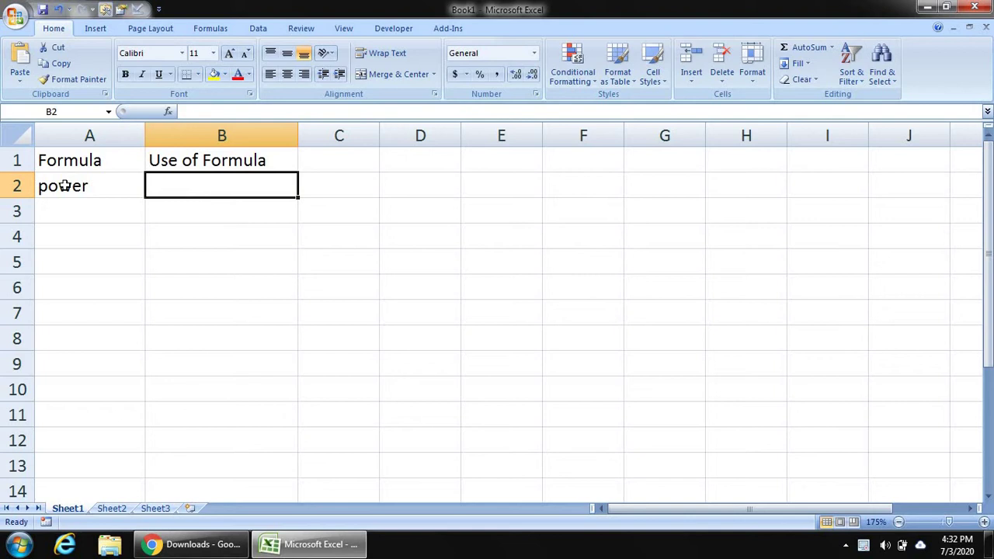
text(=)
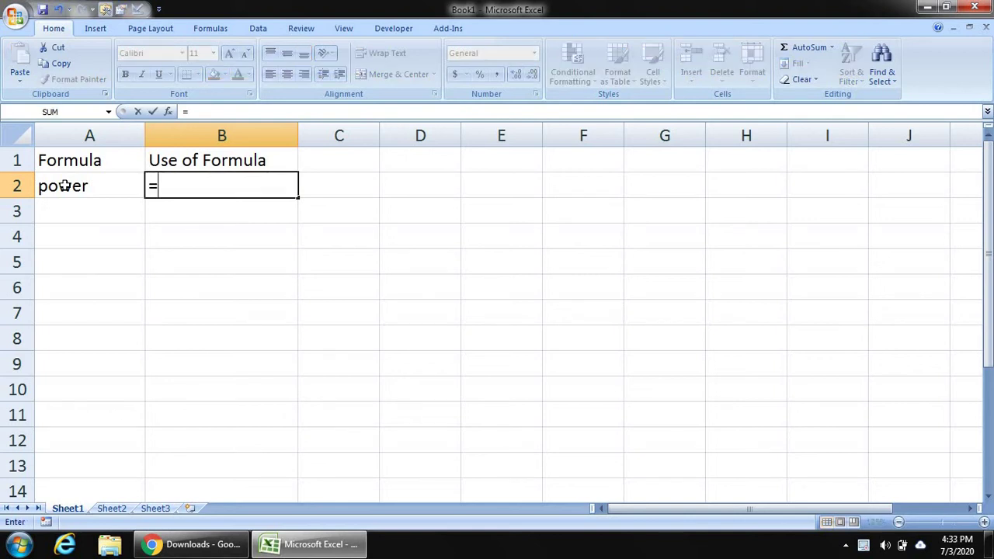
text(power)
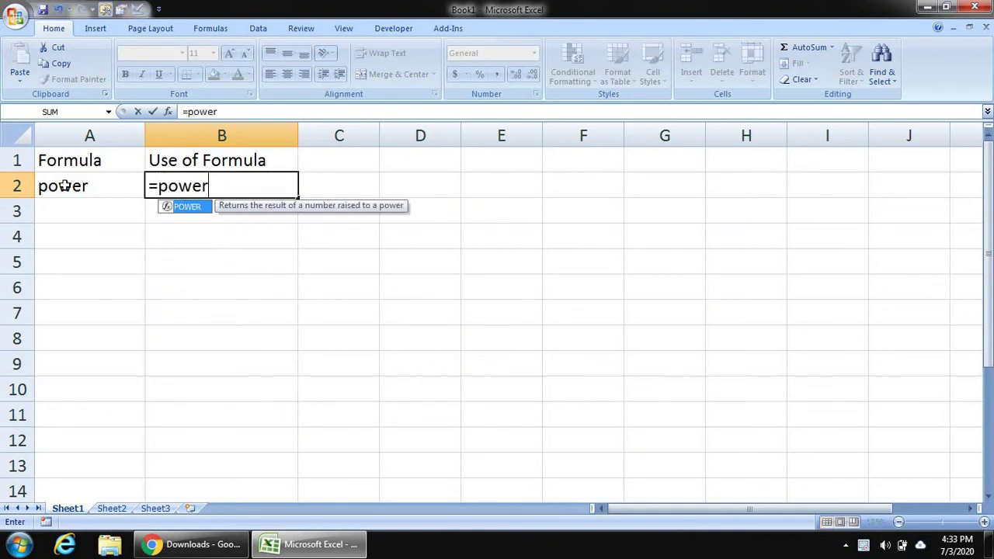
text((2)
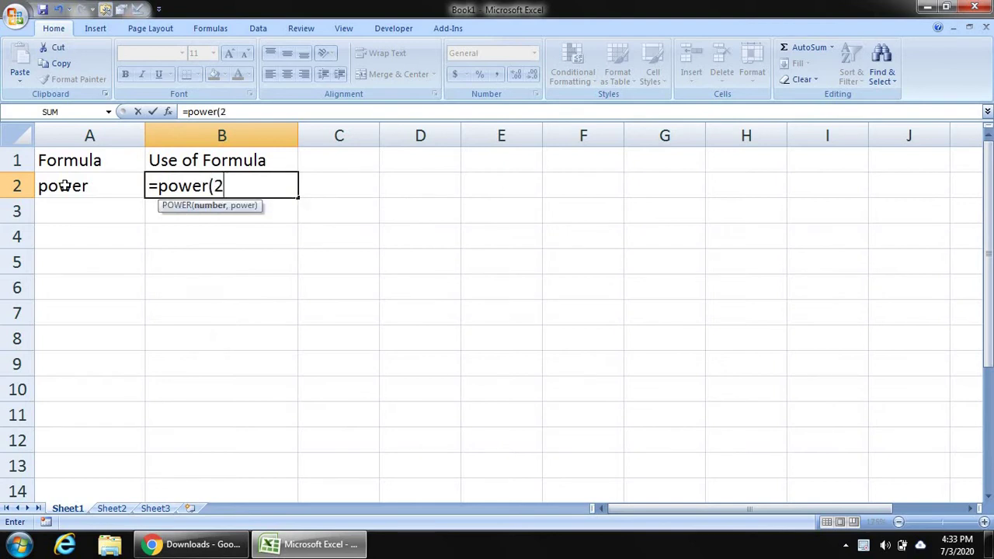
text(,4))
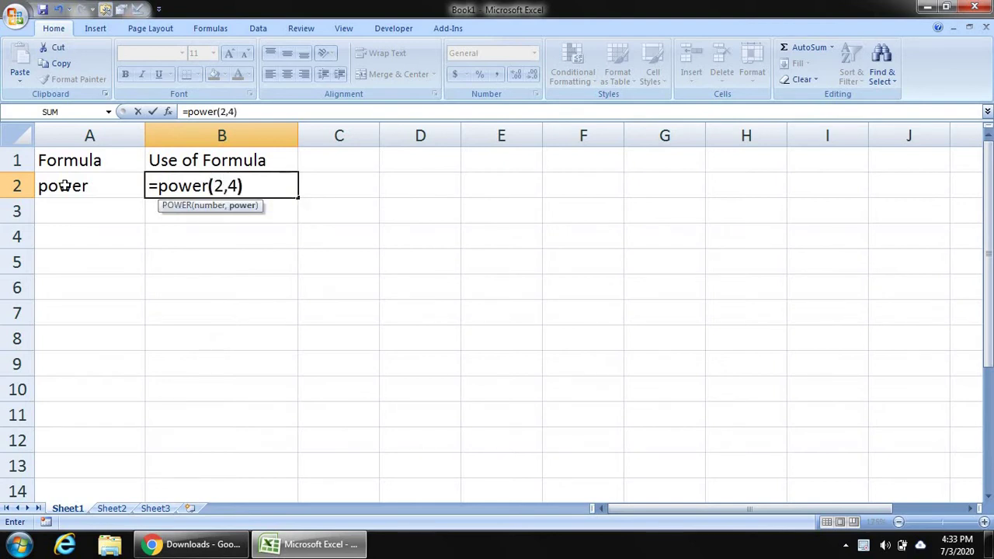
key(Return)
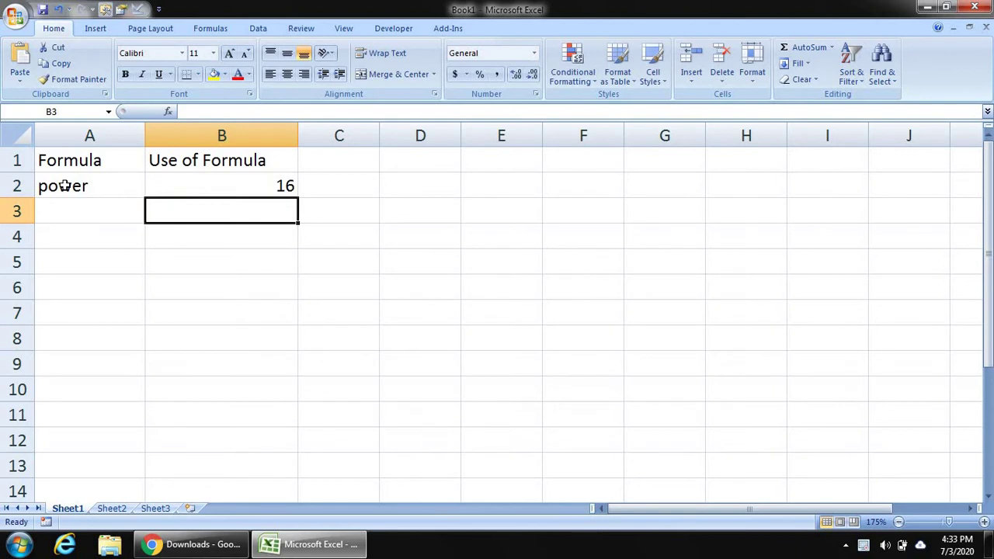
key(Up)
- Enter the label "sqrt" in A3 and the formula =sqrt(1225) beside it in B3
key(Down)
key(Left)
text(sqrt)
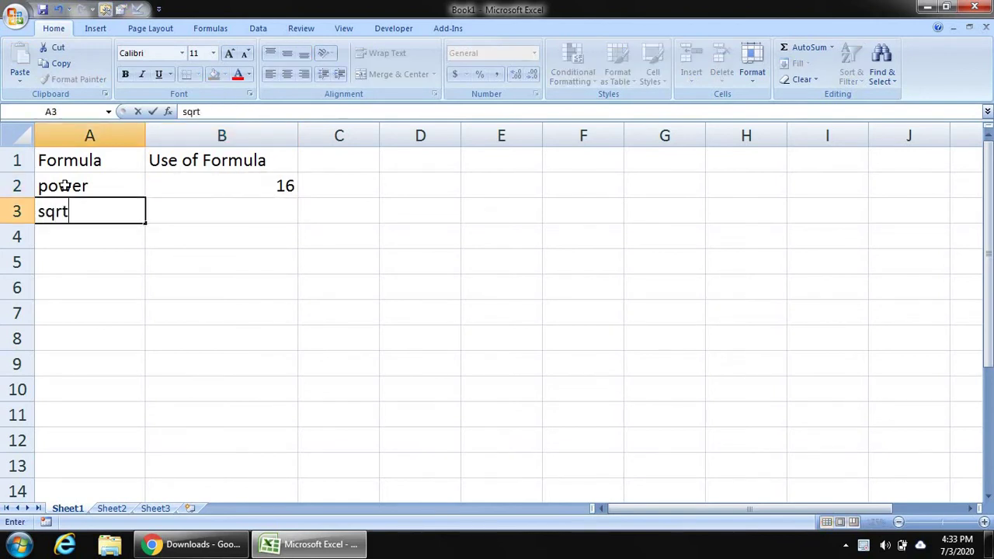
key(Tab)
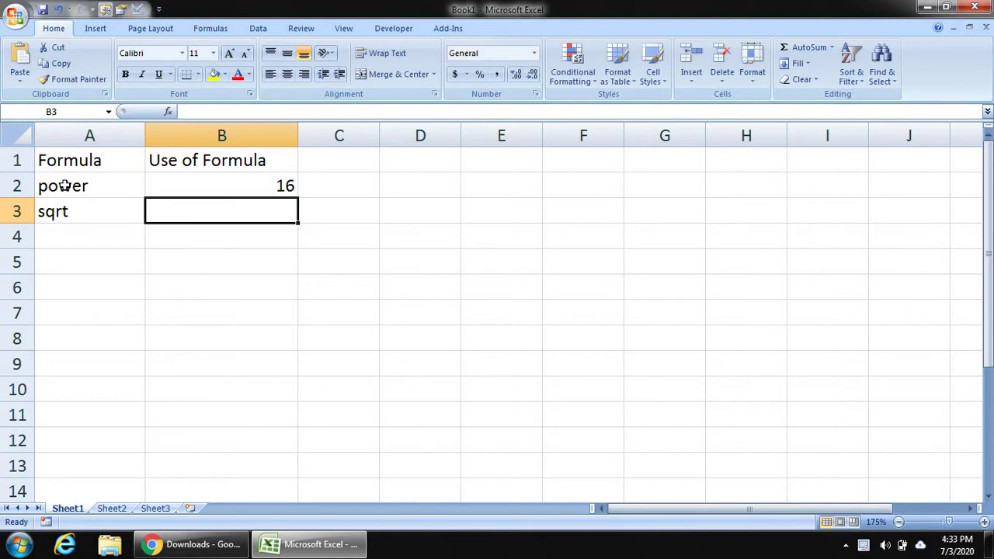
text(=sqrt)
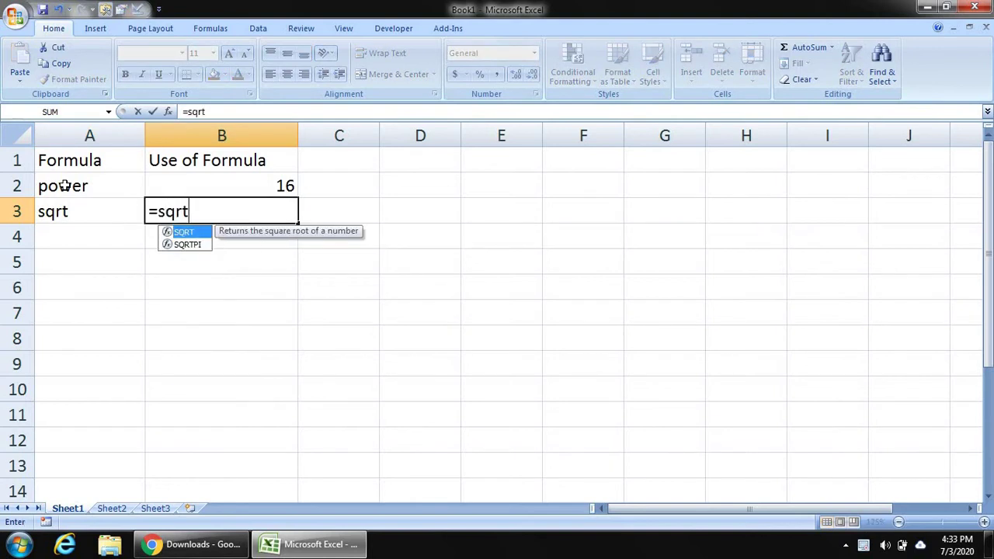
text((1)
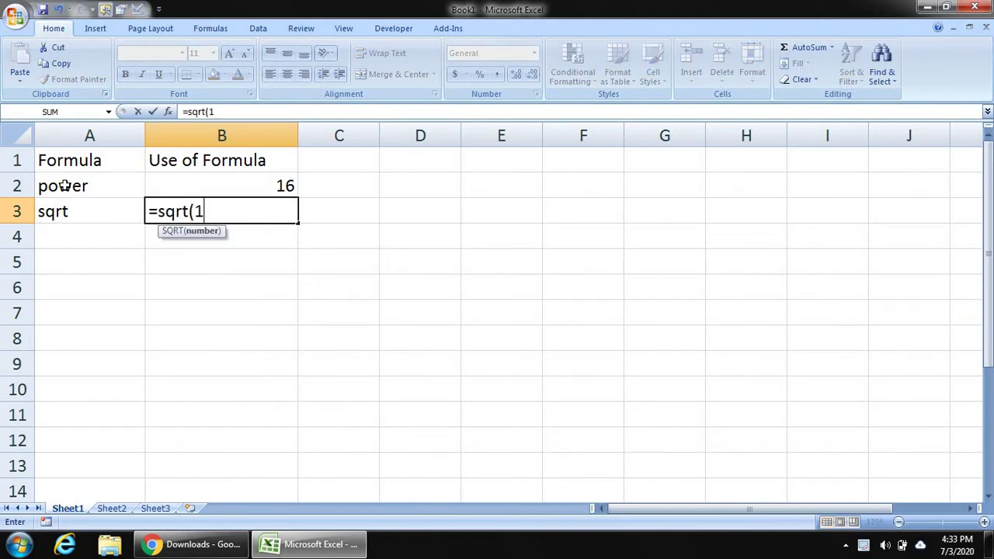
text(225))
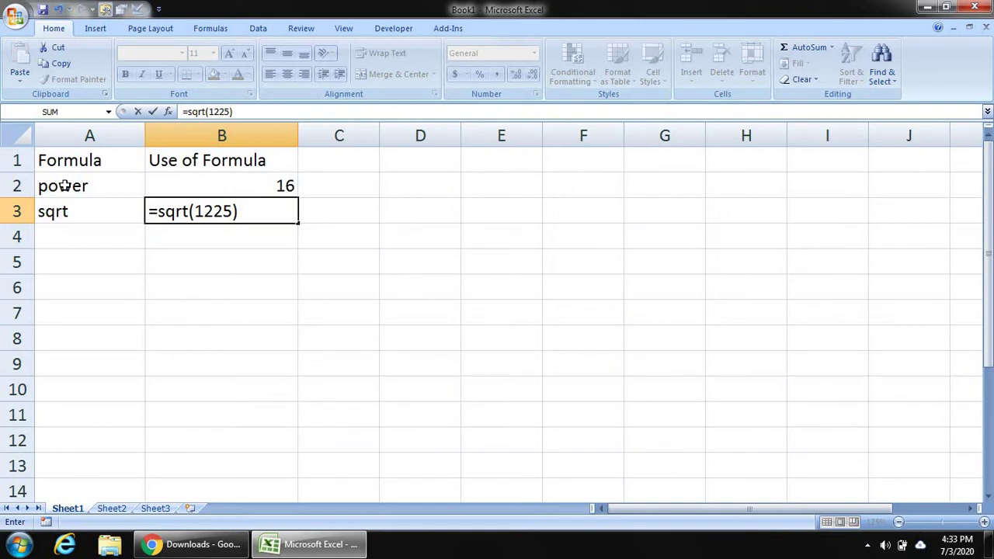
key(Return)
- Enter the label "mod" in A4 and the formula =mod(12,3) beside it in B4
key(Left)
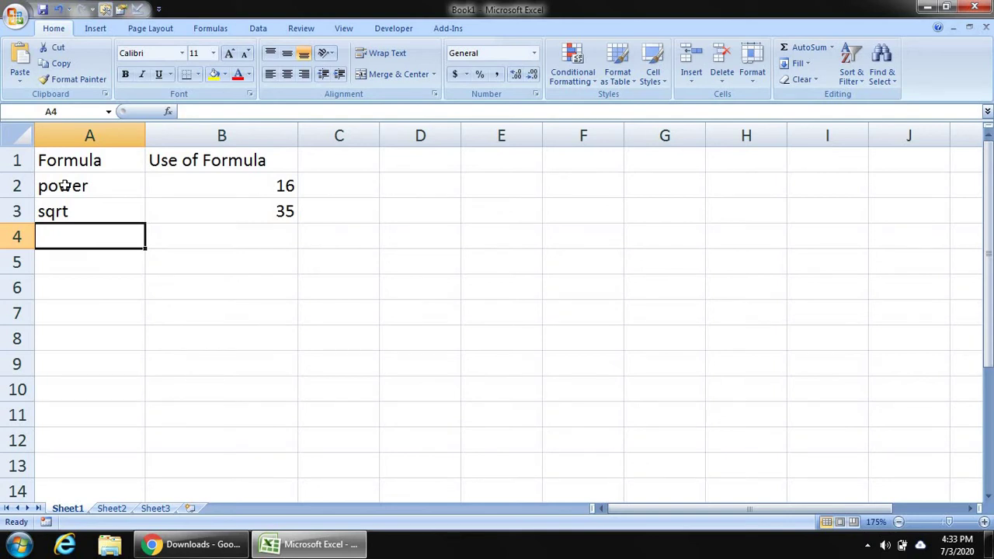
text(mod)
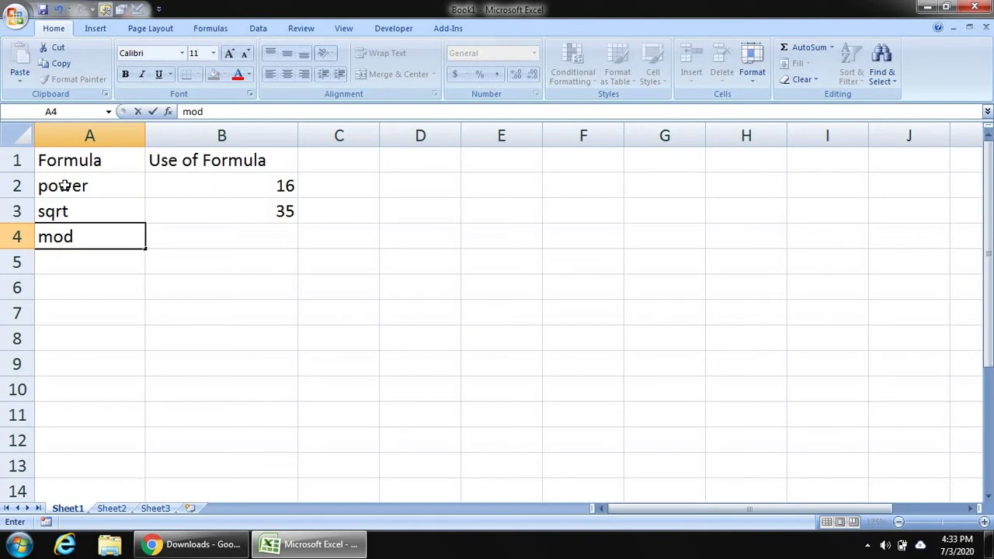
key(Tab)
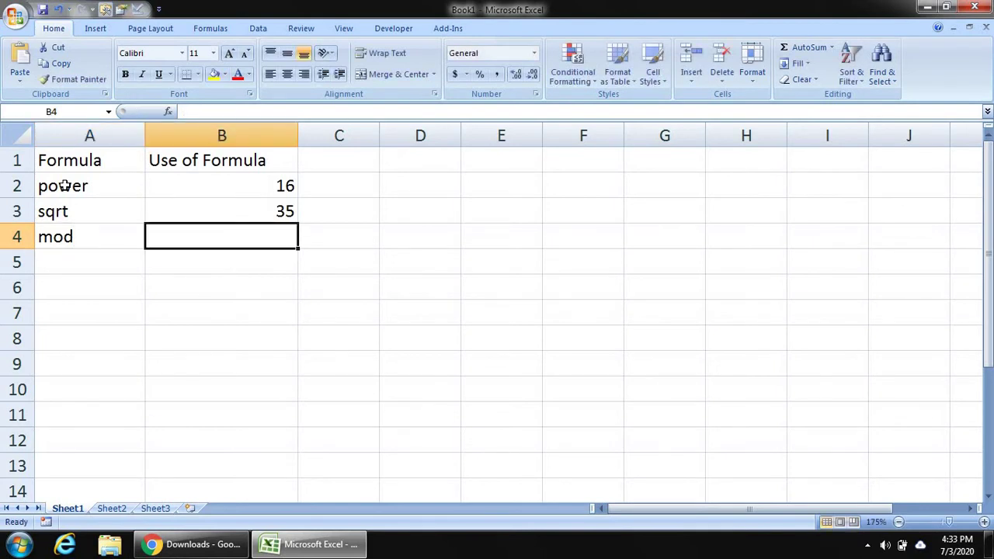
text(=m)
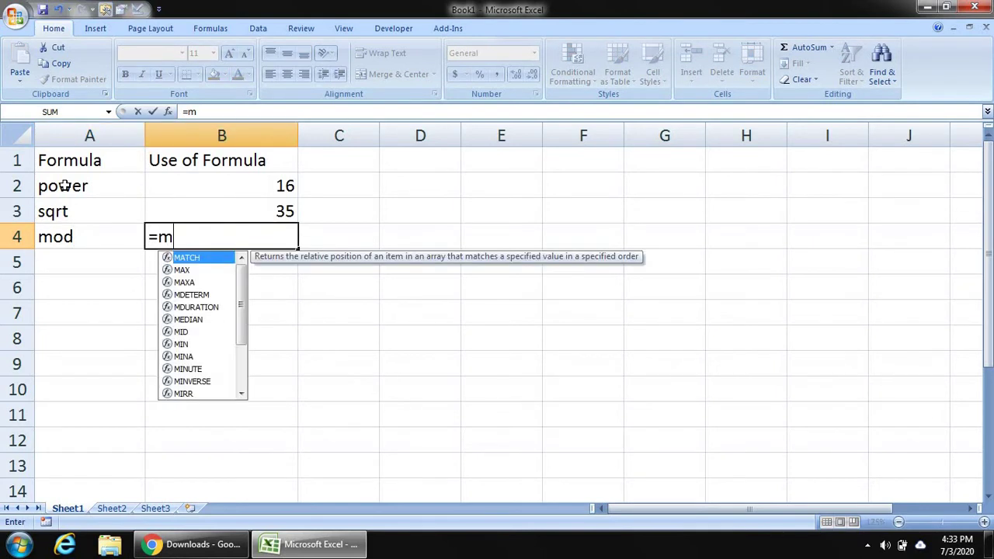
text(od)
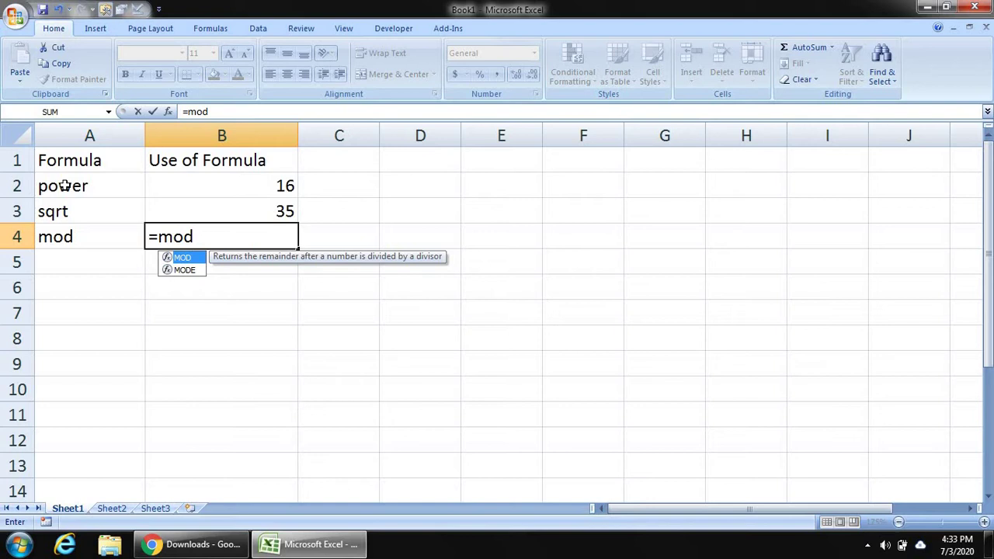
text((12)
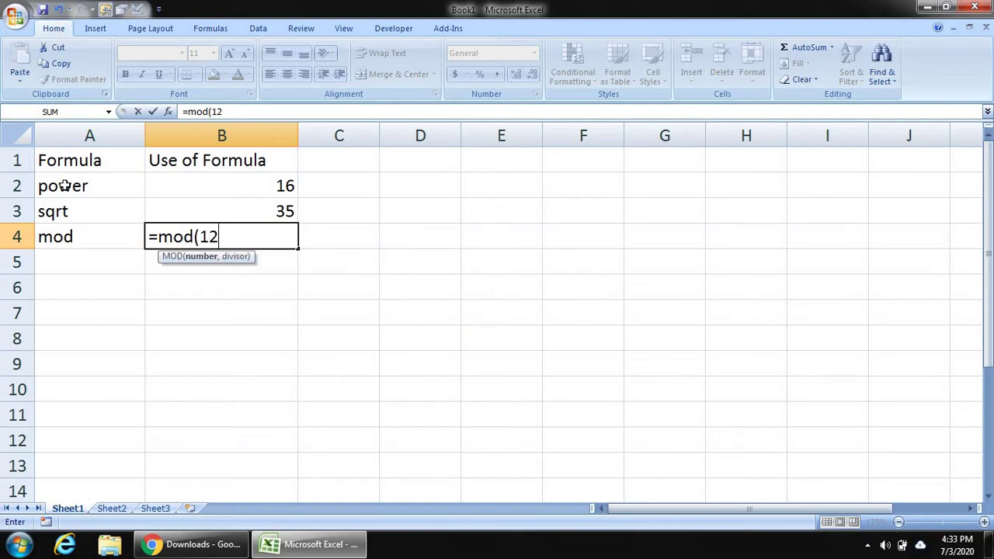
text(,3))
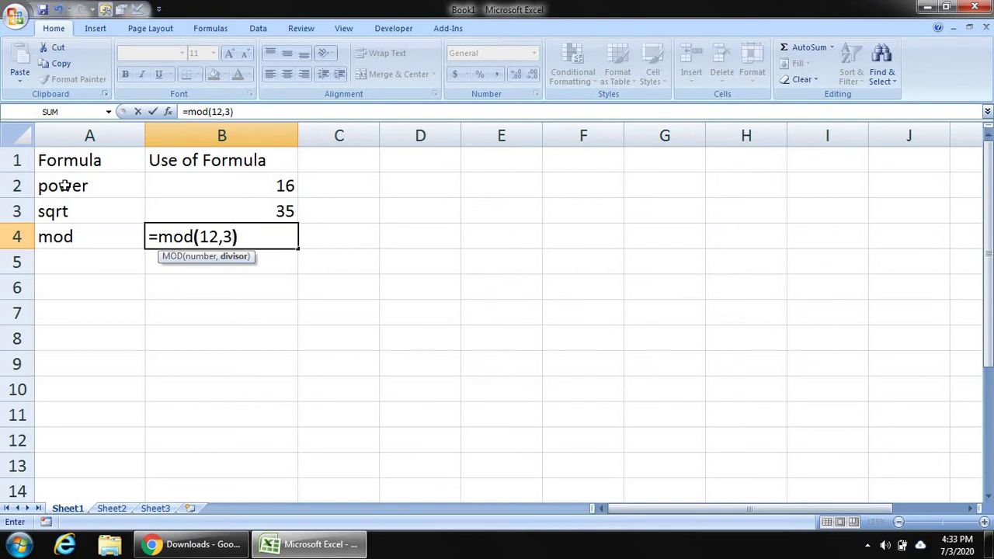
key(Return)
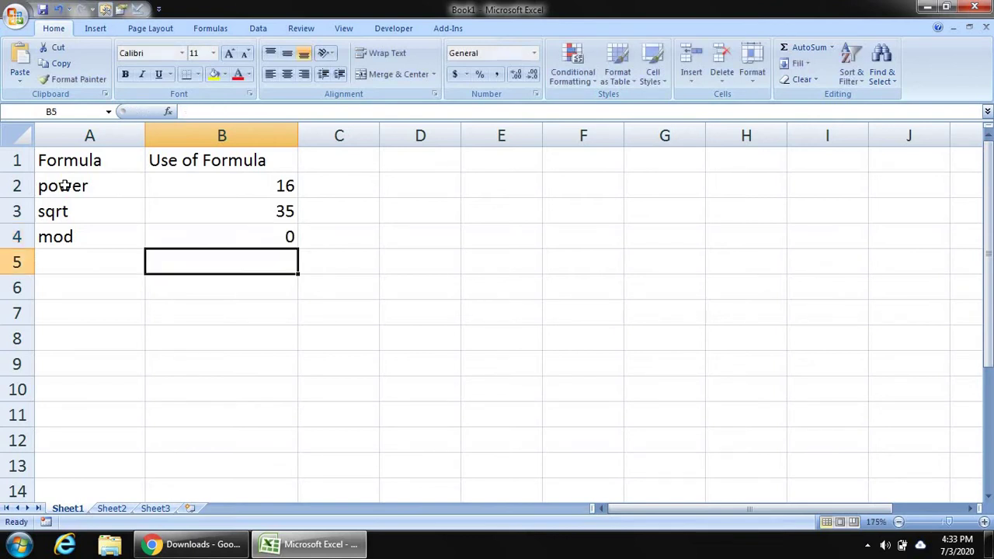
- Add a second remainder example in C4 with the formula =mod(23,2)
key(Up)
key(Right)
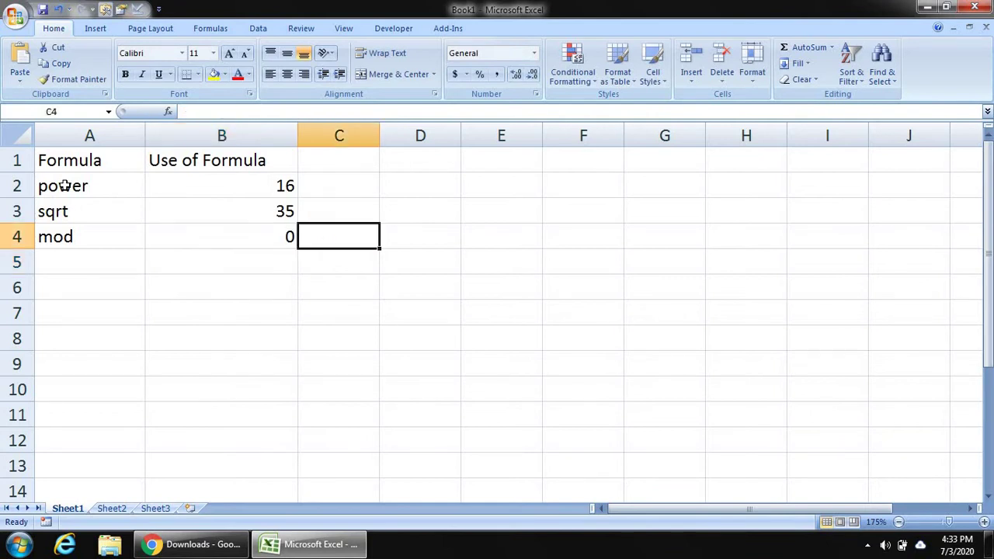
text(=mo)
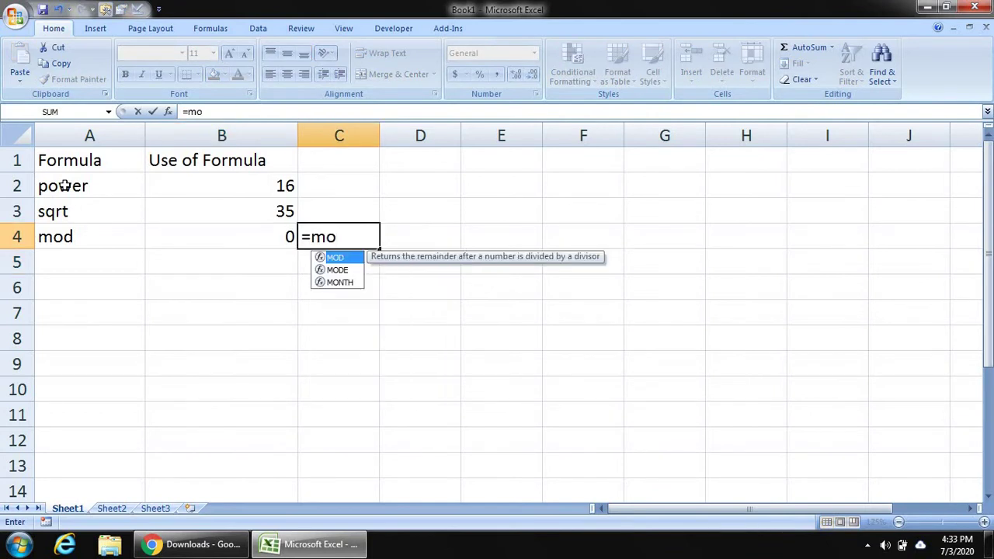
text(d)
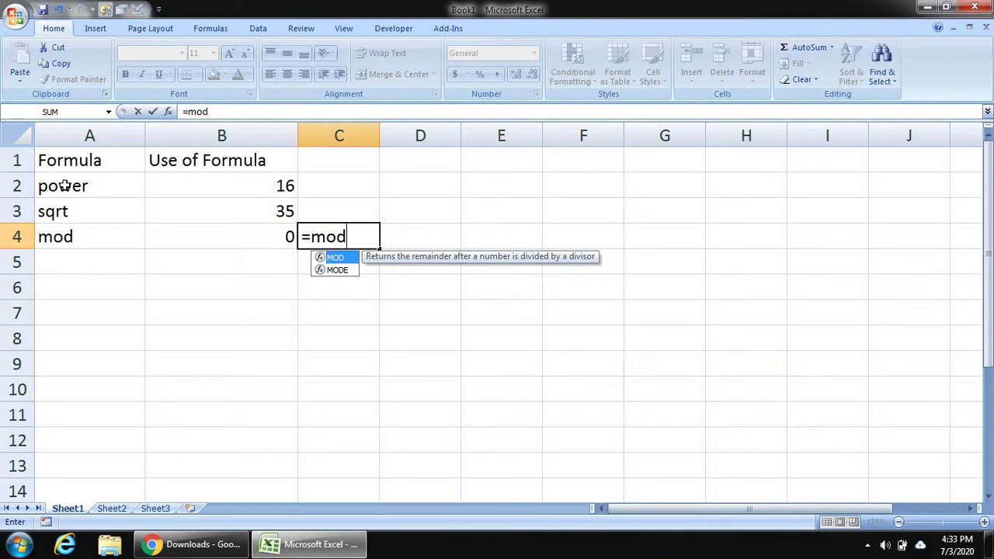
text((23)
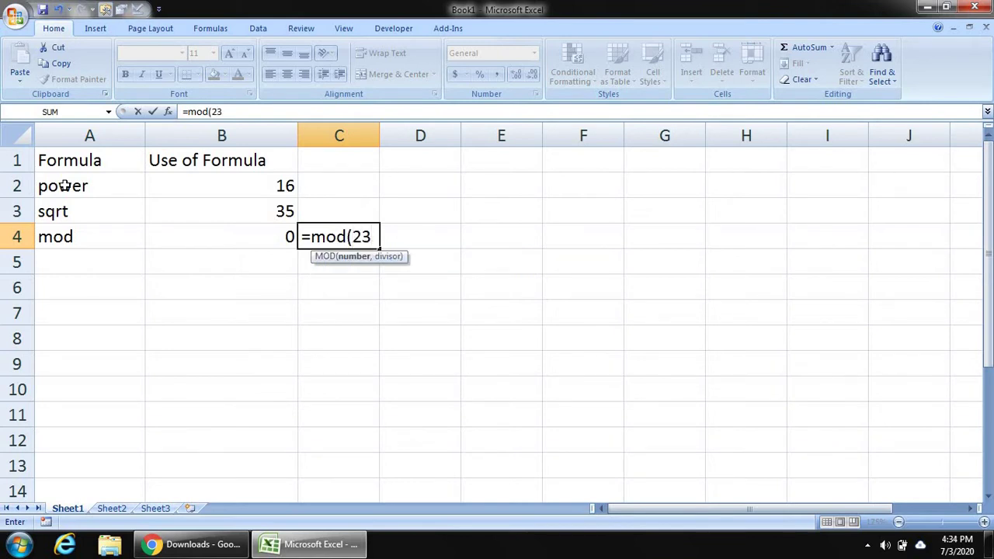
text(,2))
key(Return)
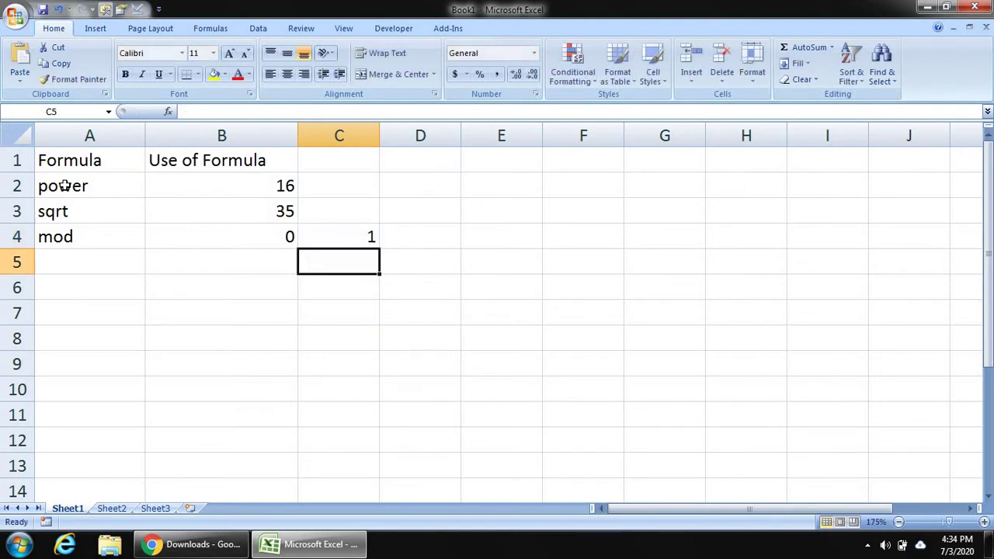
key(Up)
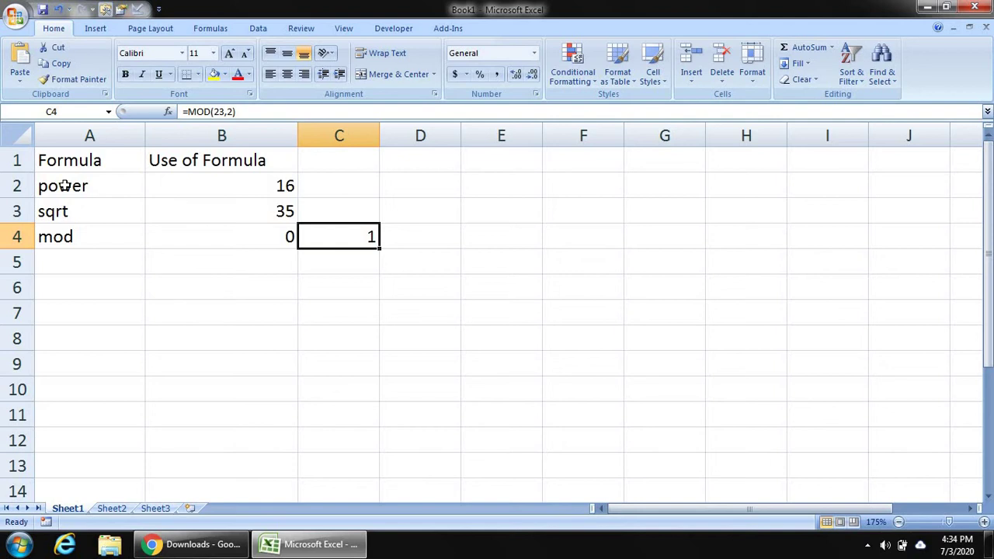
- Enter the label "median" in A5 and the formula =median(2,5,8,9) beside it in B5
key(Down)
key(Left)
key(Left)
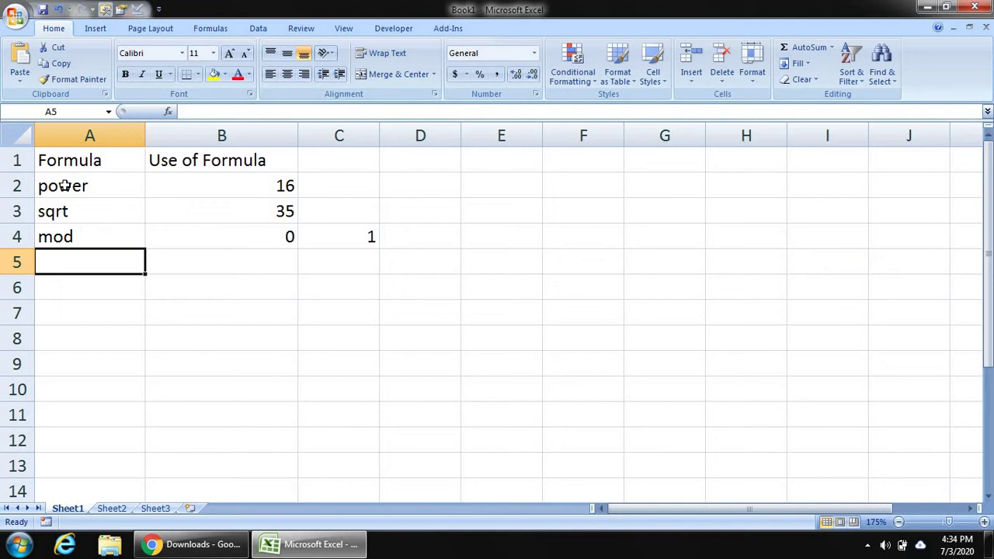
text(median)
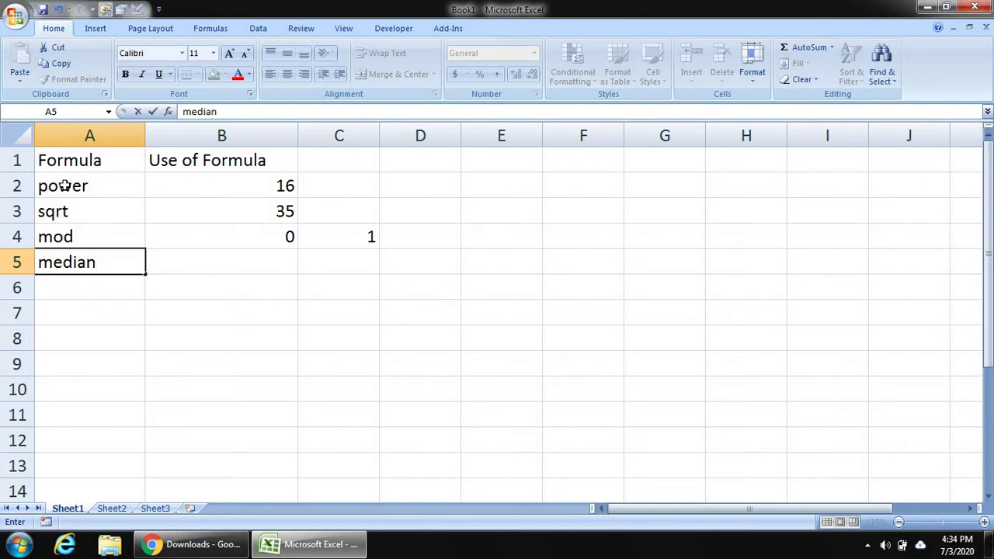
key(Tab)
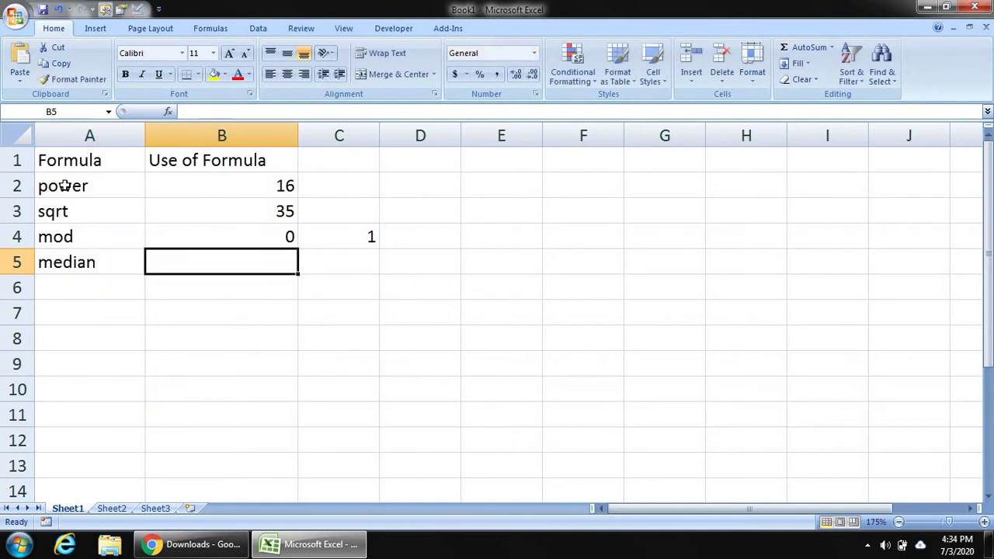
text(=mead)
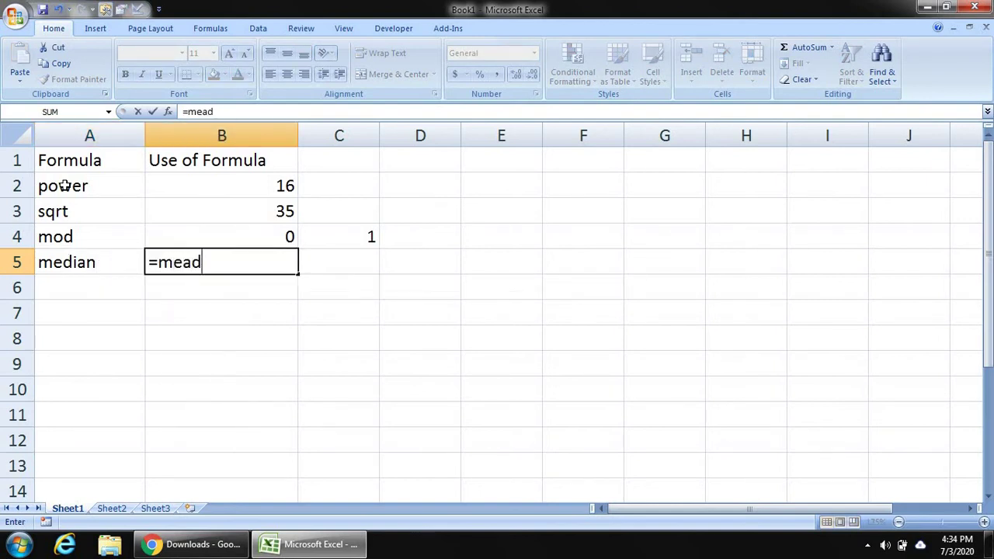
key(BackSpace)
key(BackSpace)
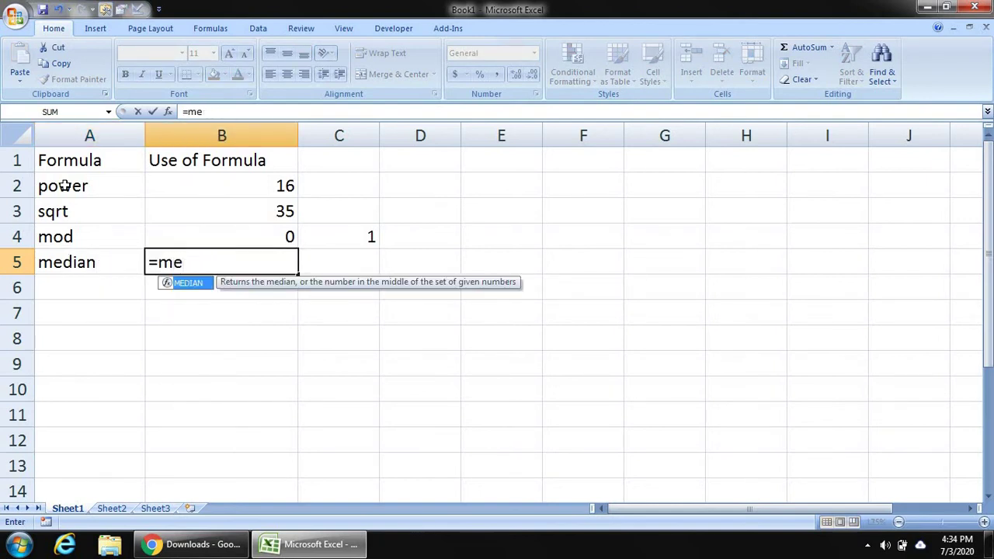
text(dian()
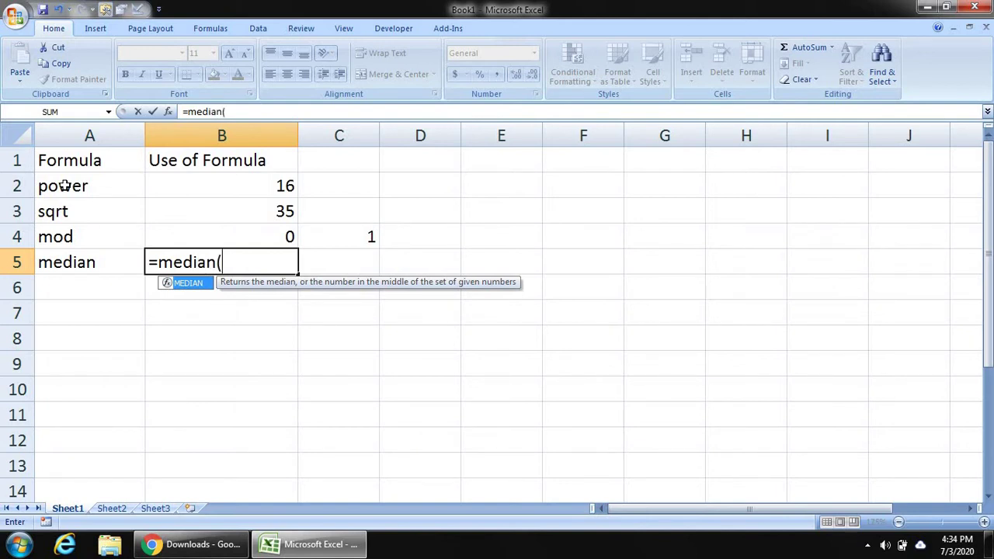
text(2,5,8,9)
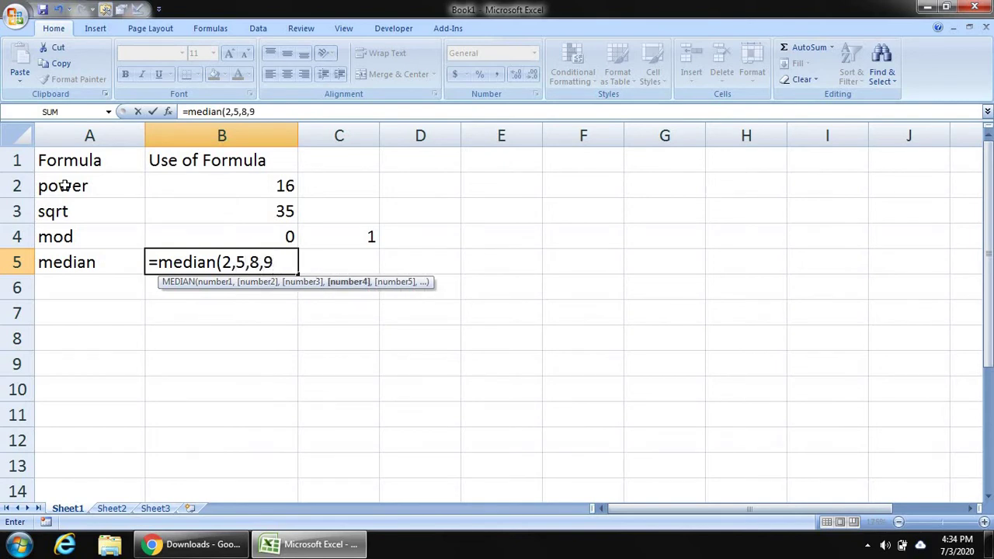
text())
key(Return)
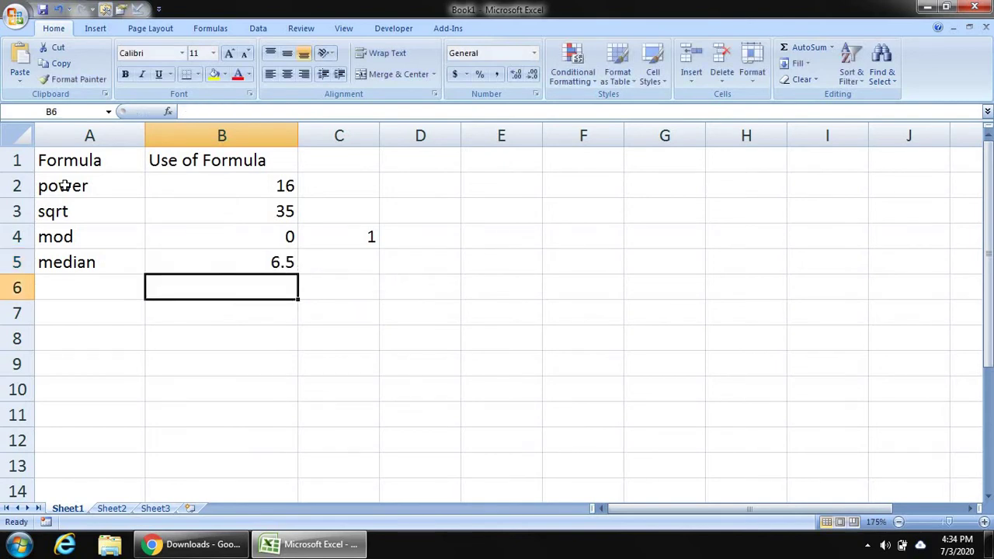
key(Up)
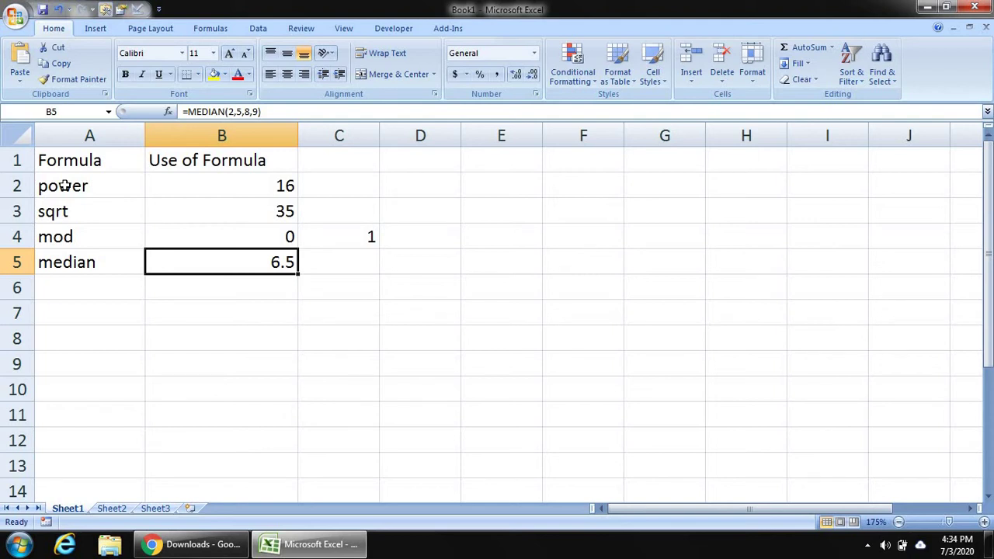
- Enter the label "now" in A6 and the formula =now() beside it in B6
key(Down)
key(Left)
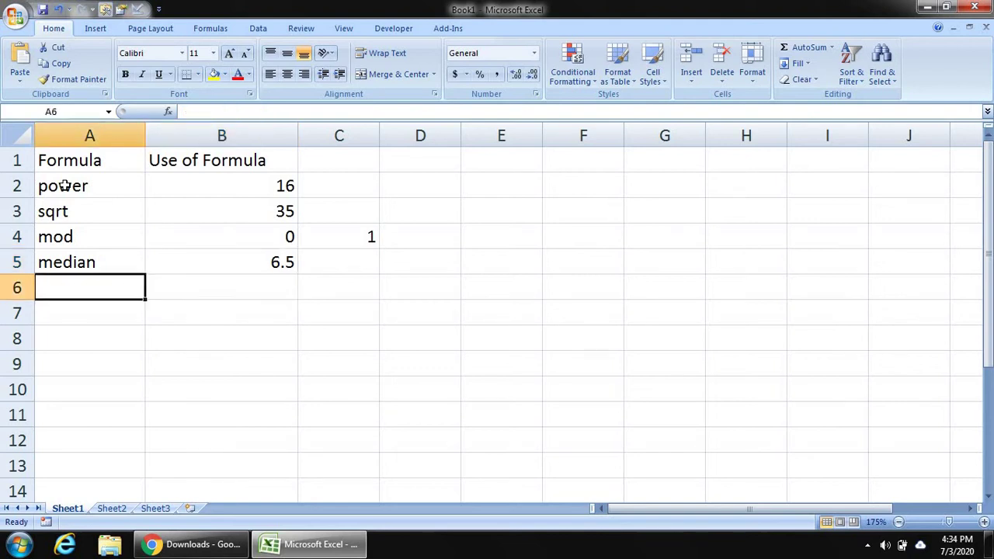
text(now)
key(Tab)
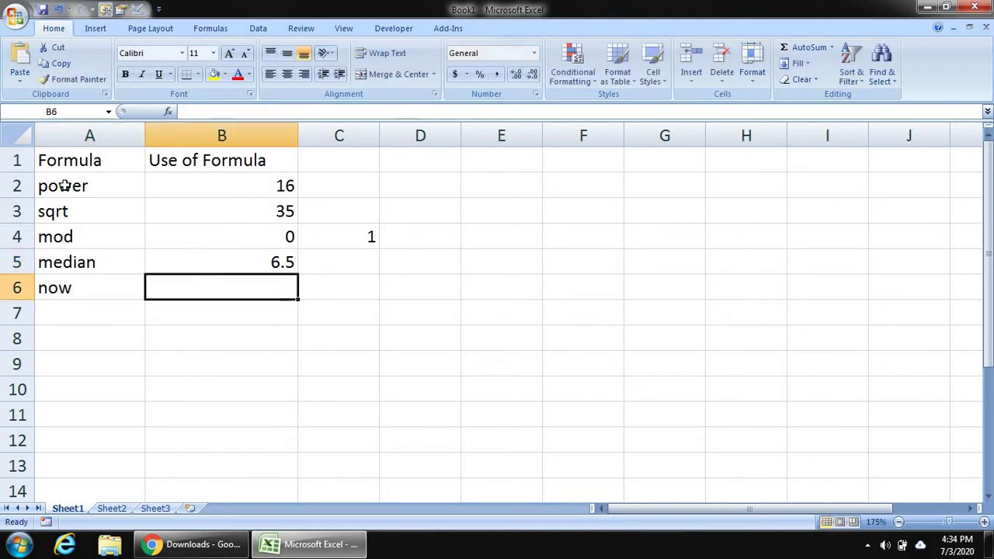
text(=now)
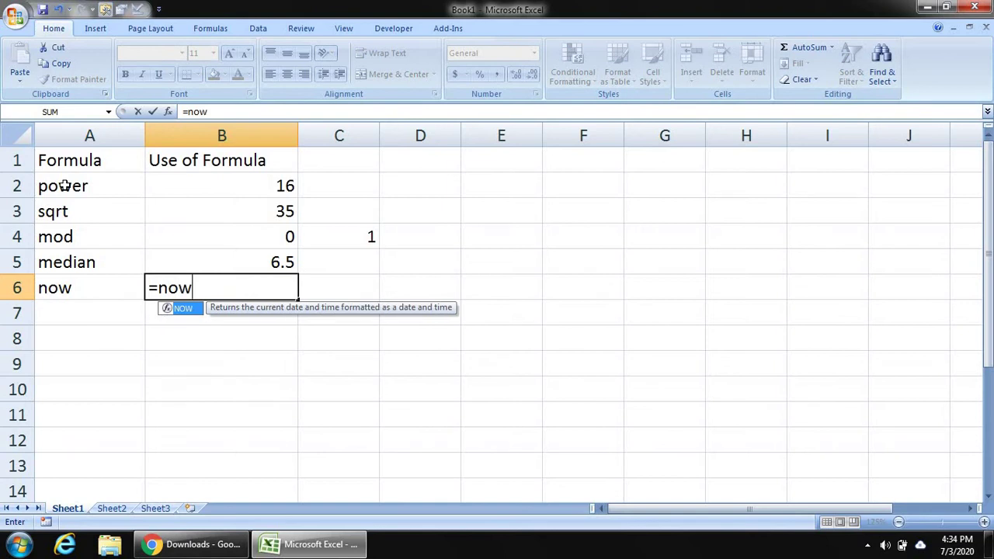
text(()
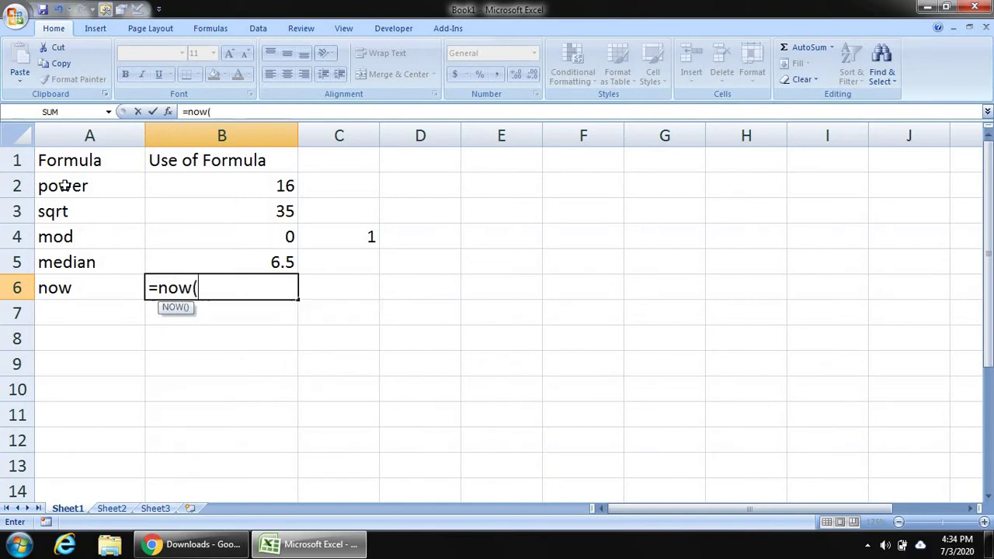
text())
key(Return)
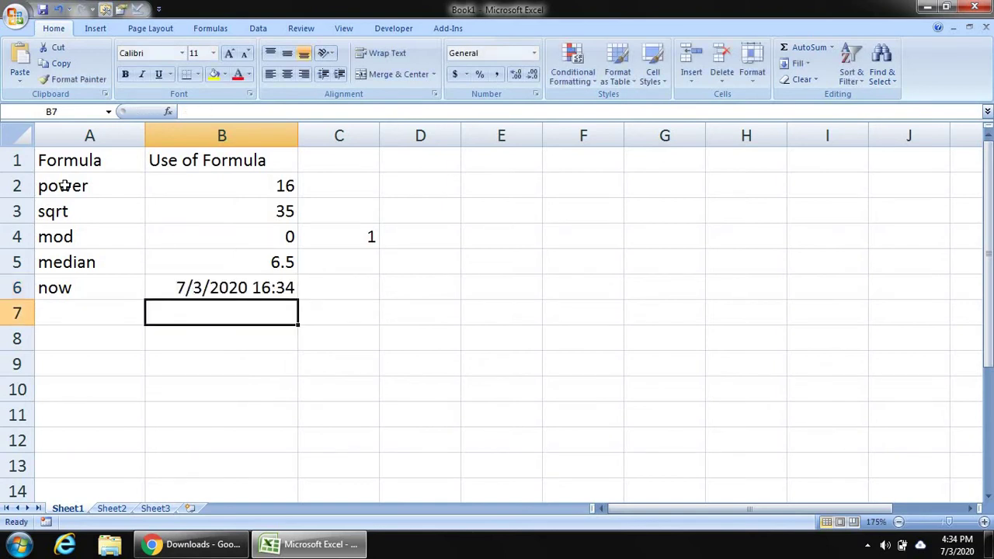
key(Up)
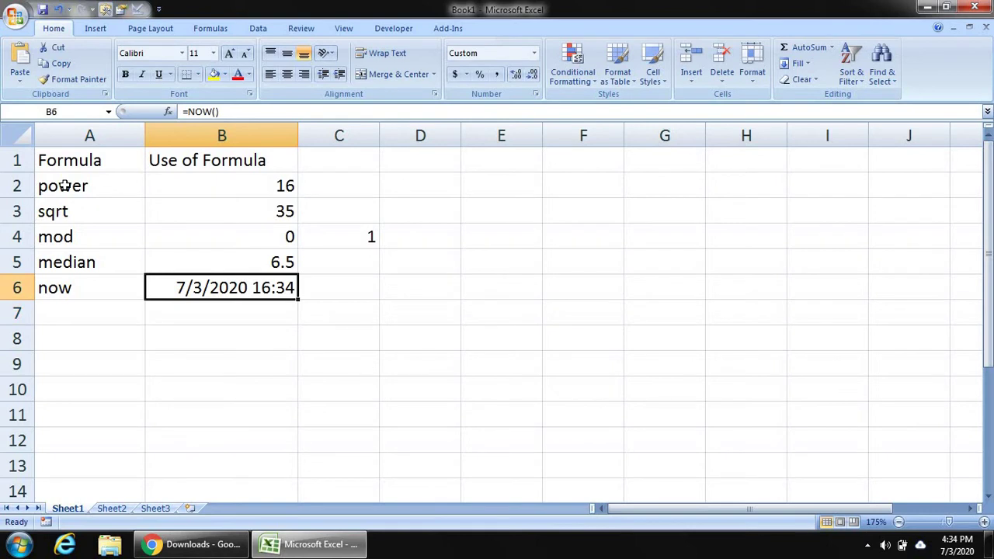
- Enter the label "factorial" in A7 and the formula =fact(5) beside it in B7
key(Down)
key(Left)
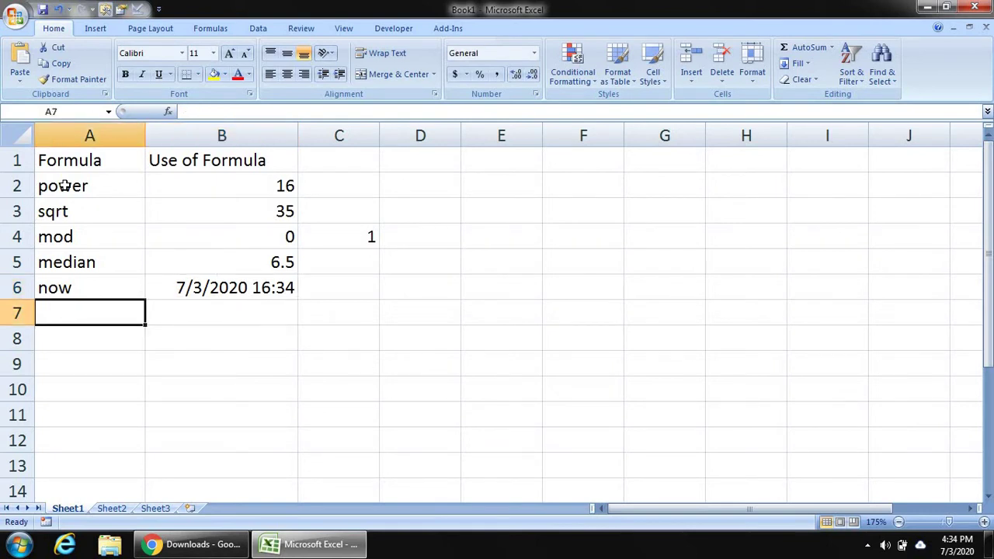
text(fact)
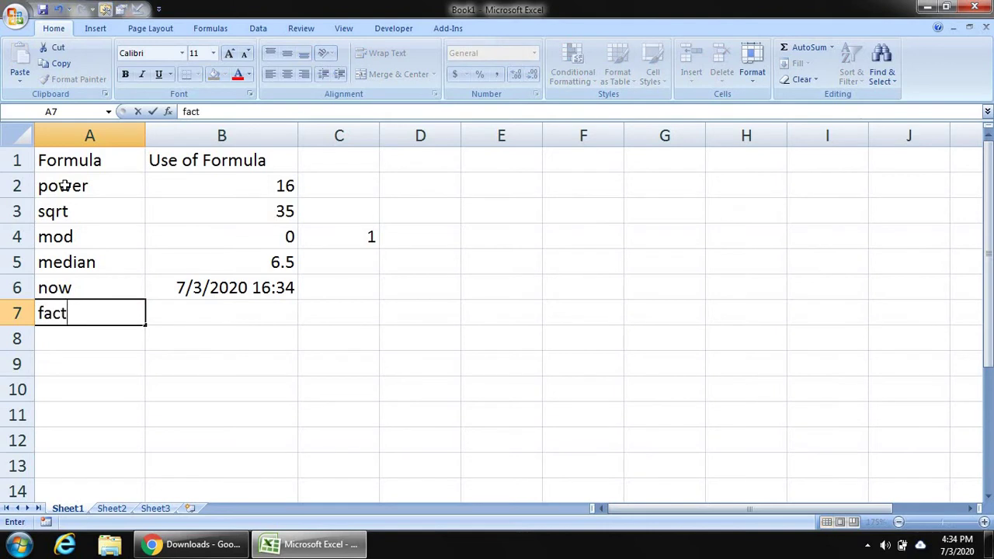
text(orial)
key(Tab)
text(=)
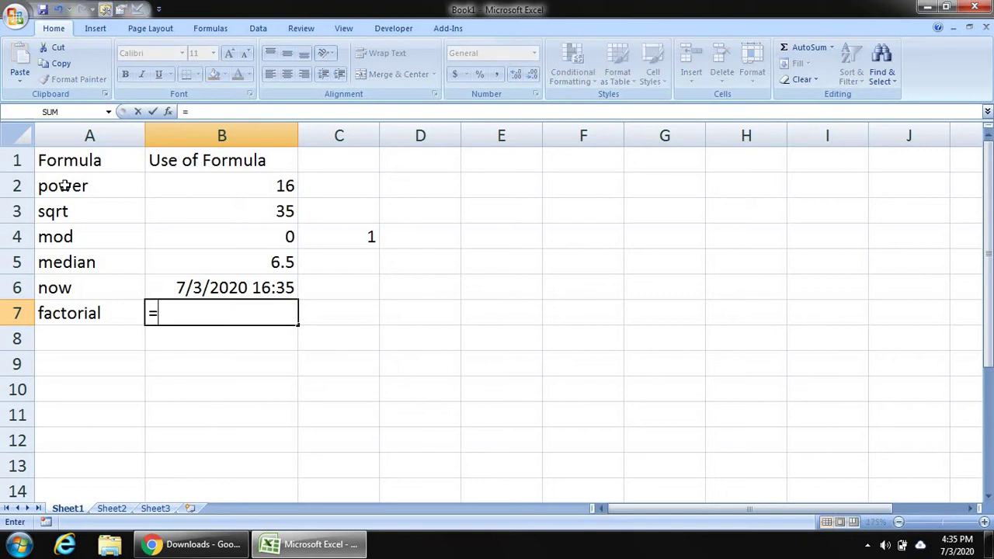
text(fact)
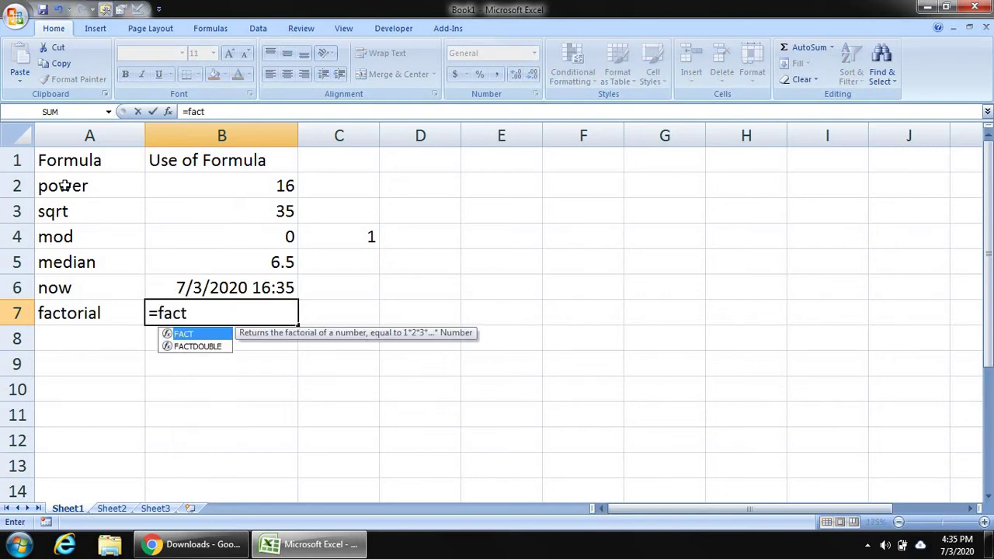
text((5)
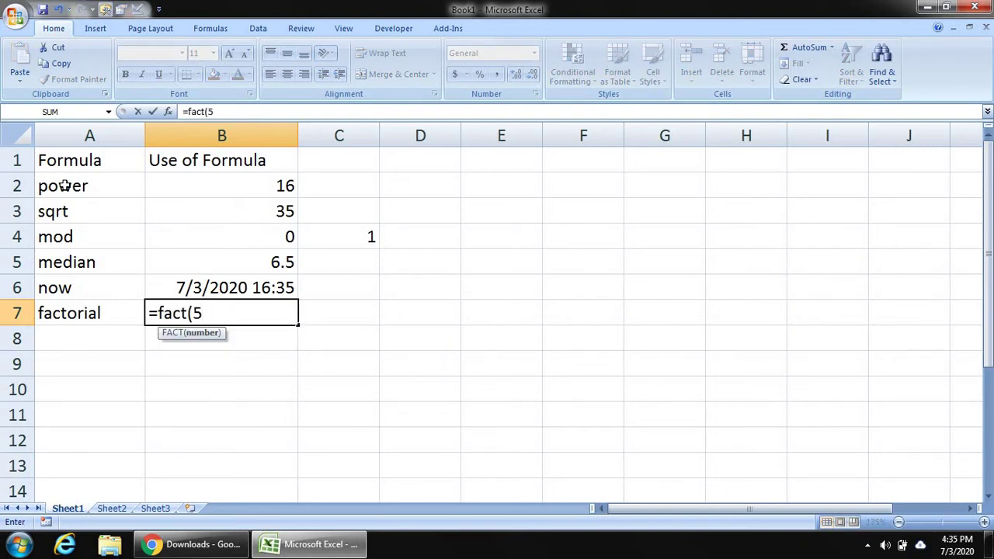
text())
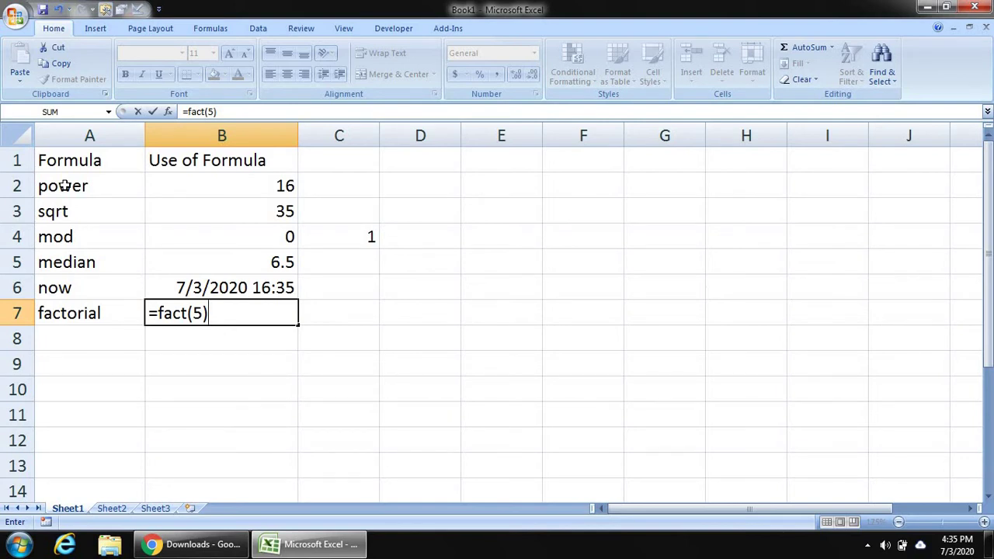
key(Return)
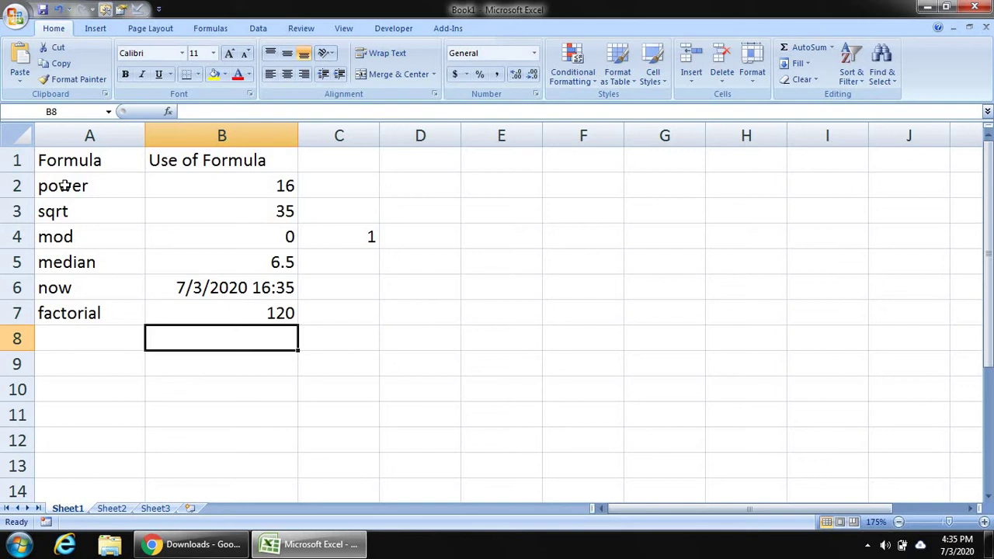
- Enter the label "find" in A8 and the formula =find("o","roman") beside it in B8
key(Left)
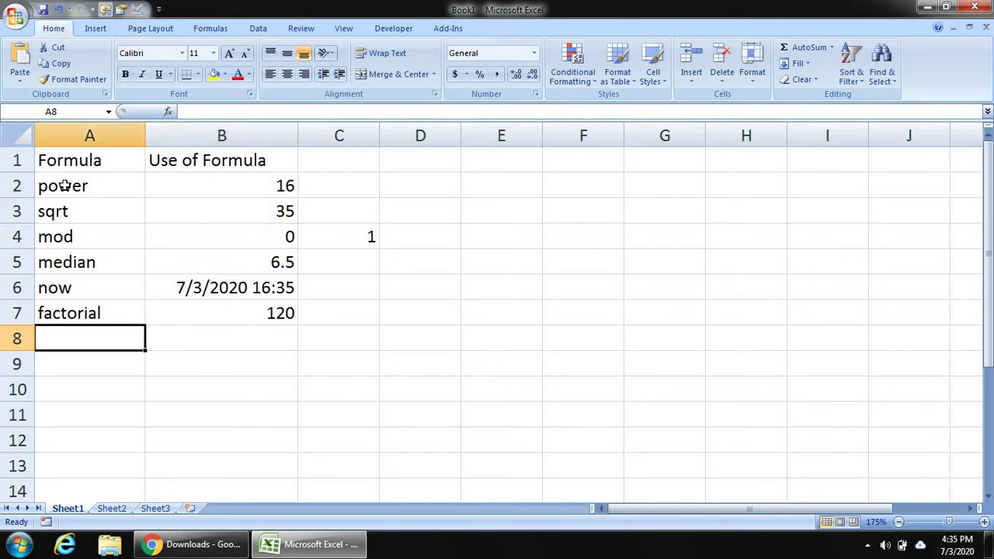
text(find)
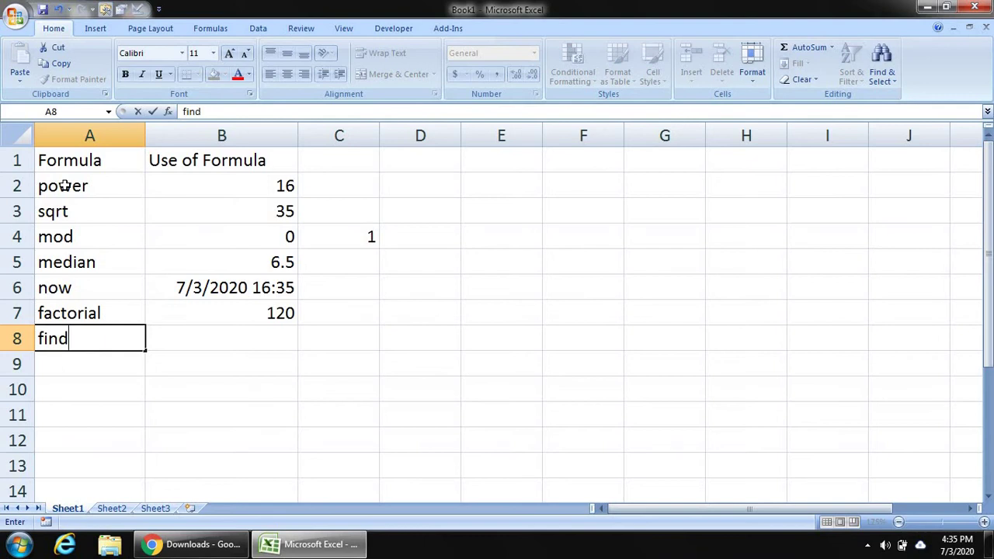
key(Tab)
text(=fin)
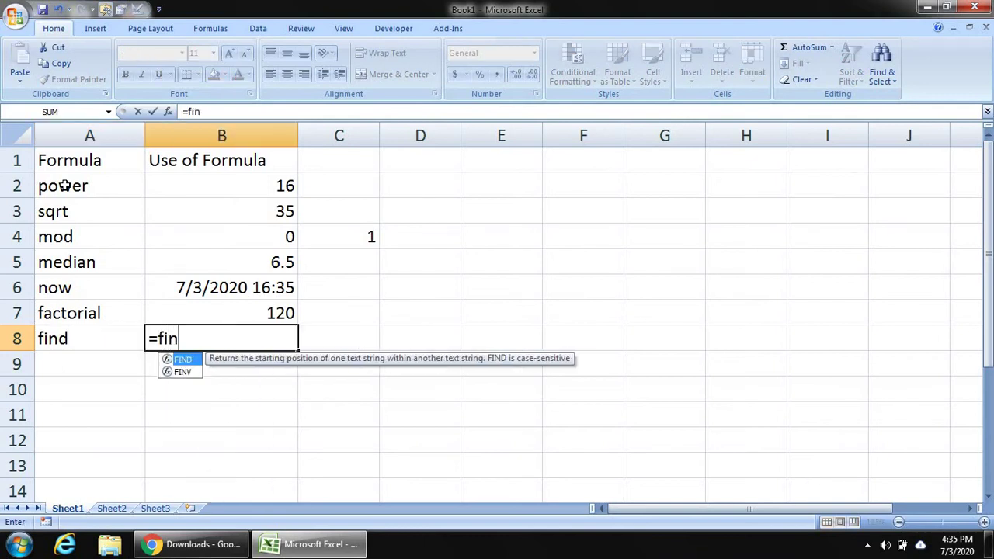
text(d(")
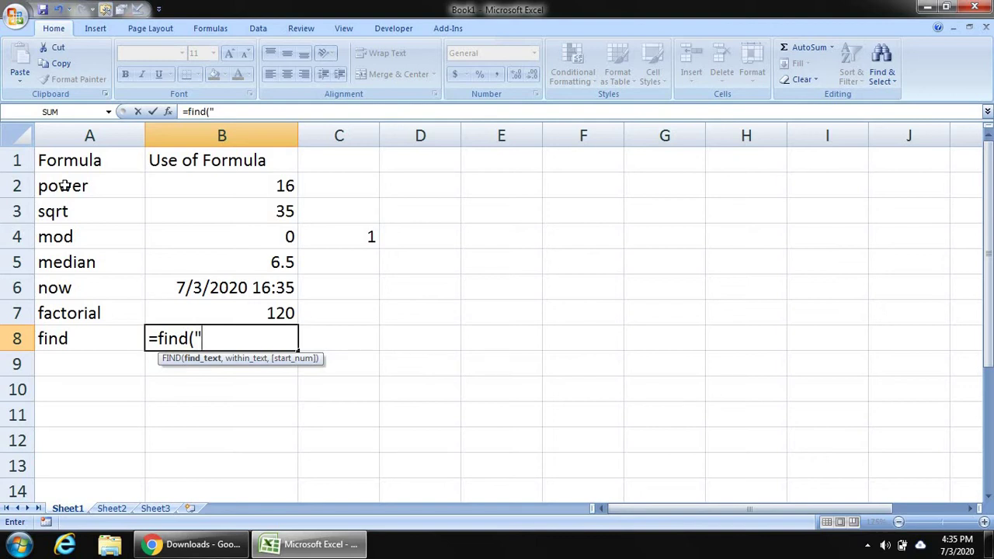
text(o",)
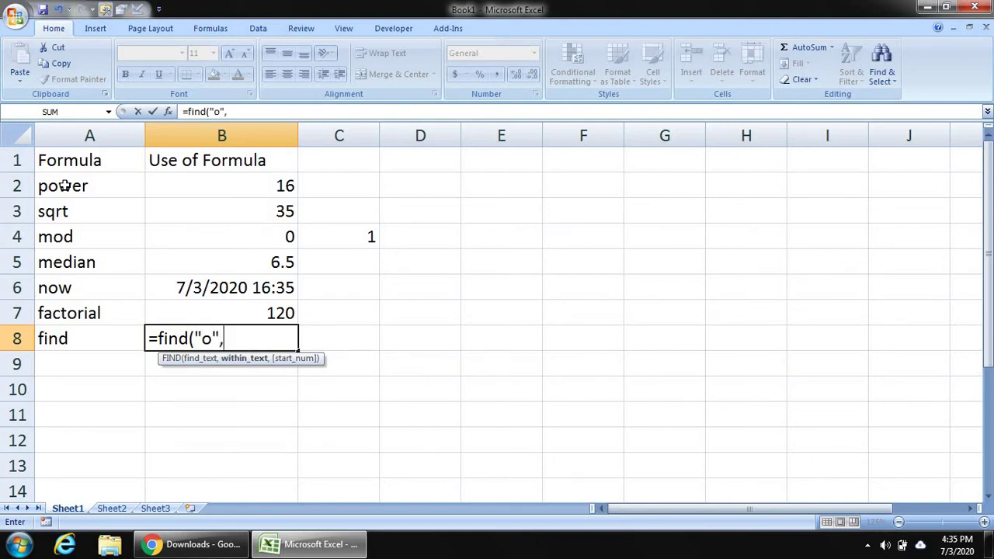
text("roma)
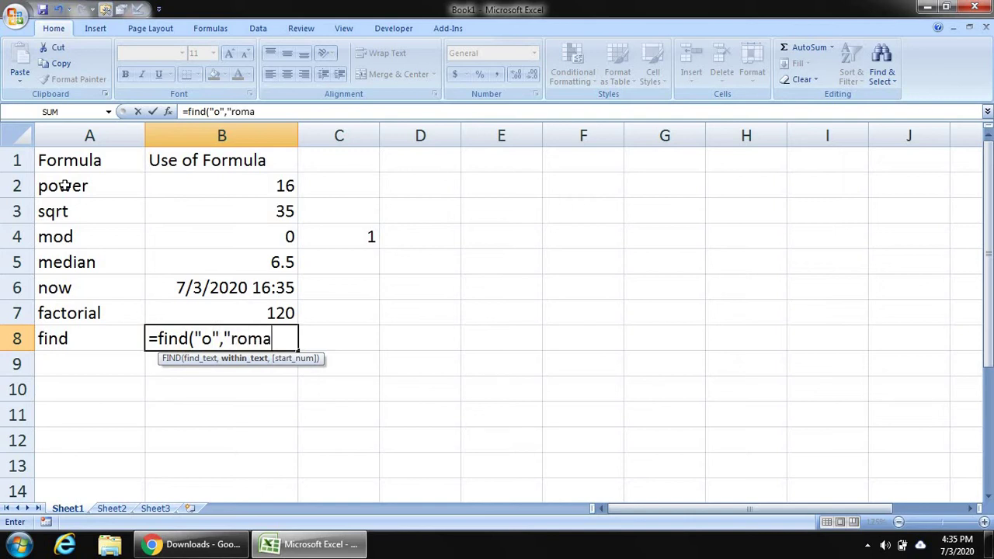
text(n"))
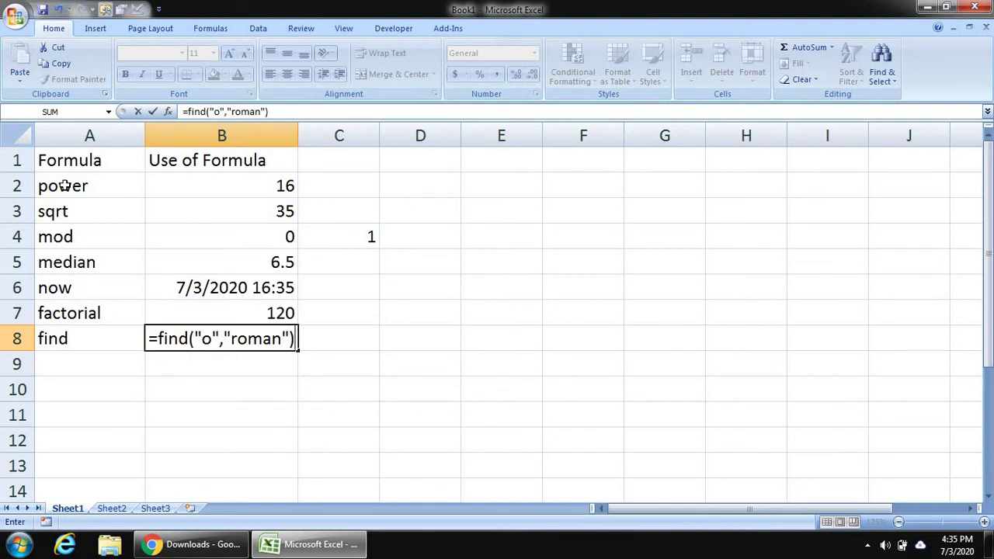
key(Return)
key(Up)
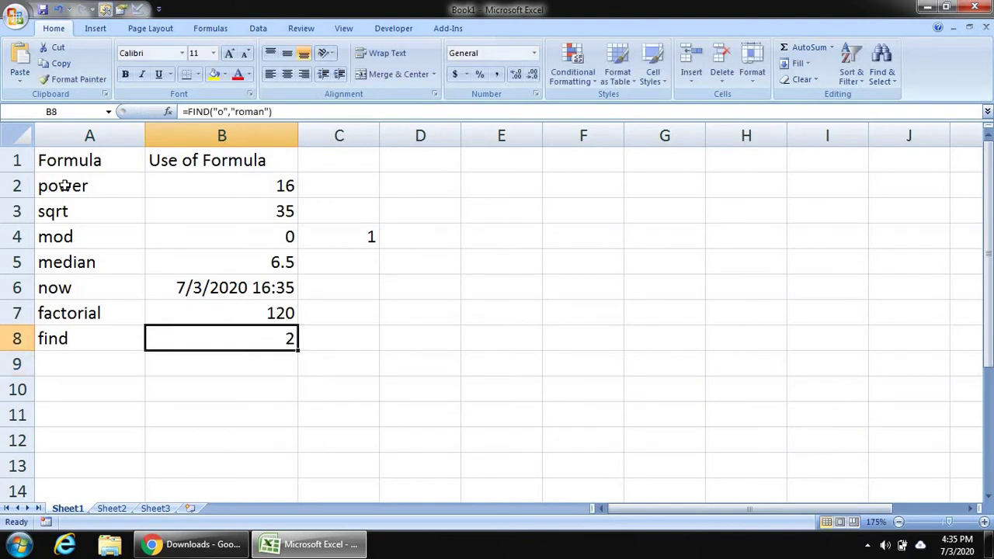
- Add a second text-position example in C8 with the formula =find("f","famous")
click(332, 336)
text(=find)
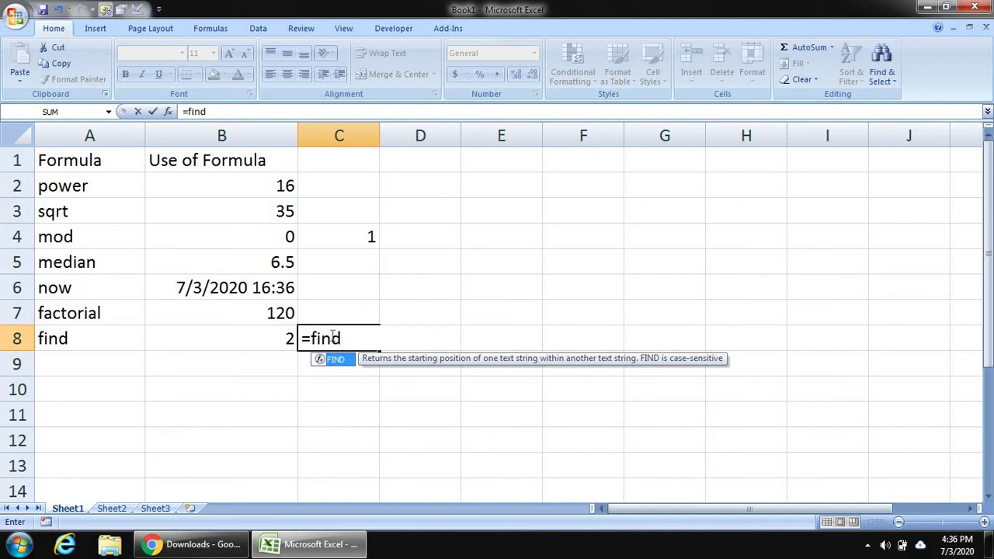
text((")
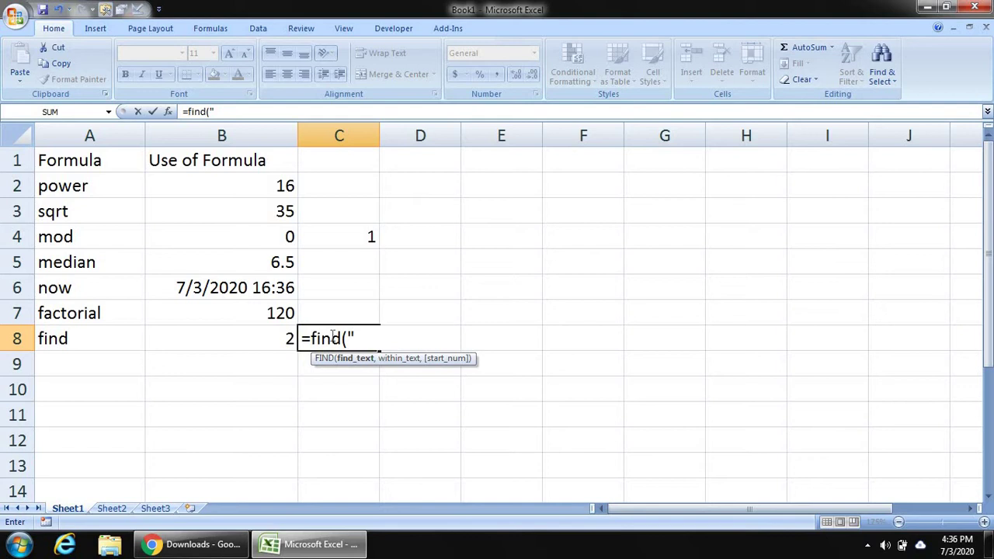
text(f","famou)
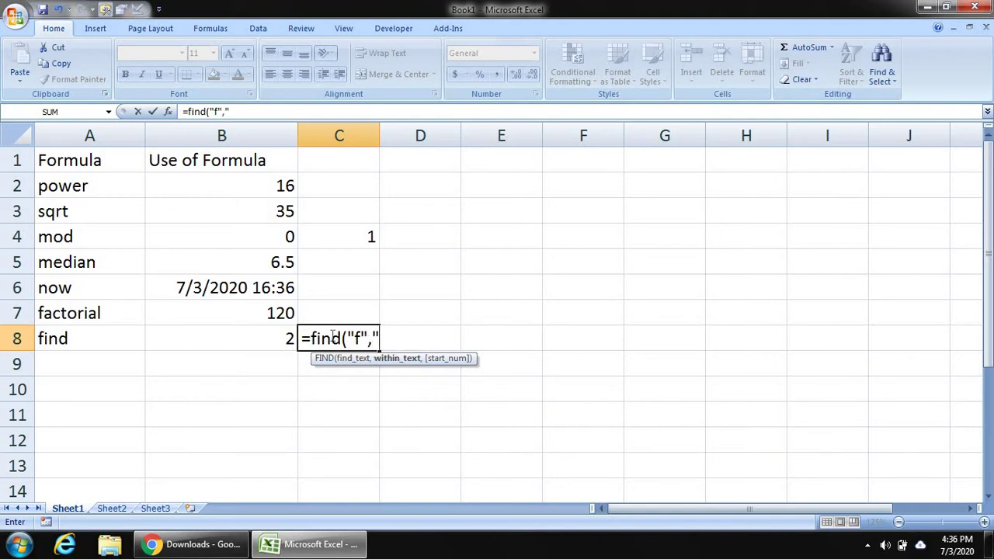
text(s"))
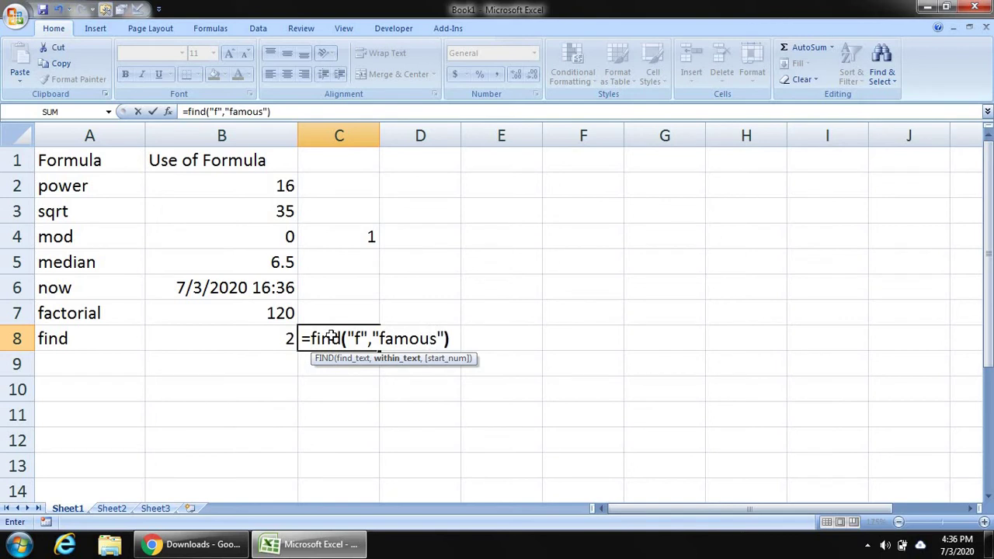
key(Return)
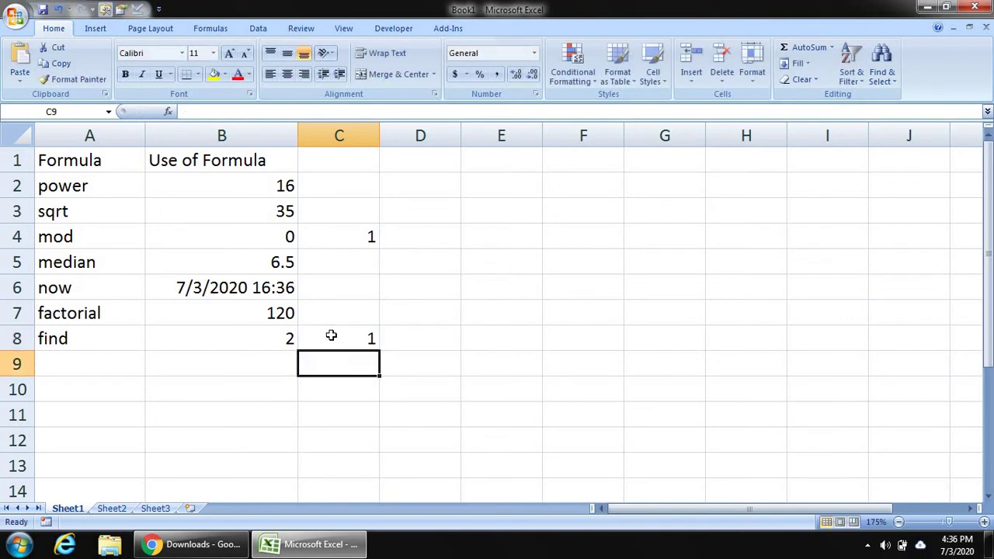
click(331, 335)
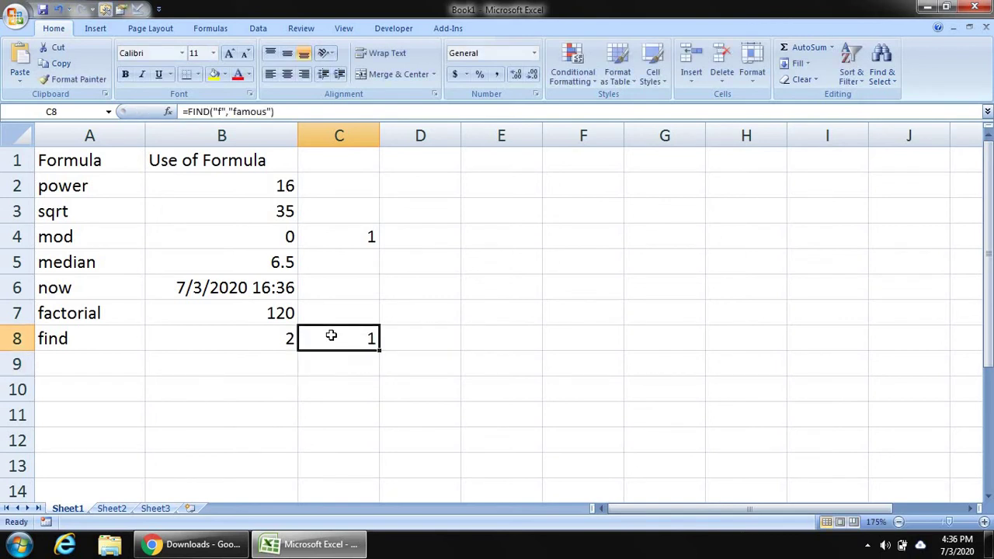
- Enter the label "lcm" in A9 and the formula =lcm(2,5,7,8) beside it in B9
key(Down)
key(Left)
key(Left)
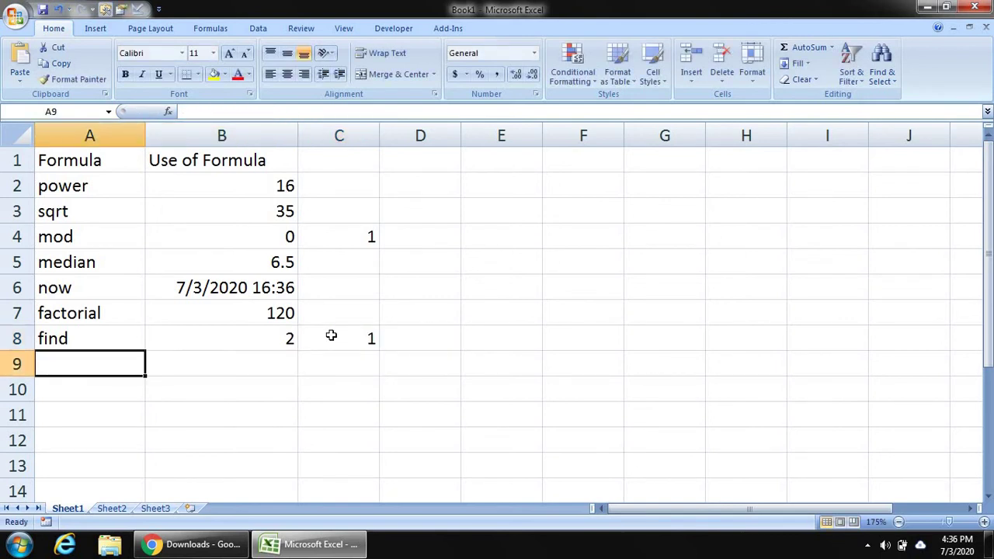
text(lcm)
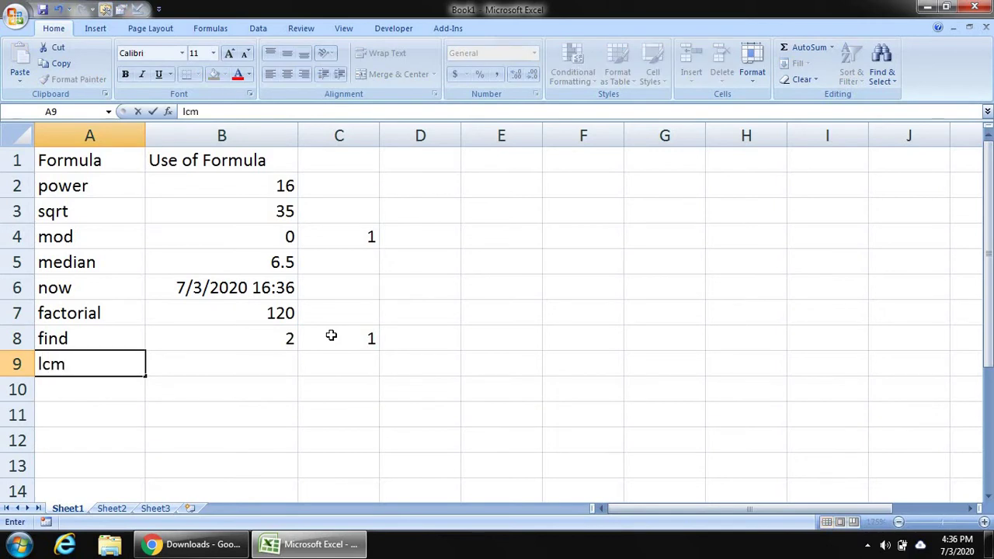
key(Tab)
text(=lcm)
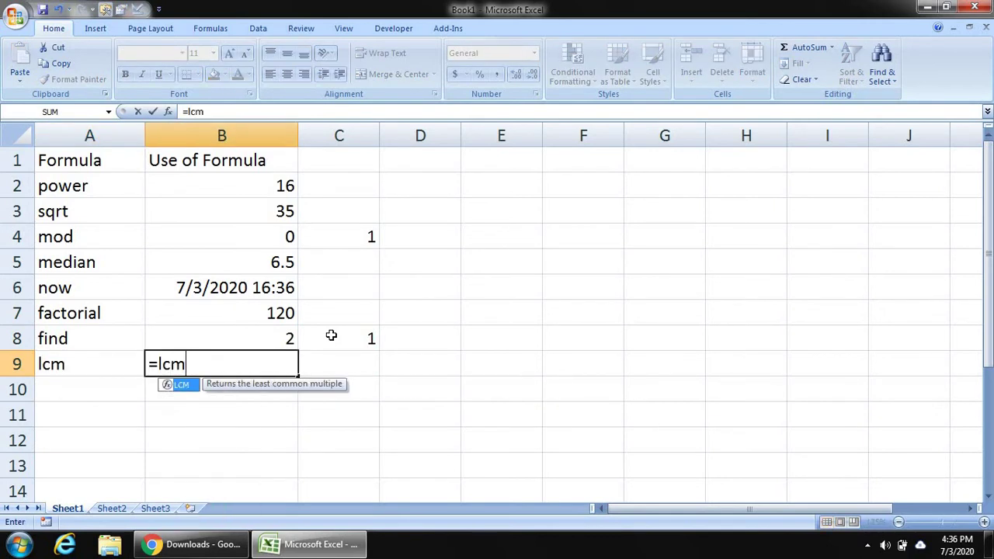
text((2,)
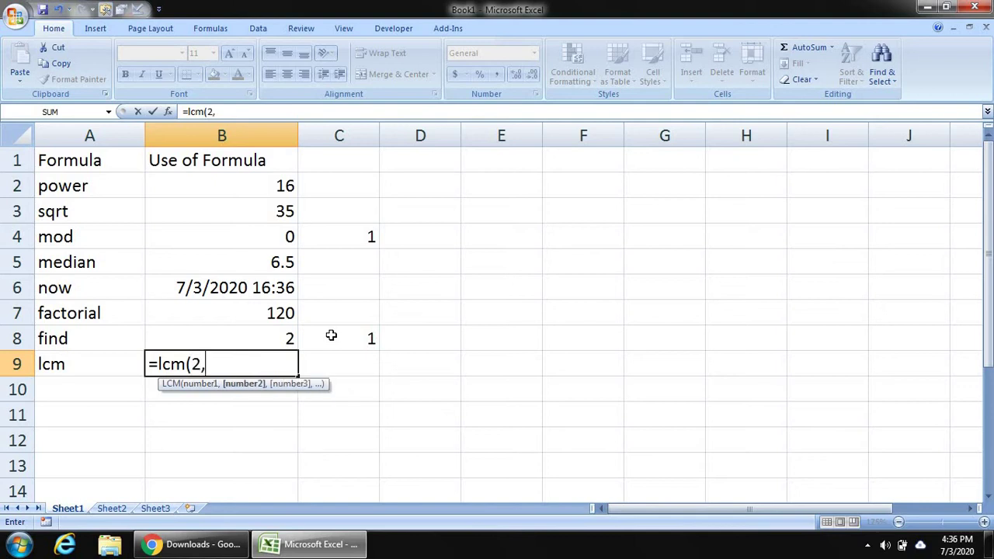
text(5,7,8)
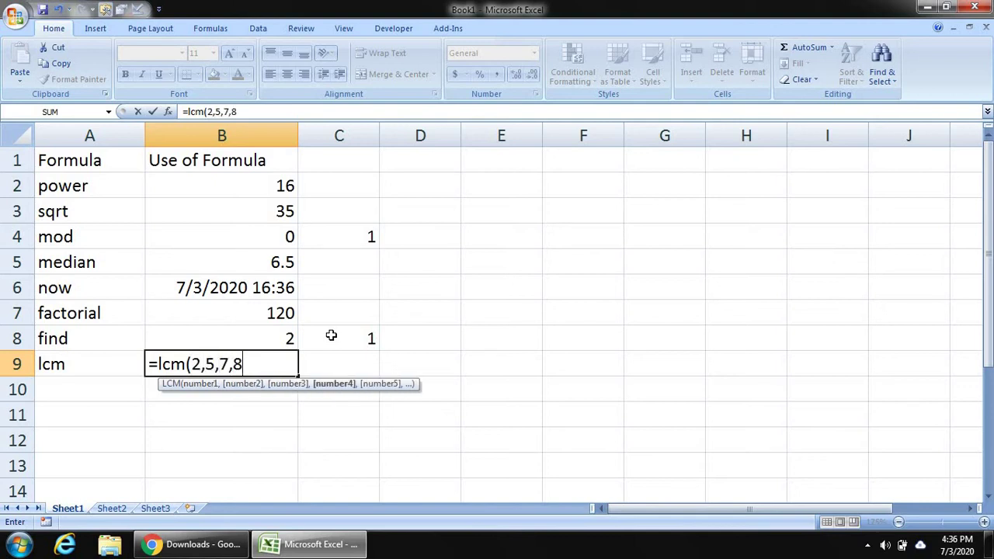
text())
key(Return)
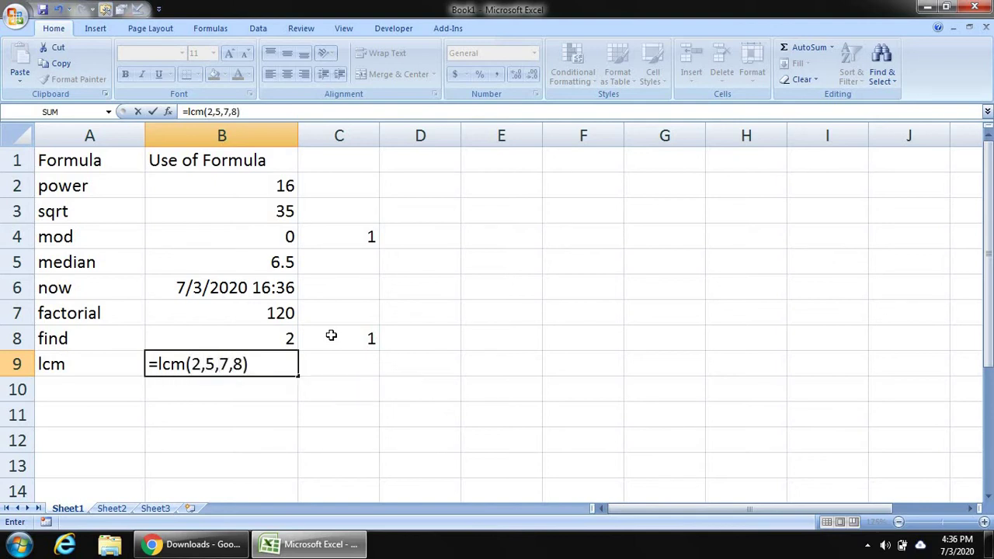
- Enter the label "left" in A10 and, in B10, a LEFT formula extracting the first 4 characters of a quoted sample first name
key(Left)
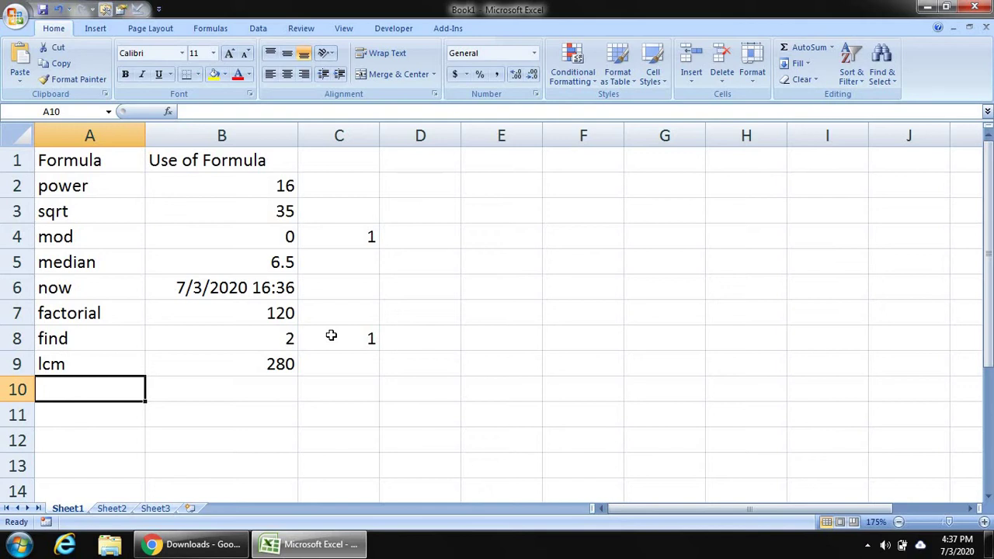
text(left)
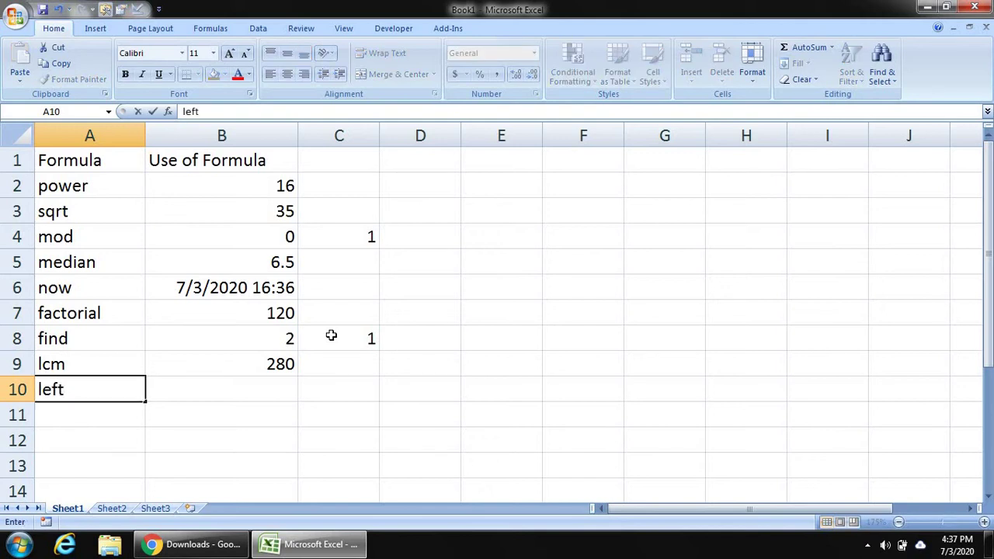
key(Tab)
text(=left)
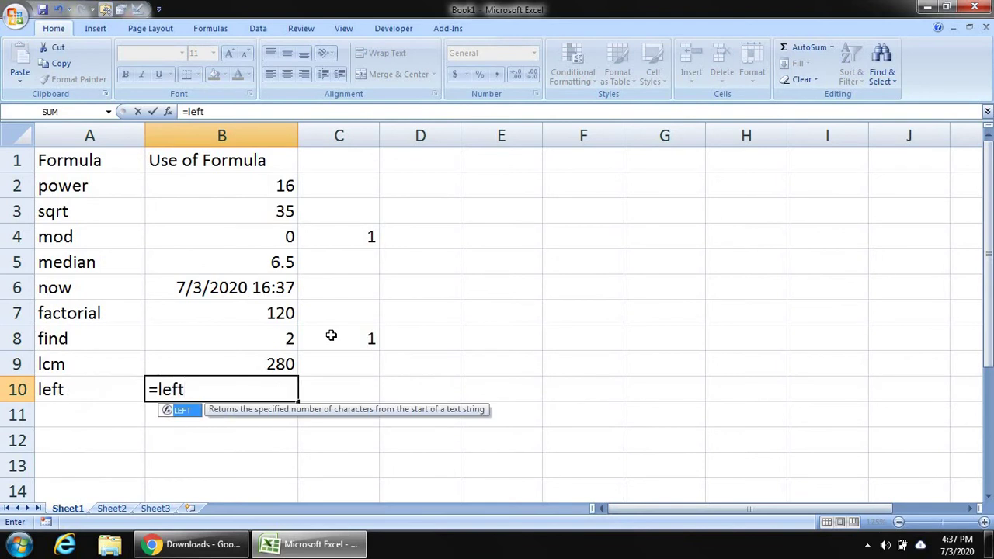
text(()
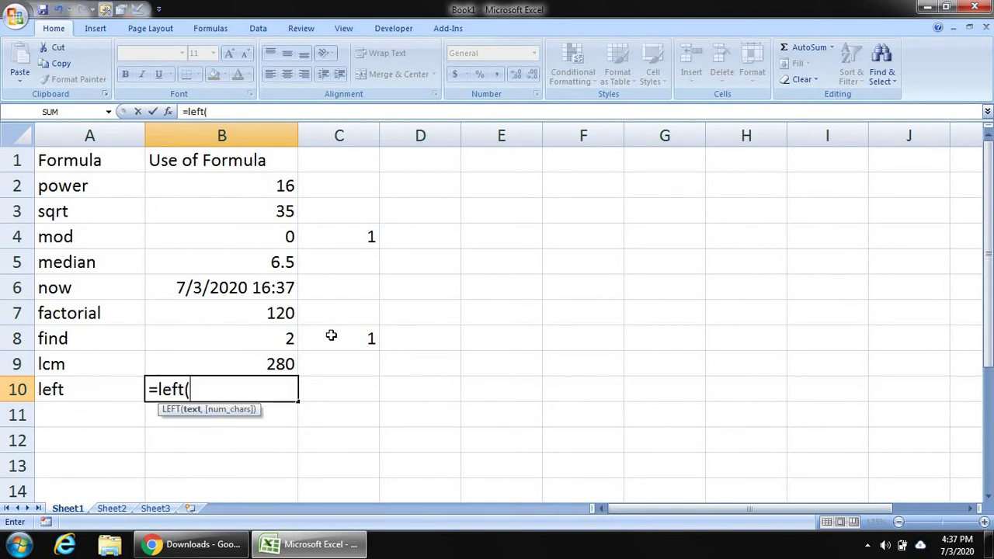
text(")
text(ya)
key(BackSpace)
key(BackSpace)
text(Yashika")
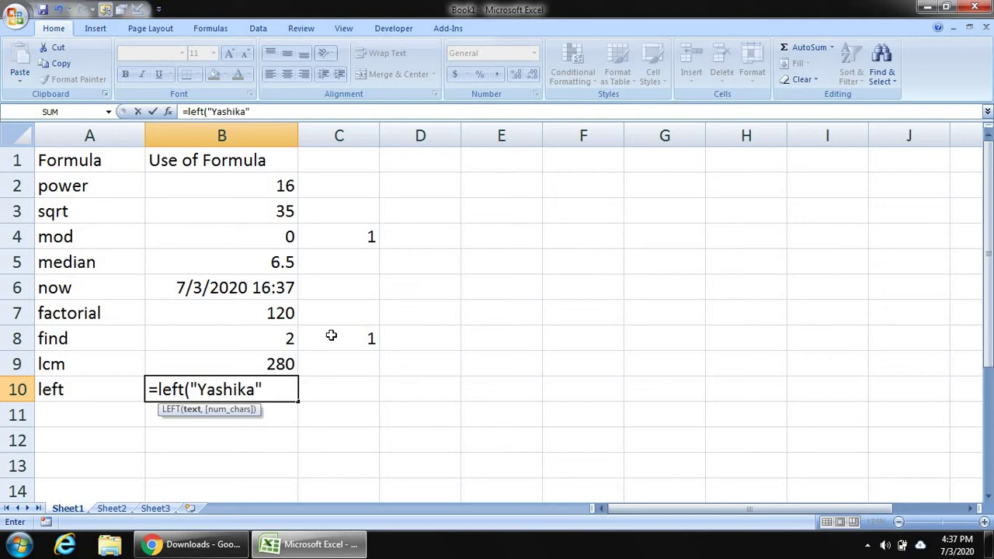
text(,)
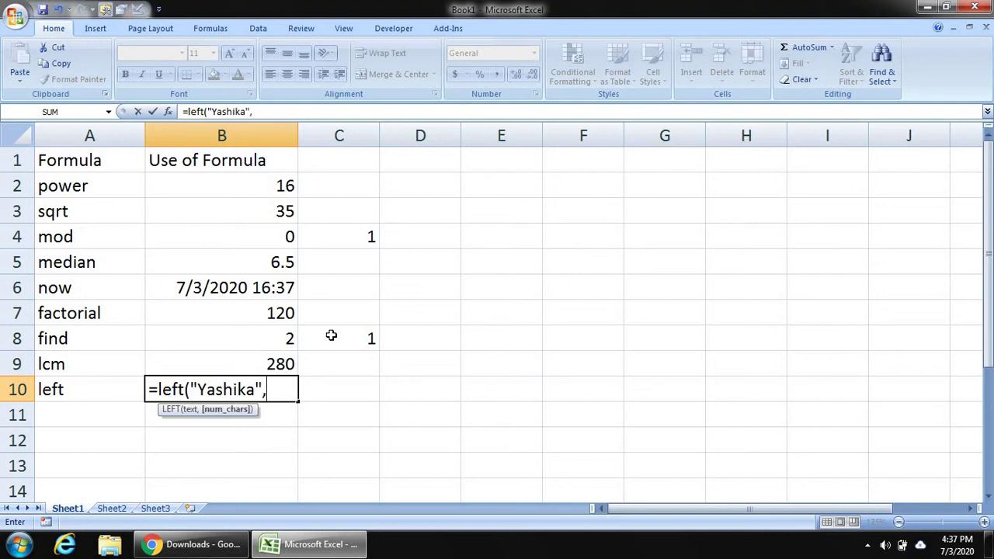
text(4))
key(Return)
key(Left)
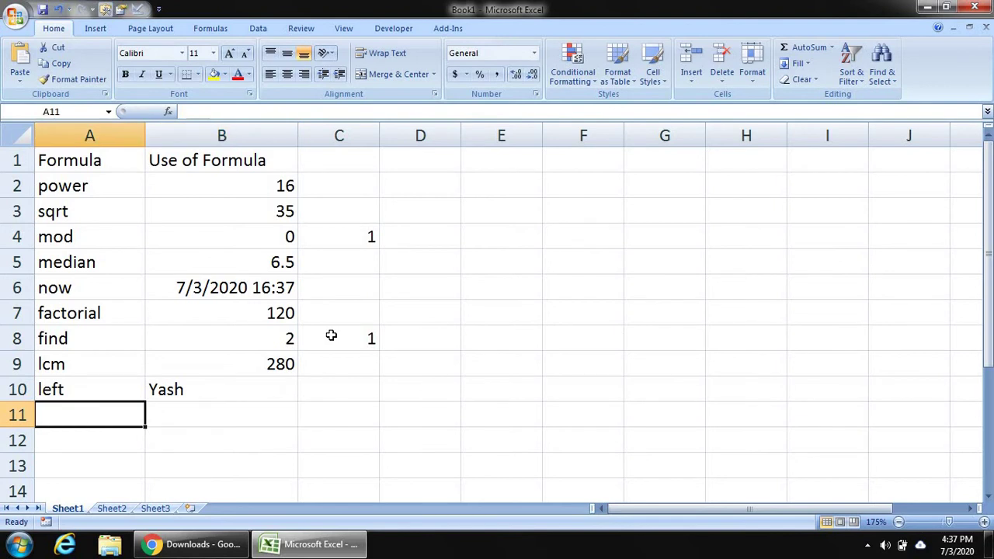
- Enter the label "right" in A11 and the formula =RIGHT("Indian",4) beside it in B11
text(right)
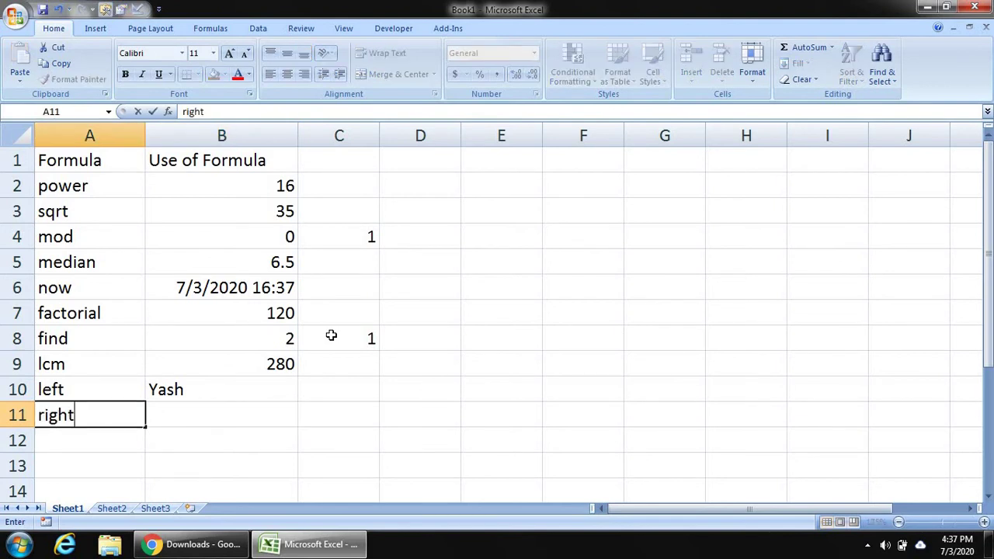
key(Tab)
text(=ri)
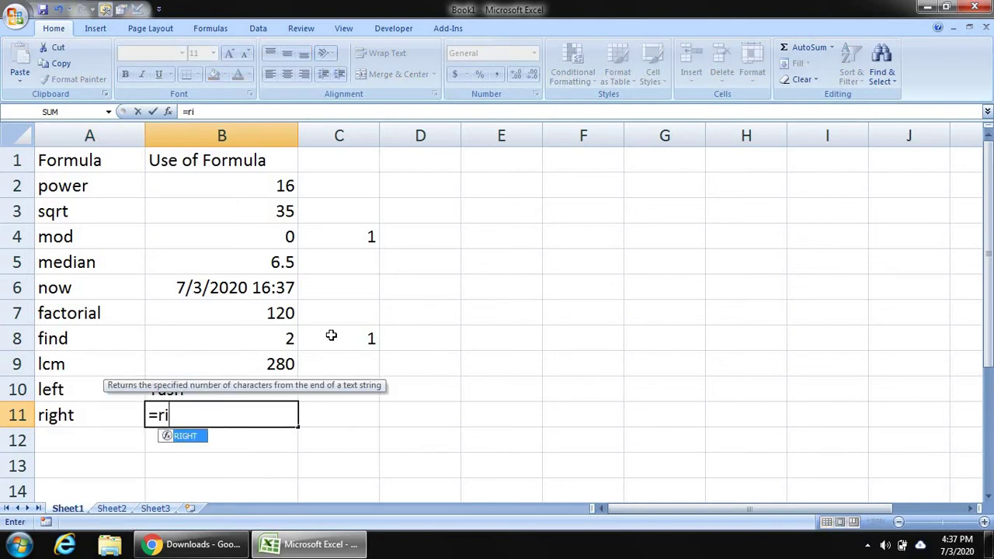
key(Tab)
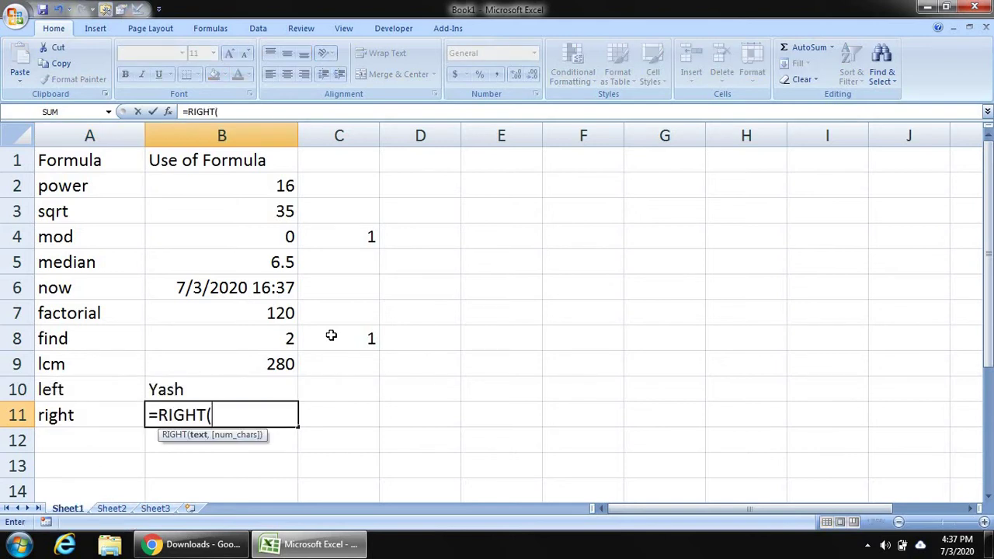
text("Indian)
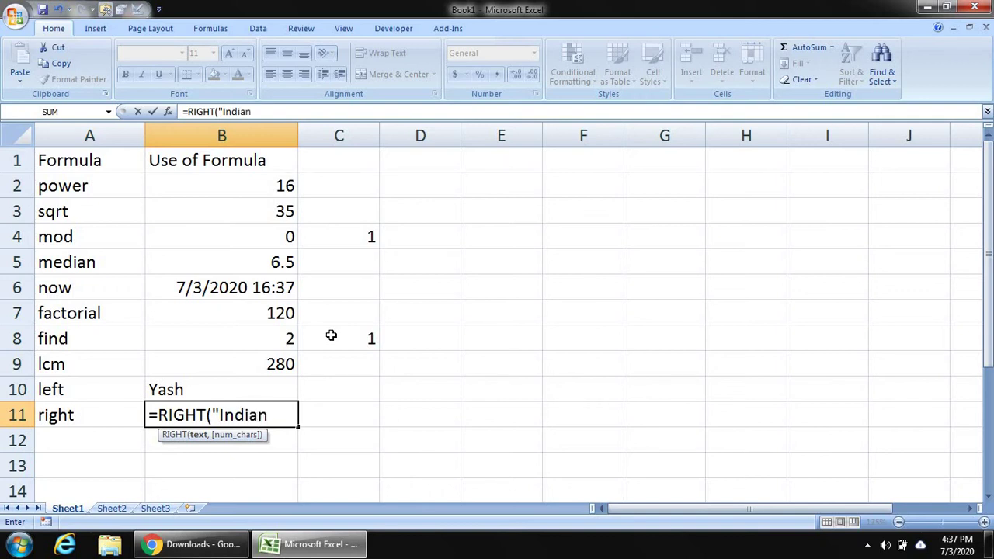
text(",)
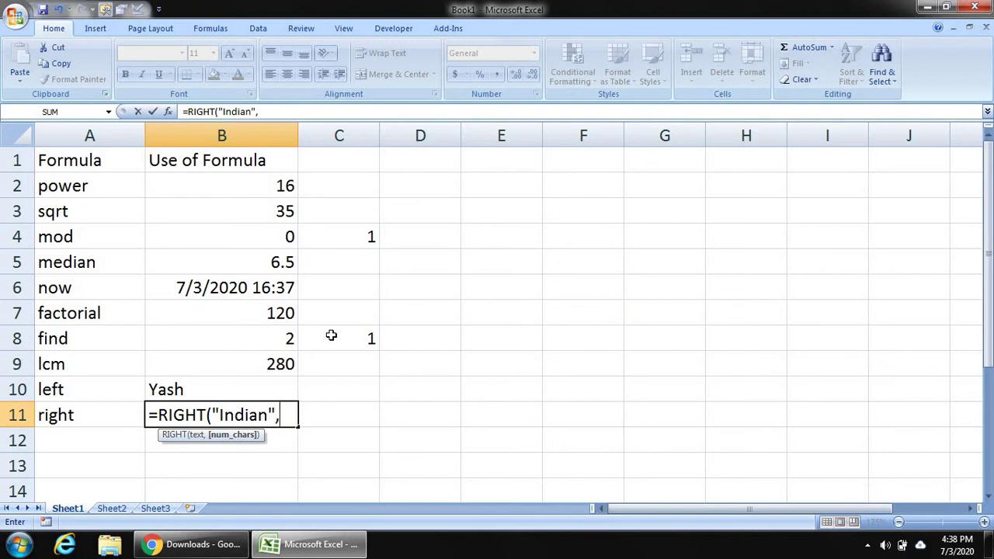
text(4))
key(Return)
key(Up)
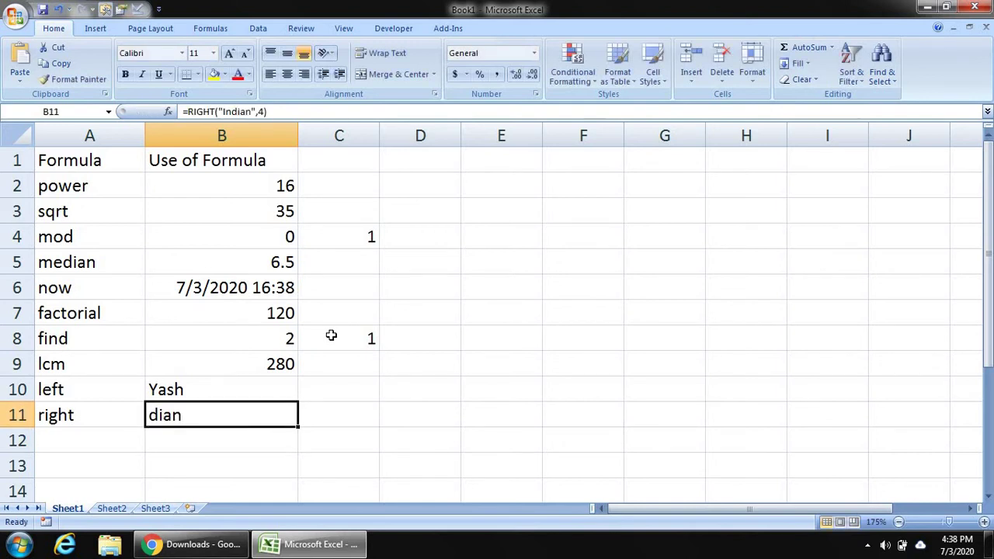
- Enter the label "mid" in A12 and, in B12, a MID formula on a quoted sample name with start number 3 and 6 characters
key(Down)
key(Left)
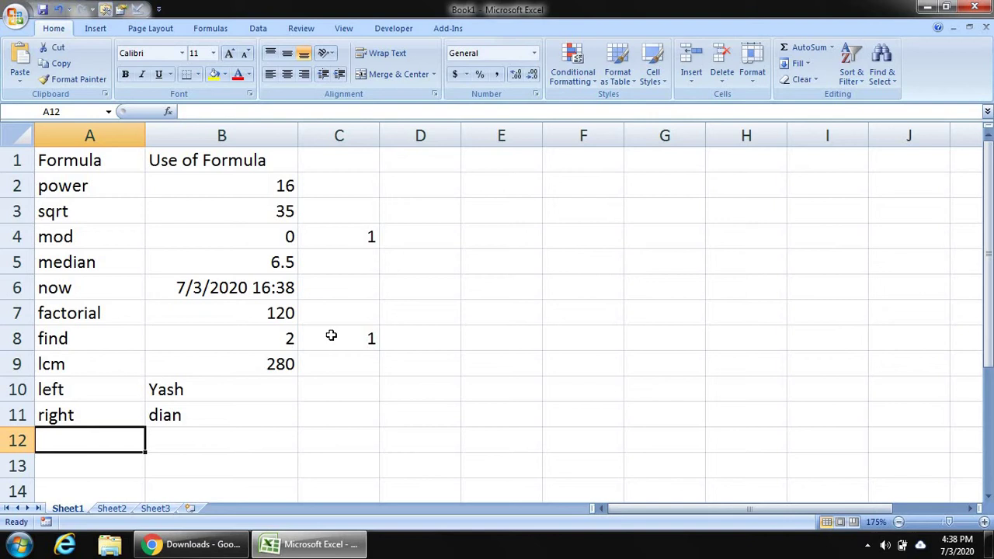
text(mid)
key(Tab)
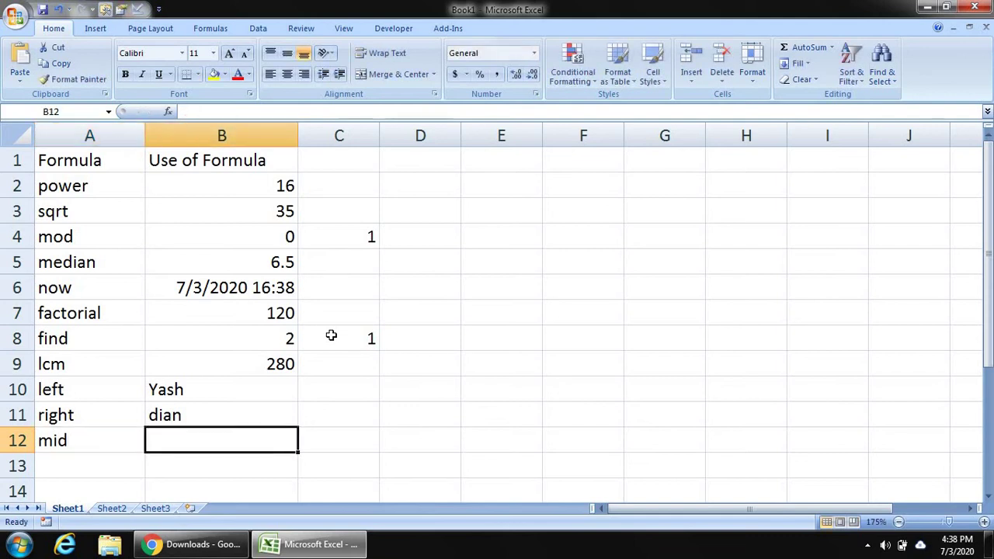
text(=)
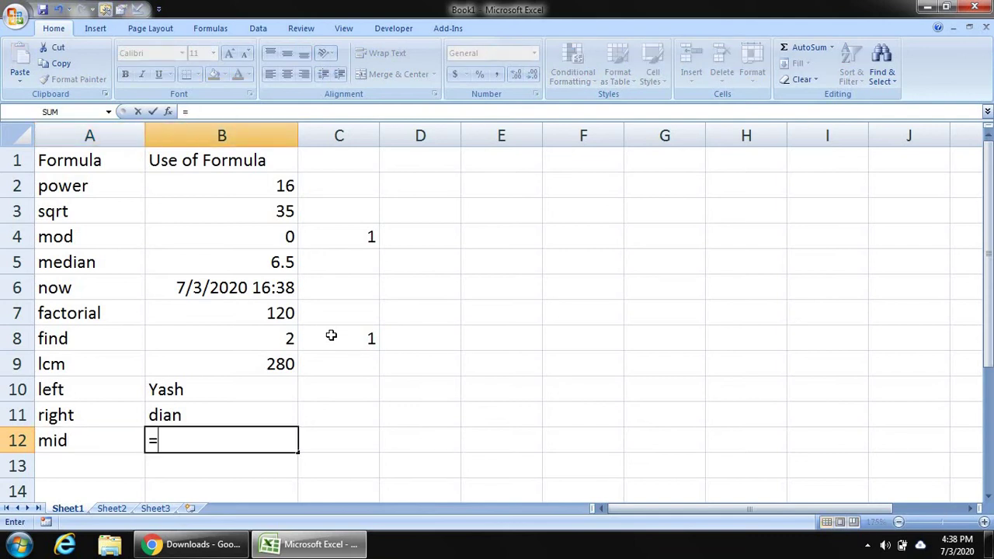
text(mid(")
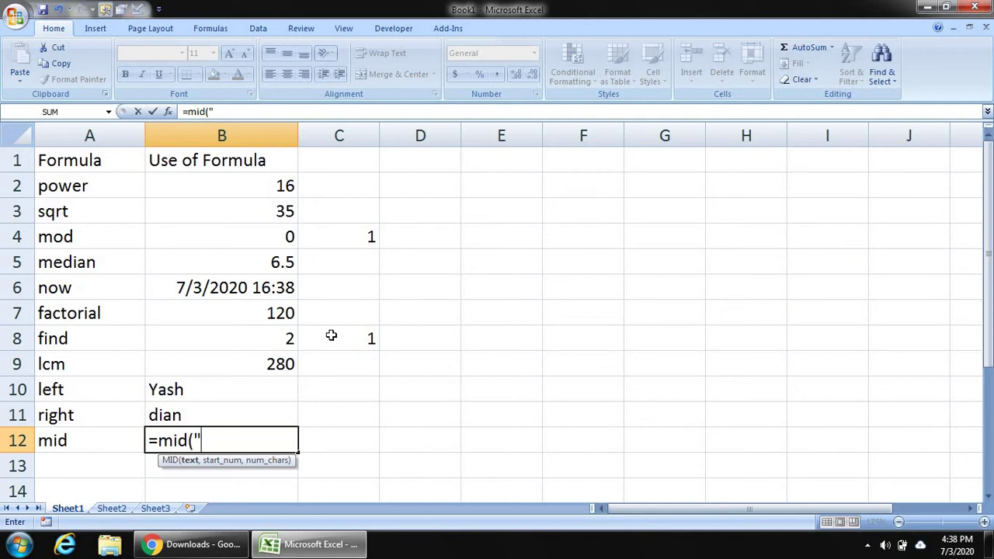
text(Tarambeer)
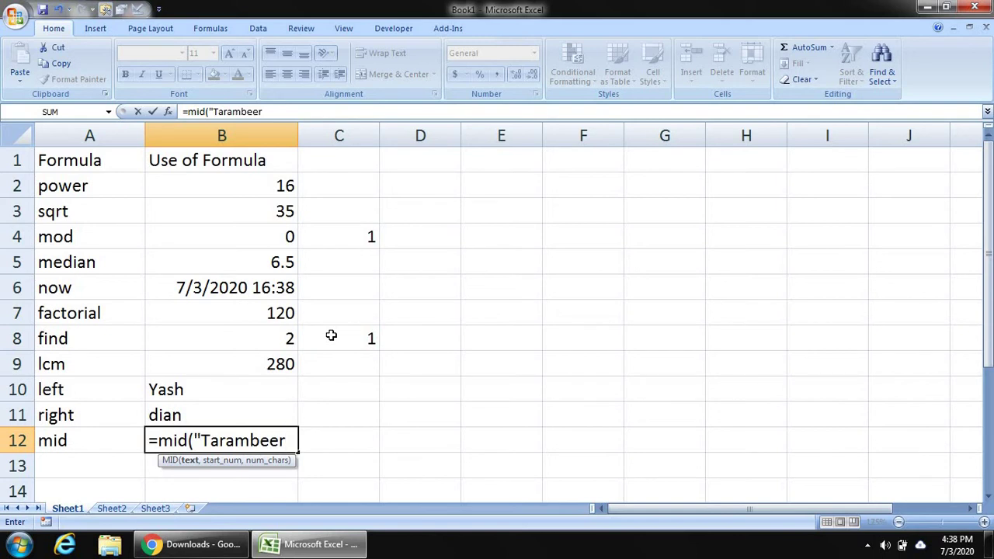
text(",)
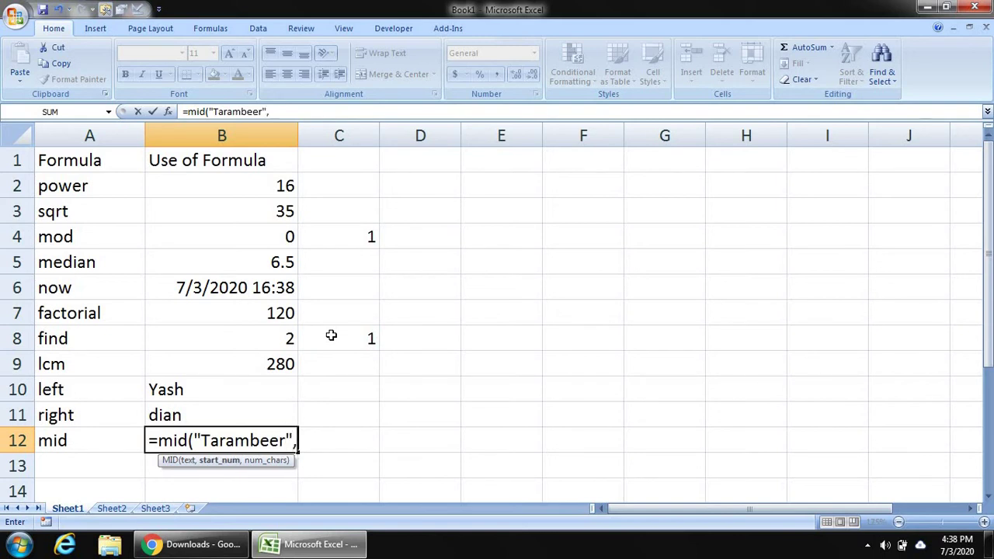
text(3,6)
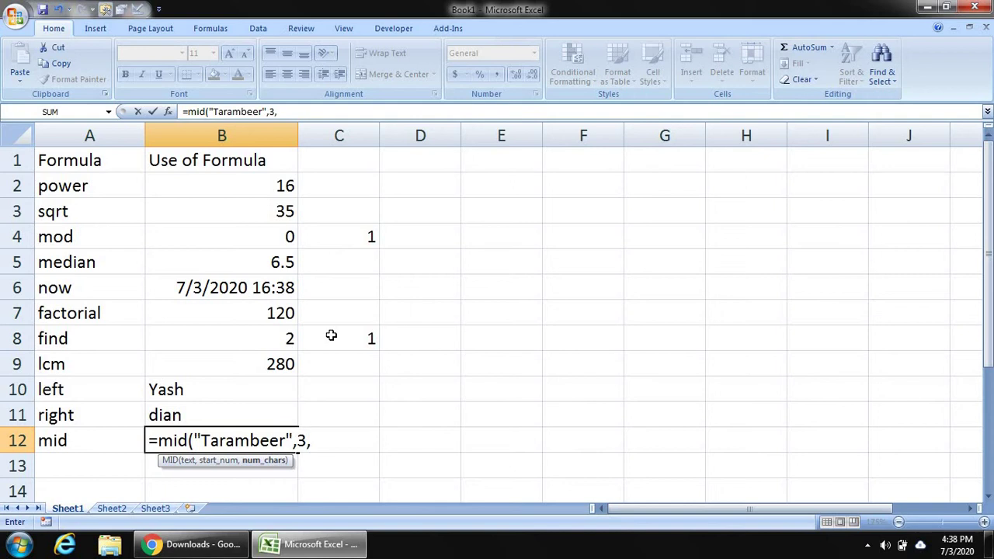
text())
key(Return)
key(Up)
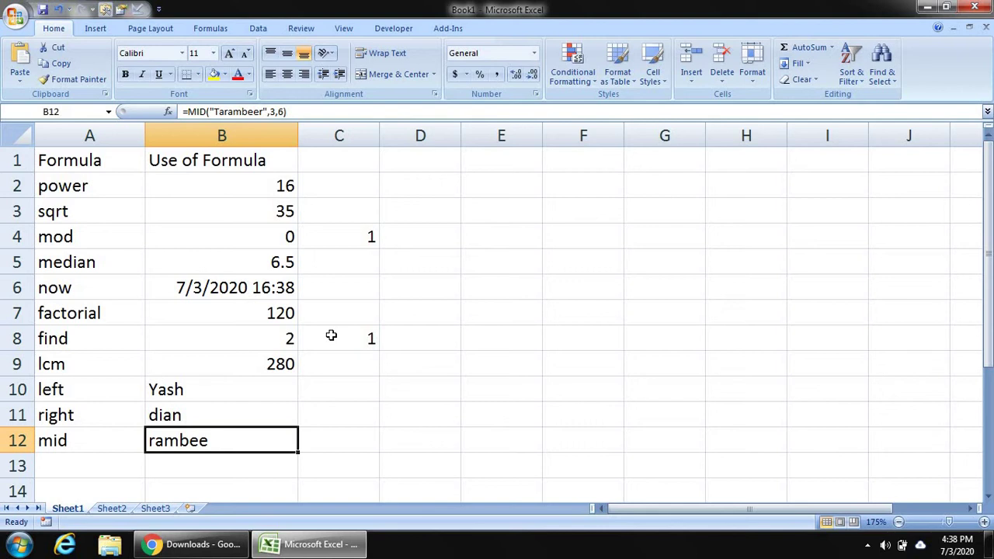
- Enter the label "round" in A13 and the formula =round(12356.8905,2) beside it in B13
key(Down)
key(Left)
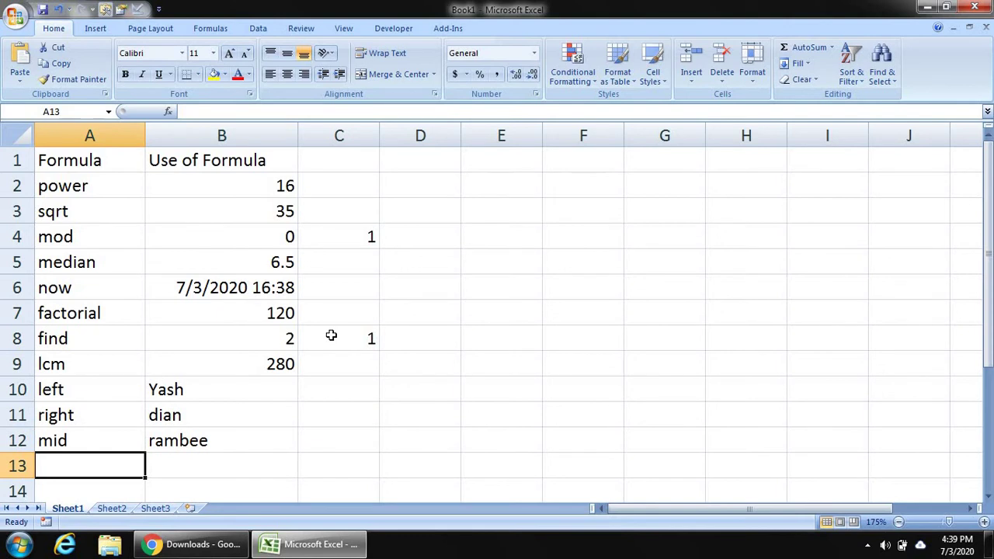
text(round)
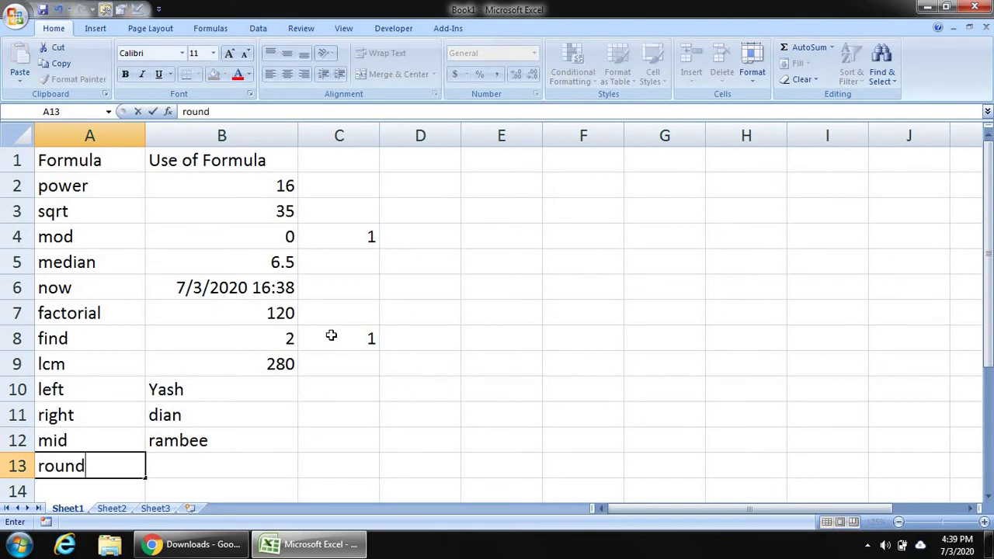
key(Tab)
text(=ro)
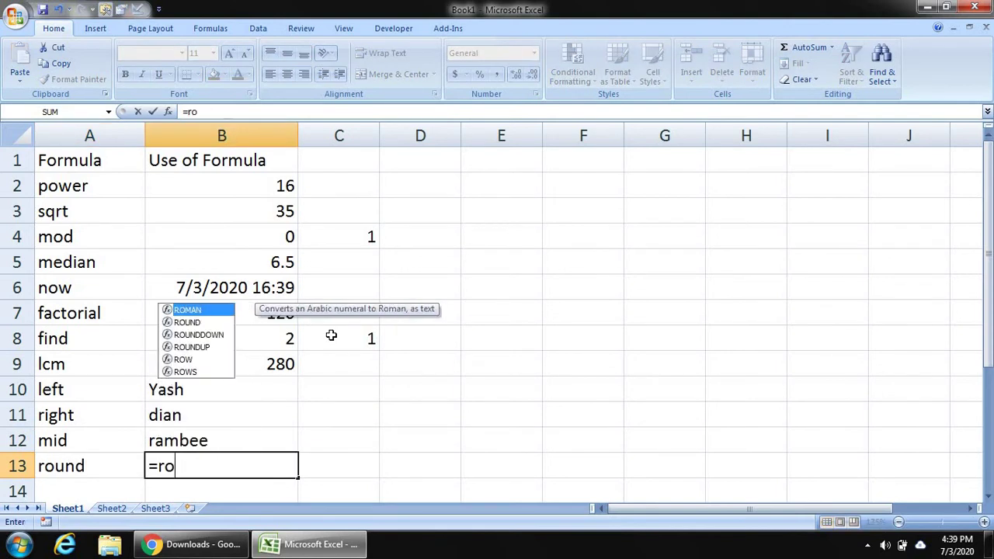
text(und)
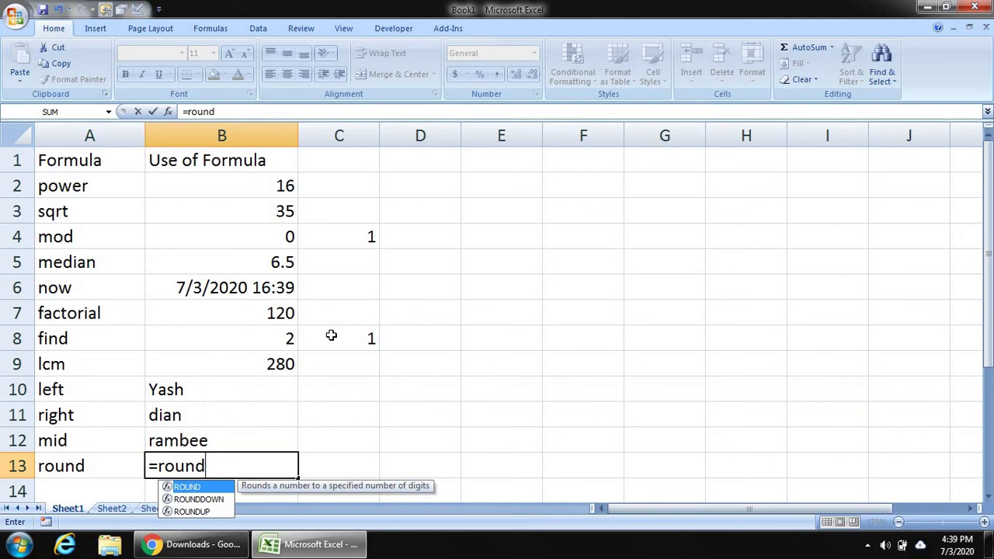
text(()
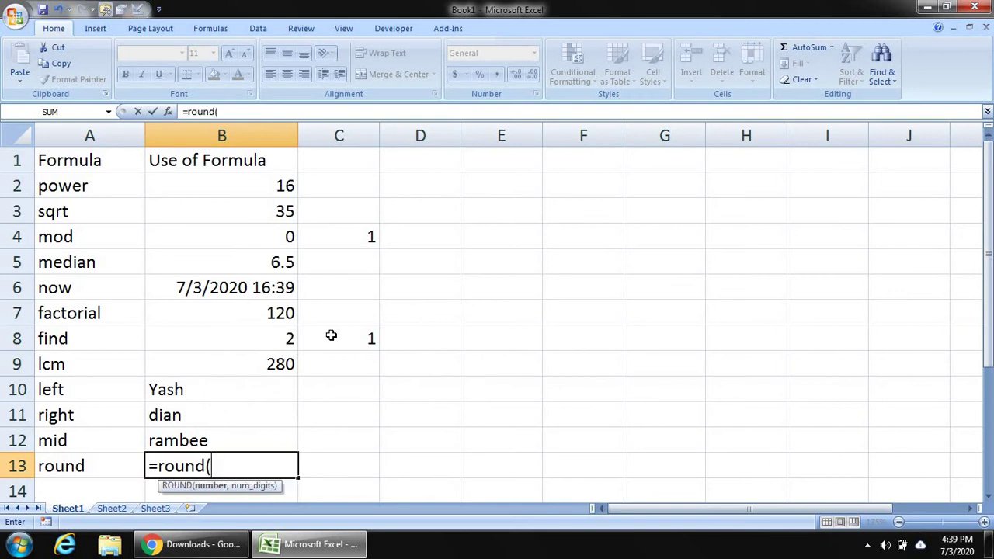
scroll(331, 335, down, 3)
text(12356.890)
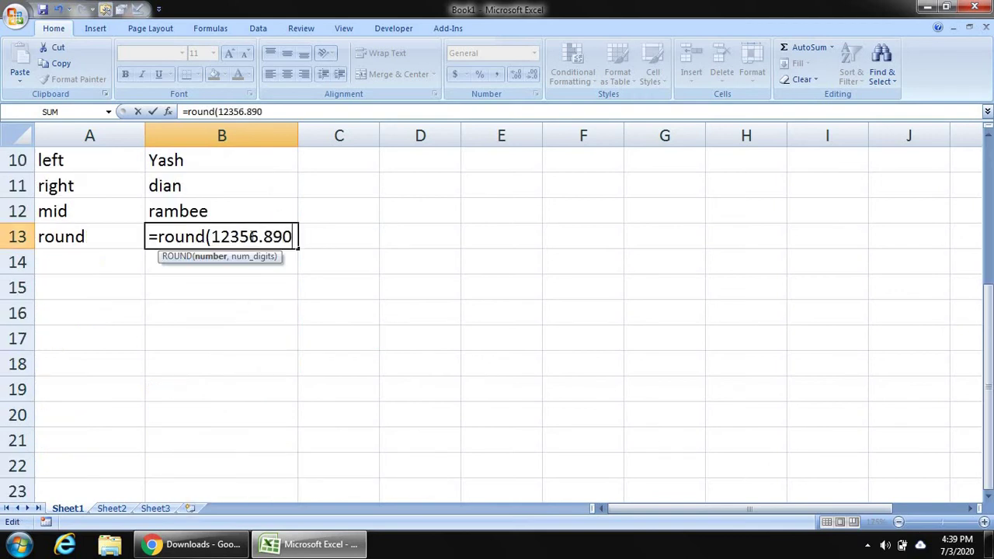
text(5,)
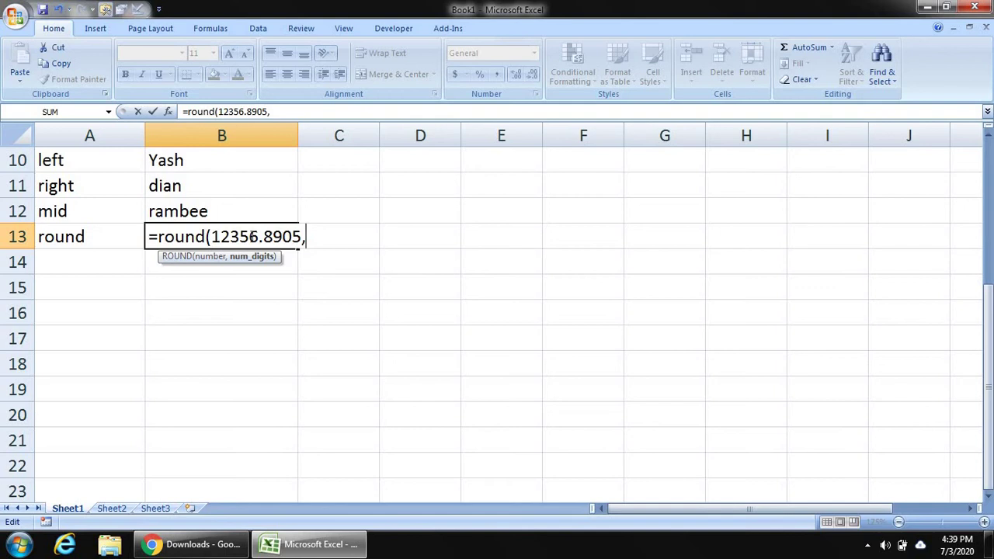
text(2))
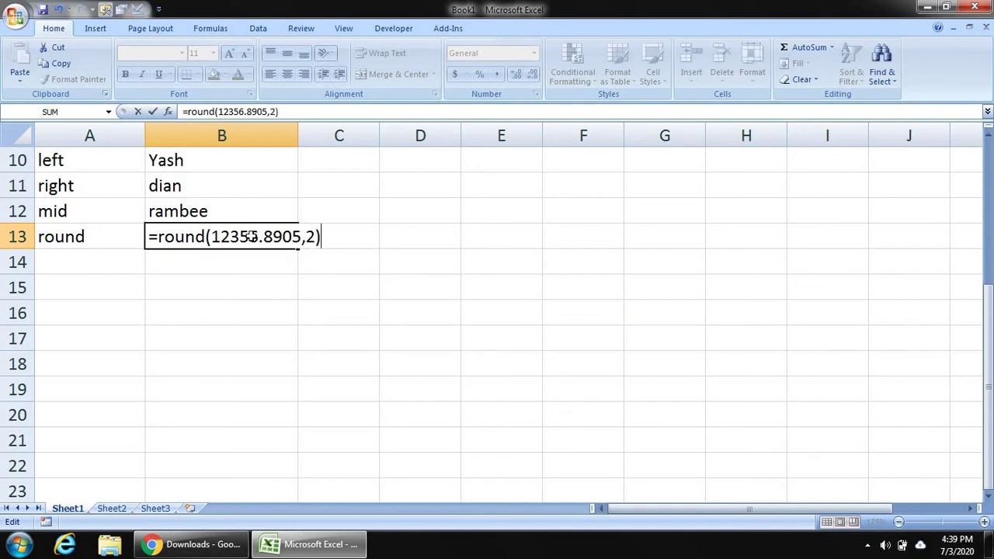
key(Return)
- Clear the extra examples in C4 and C8 and add the headings "Formula" in D1 and "Use of Formula" in E1
key(Up)
key(Up)
key(Up)
key(Up)
key(Up)
key(Up)
key(Up)
key(Up)
key(Up)
key(Up)
key(Up)
key(Up)
key(Up)
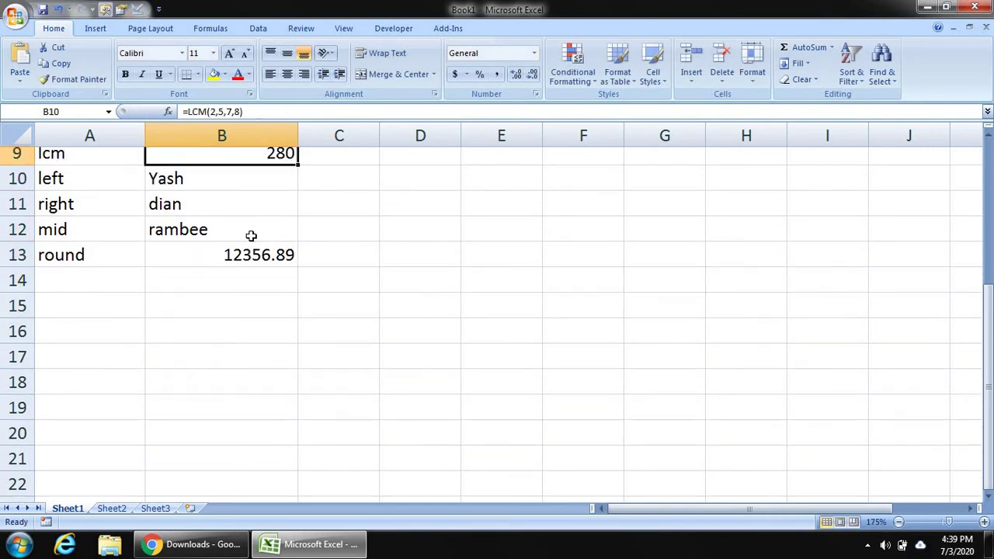
key(Right)
key(Right)
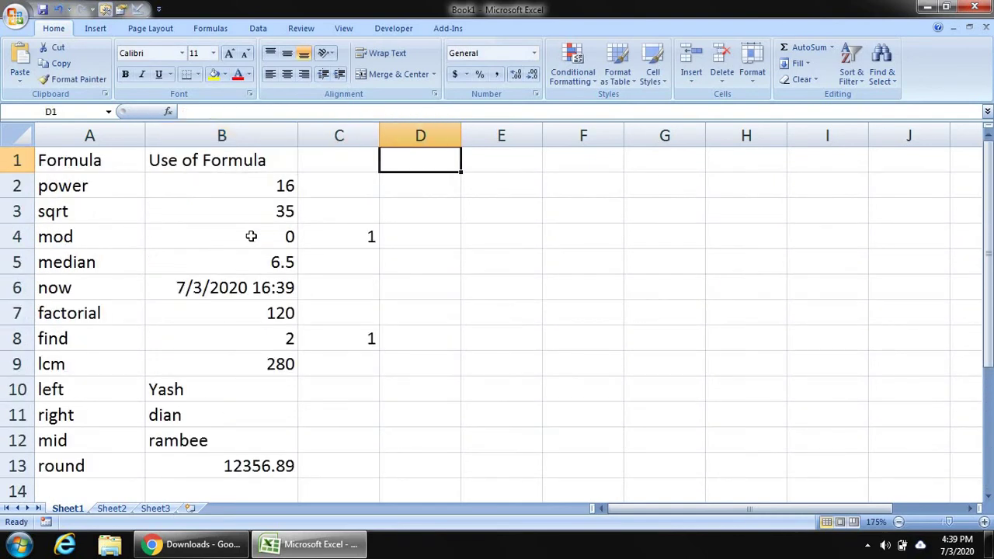
key(Left)
key(Down)
key(Down)
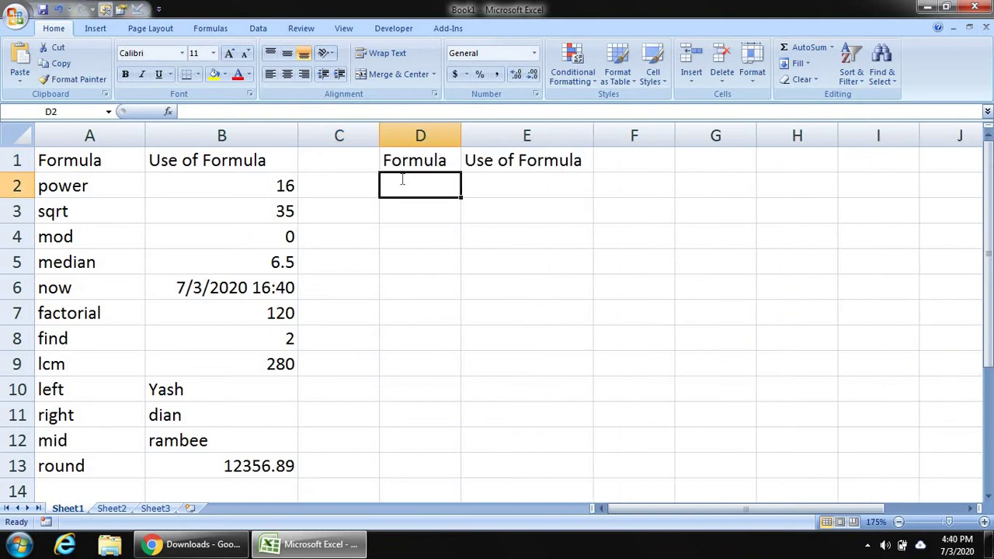
- Enter the label "or" in D2 and the formula =or(1,0) beside it in E2
text(or)
key(Tab)
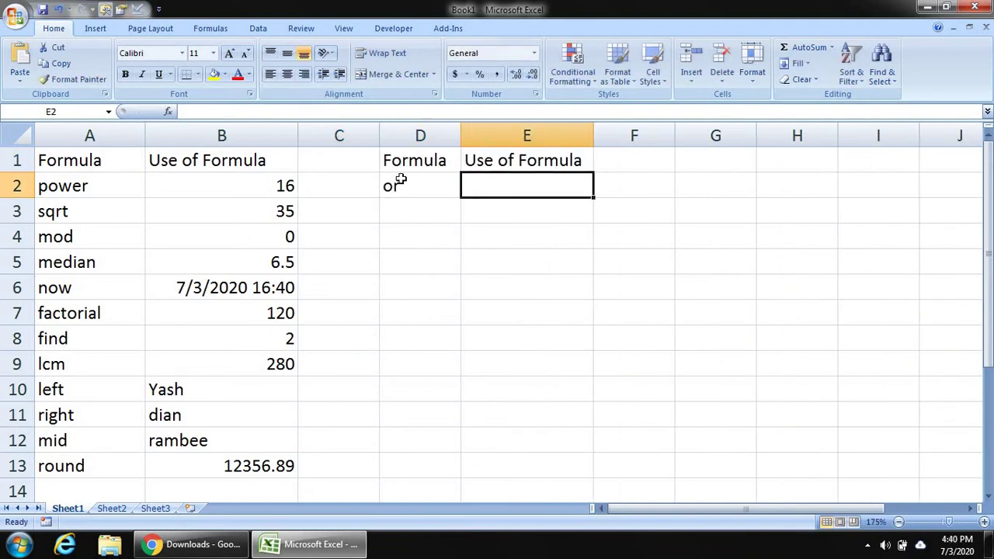
text(=or)
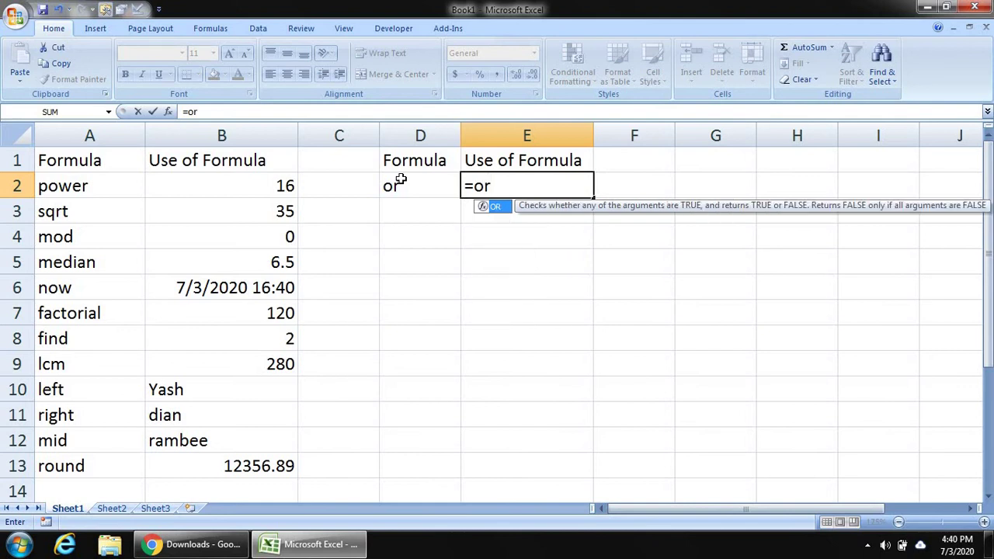
text(()
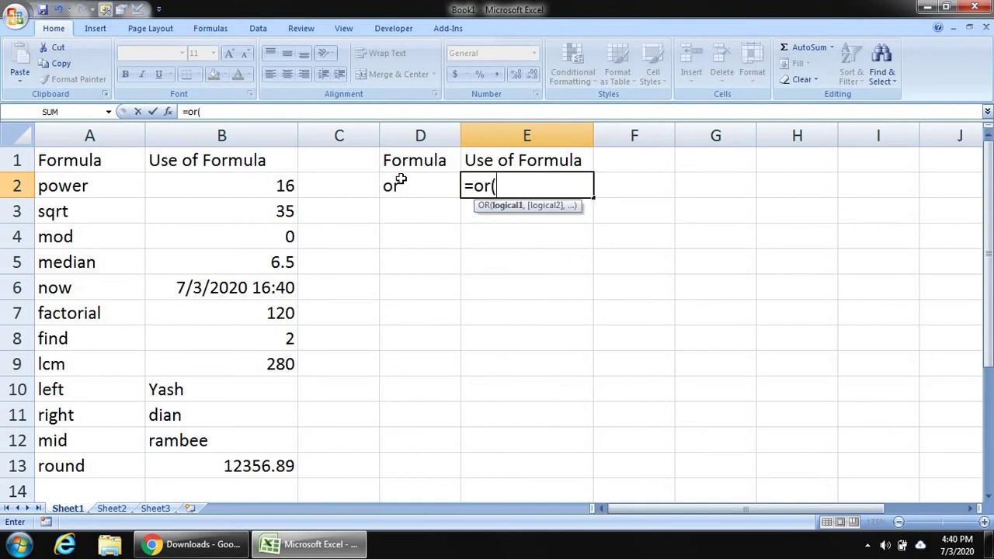
text(1,0))
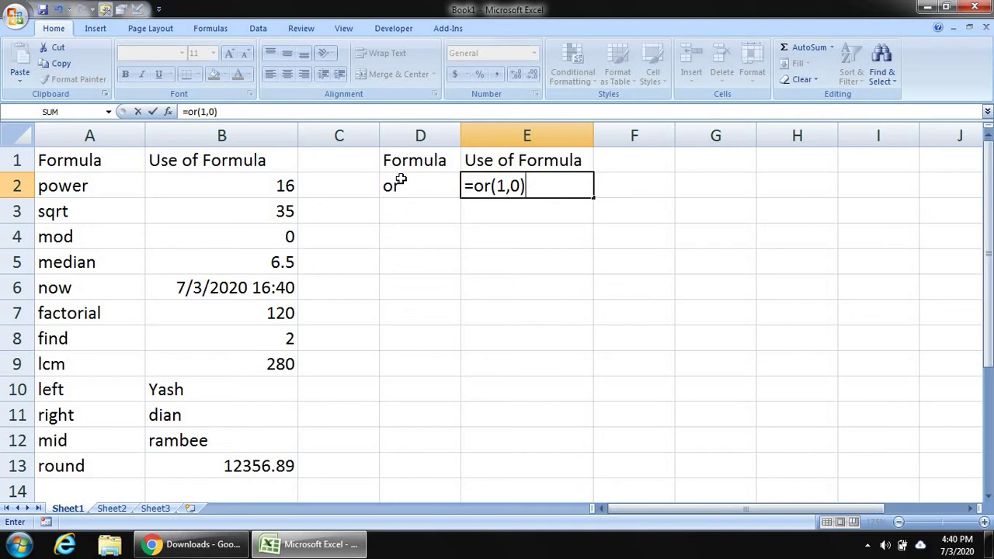
key(Return)
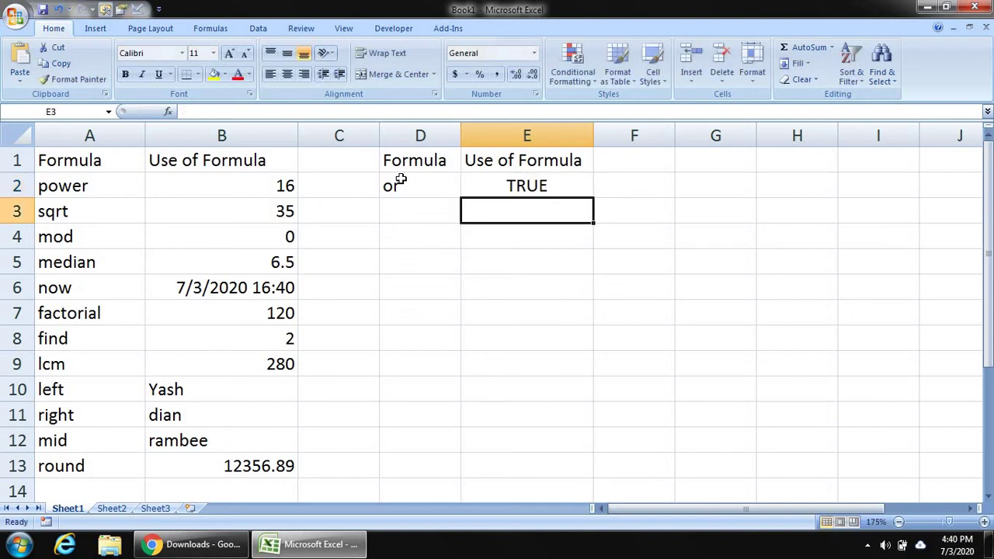
- Add a second OR example in F2 with the formula =or(0,0)
key(Up)
key(Right)
text(=)
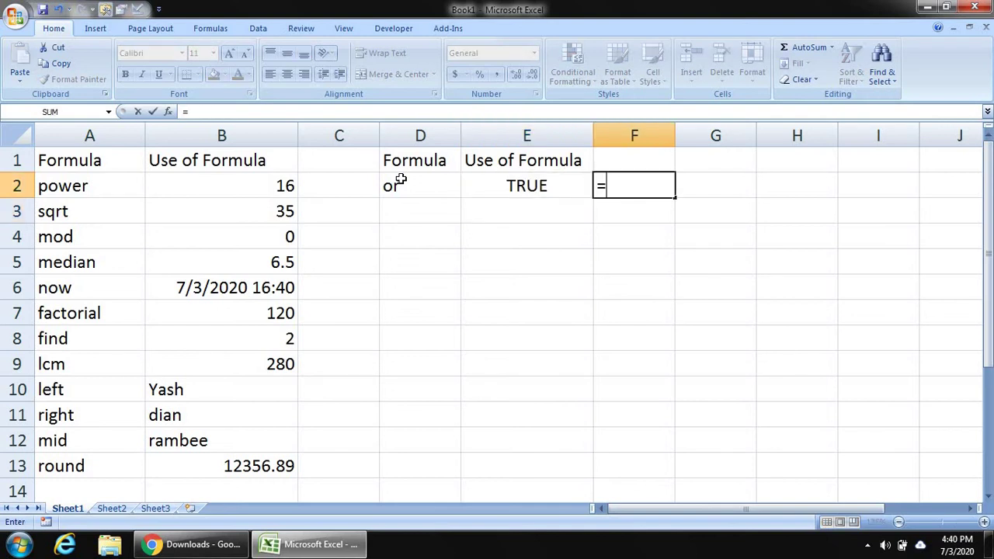
text(or()
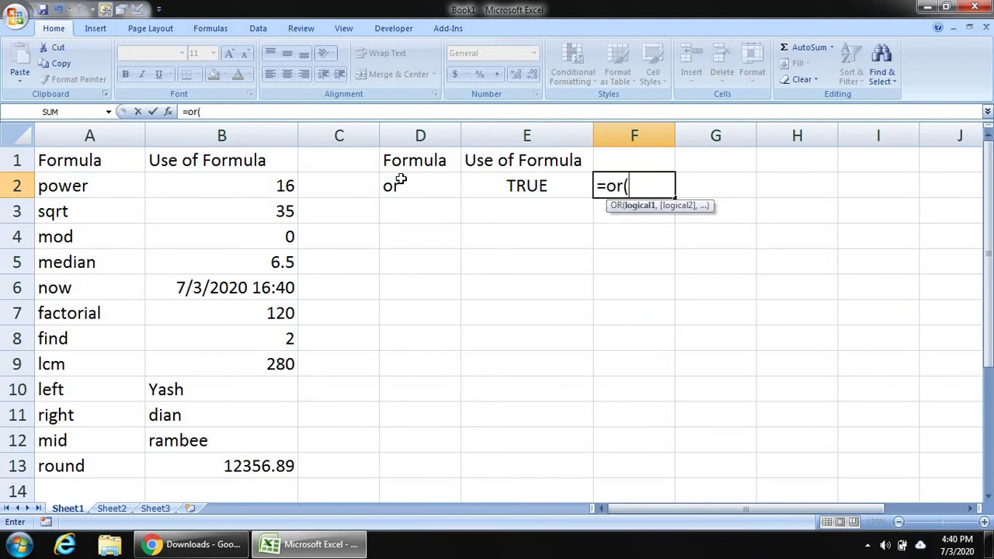
text(0,0)
text())
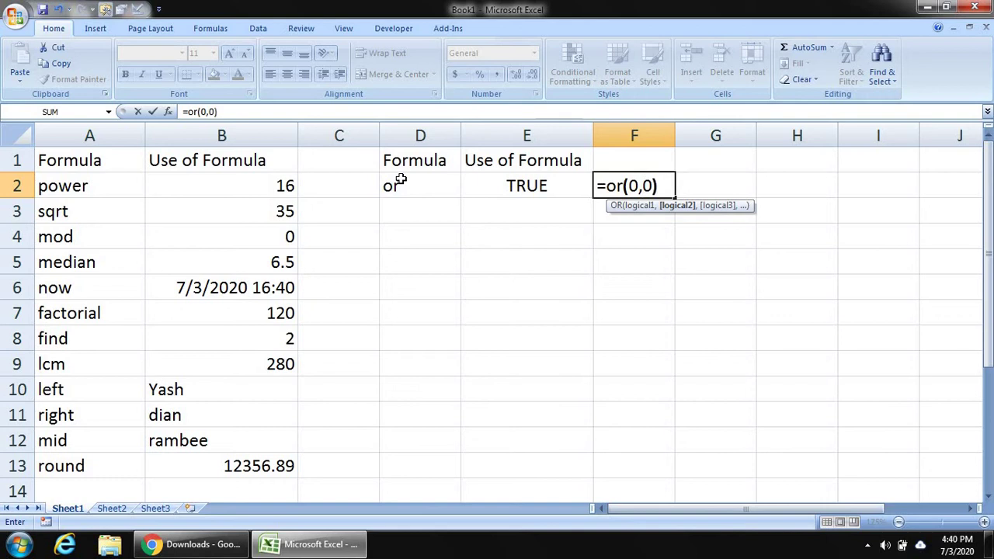
key(Return)
- Enter the label "not" in D3 and the formula =not(1) beside it in E3
key(Left)
key(Left)
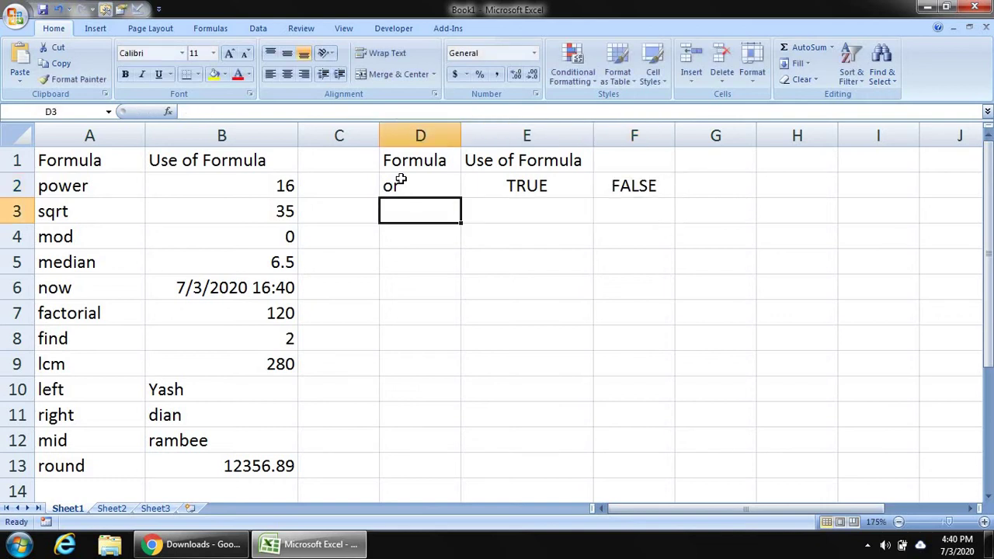
text(not)
key(Tab)
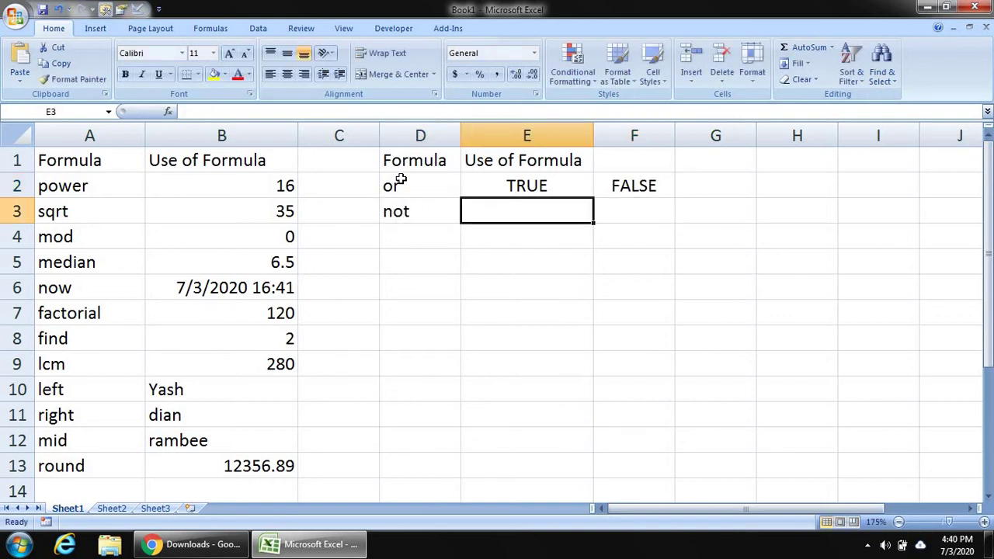
text(=not)
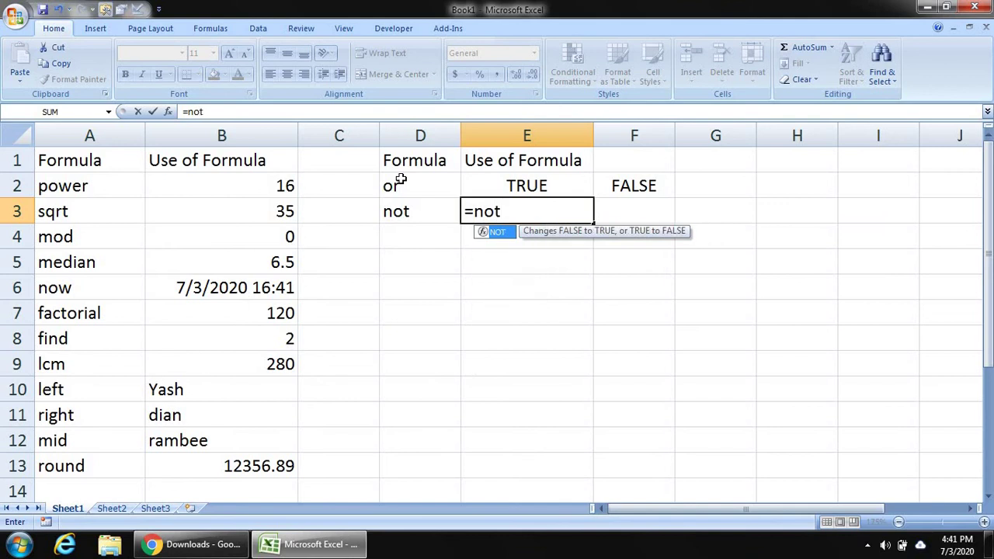
text((1))
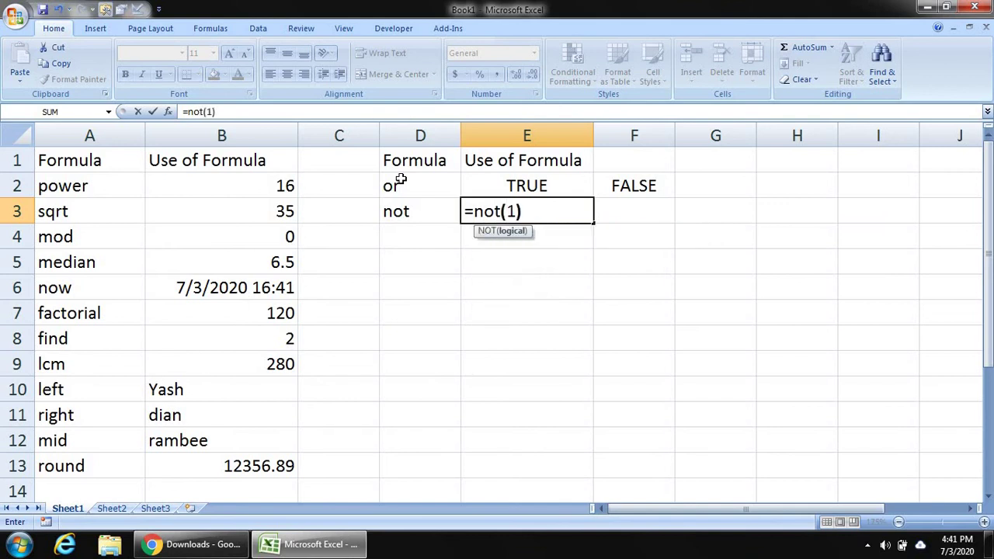
key(ctrl+Return)
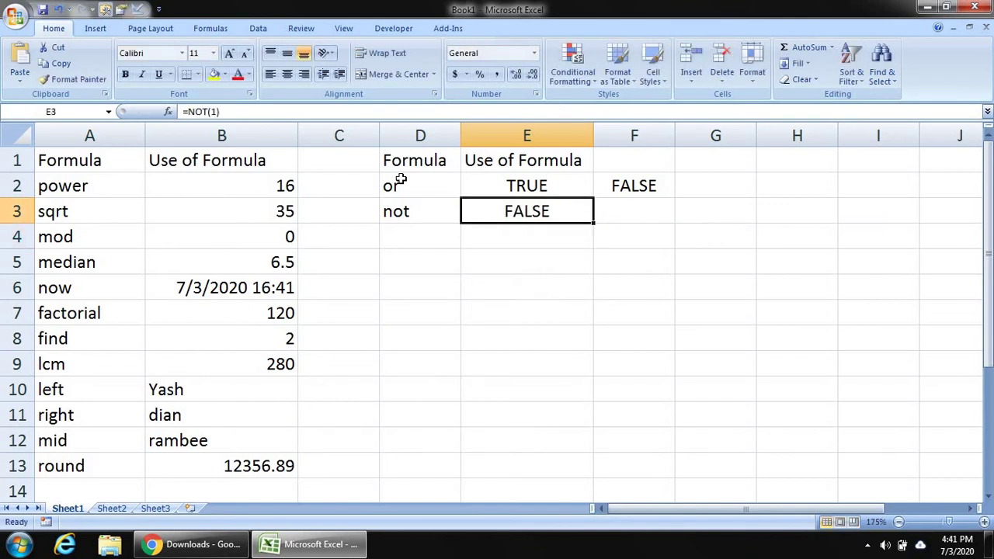
- Add a second NOT example in F3 with the formula =not(0)
key(Right)
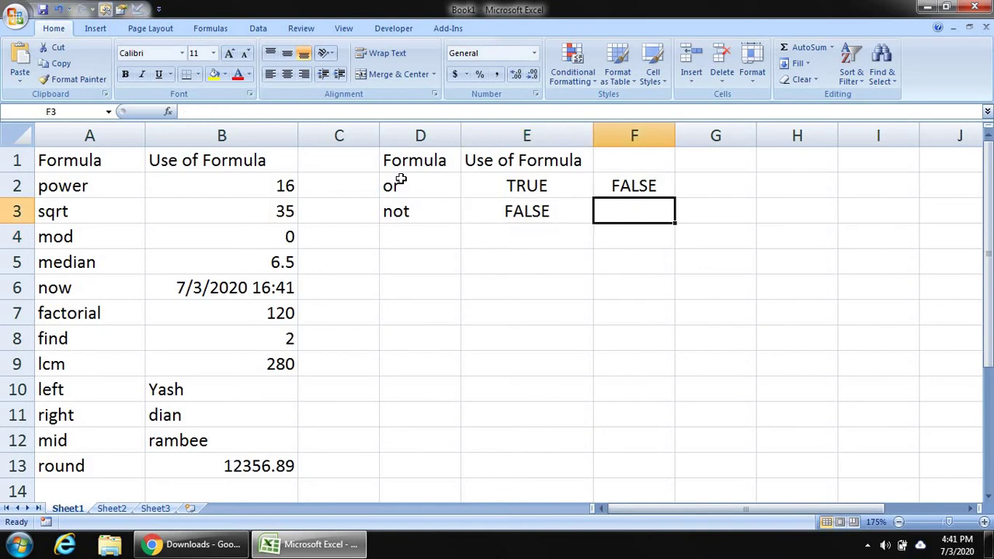
text(=not(0)
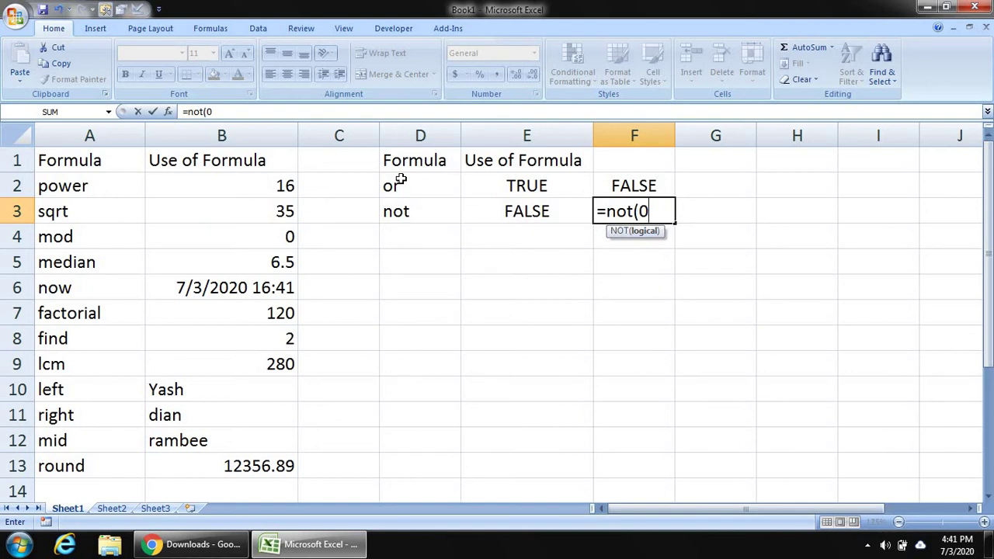
text())
key(Return)
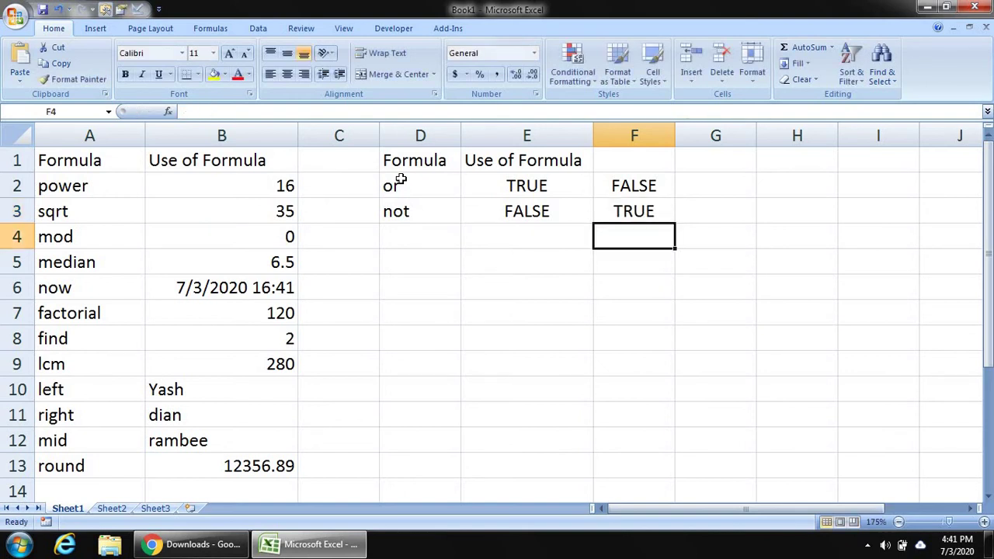
- Enter the label "and" in D4 and the formula =and(1,1) beside it in E4
key(Left)
key(Left)
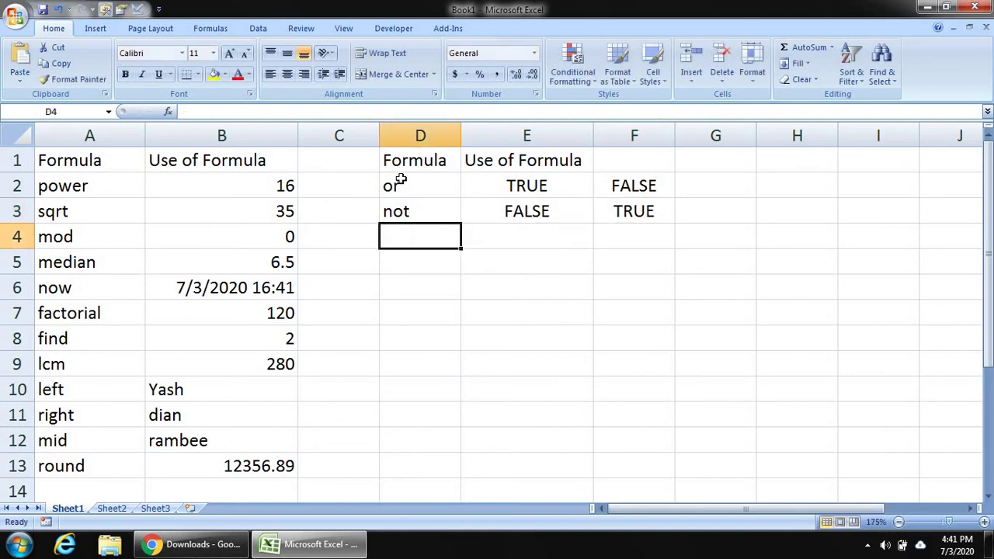
text(and)
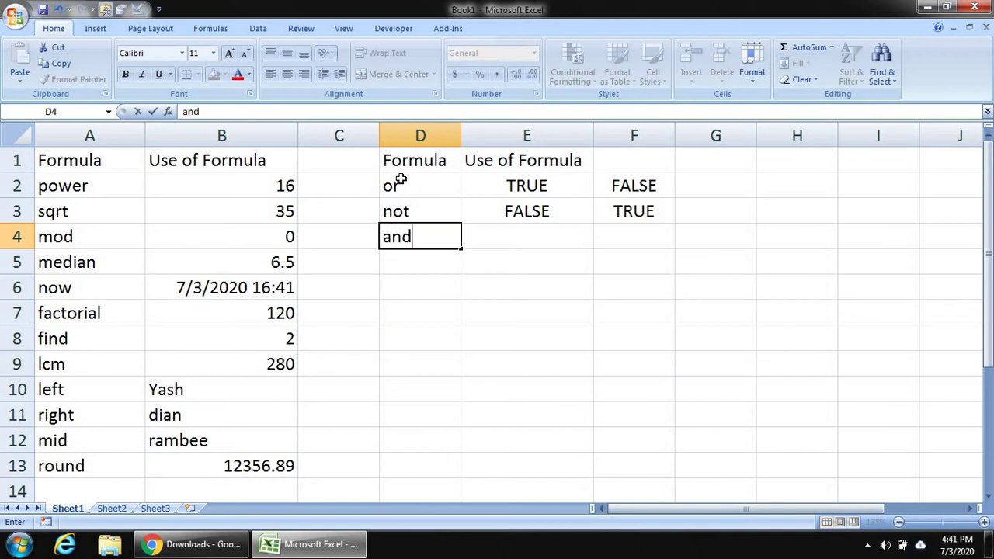
key(Tab)
text(=n)
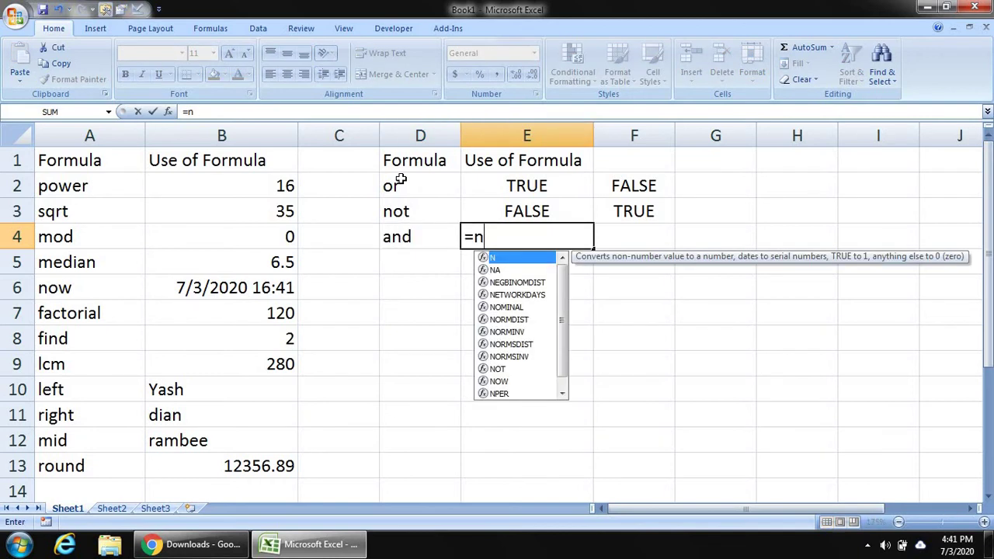
key(BackSpace)
text(and)
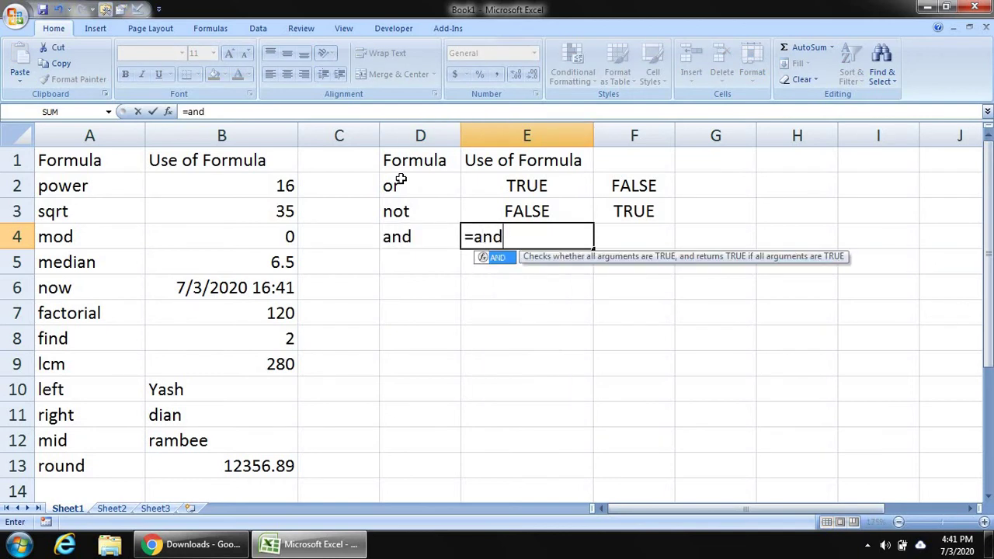
text((1,)
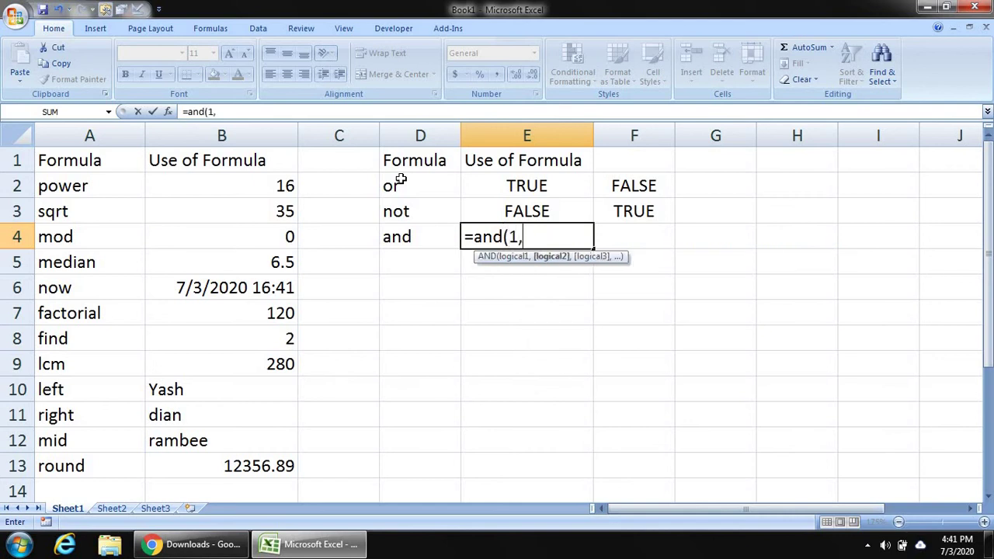
text(1))
key(Return)
- Add a second AND example in F4 with the formula =and(1,0)
key(Right)
key(Up)
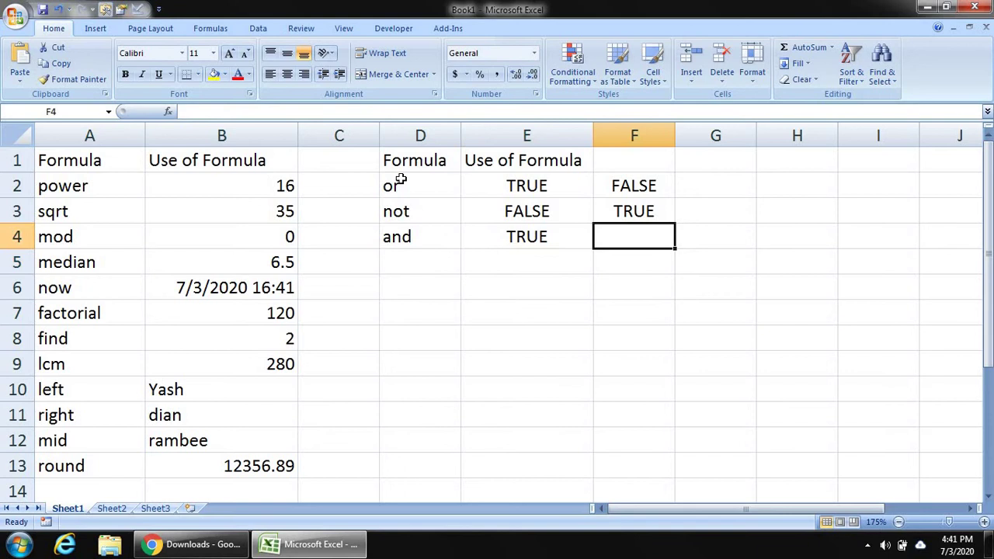
text(=a)
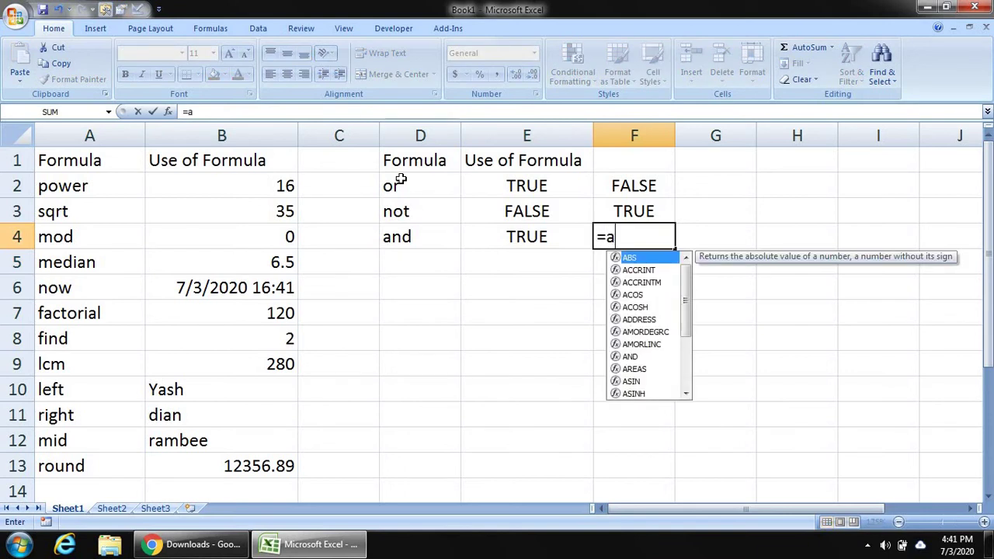
text(nd()
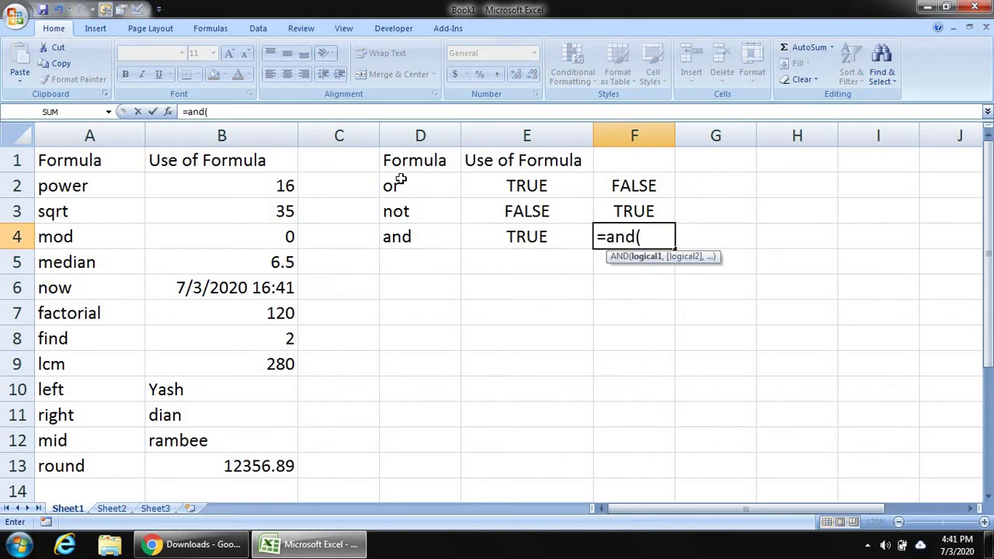
text(1,0))
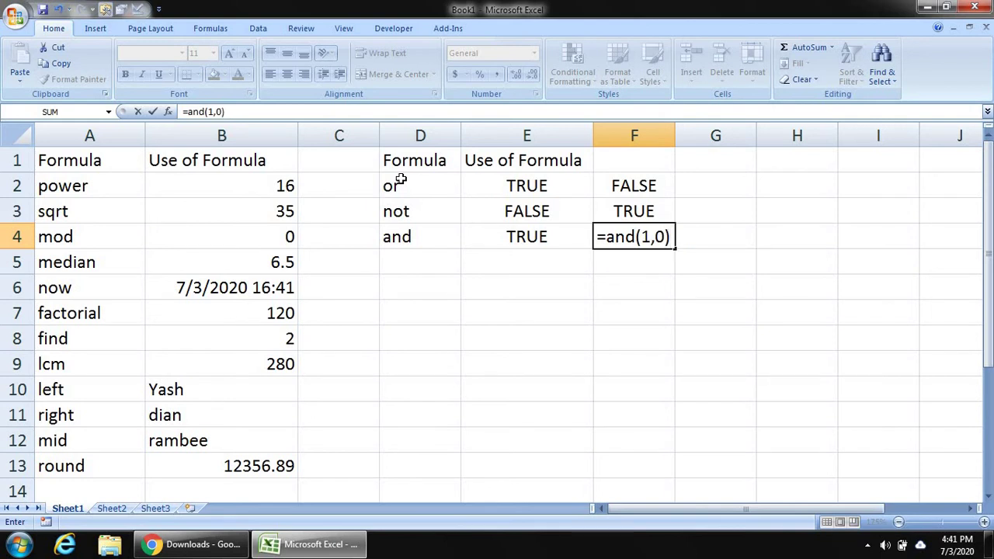
key(Return)
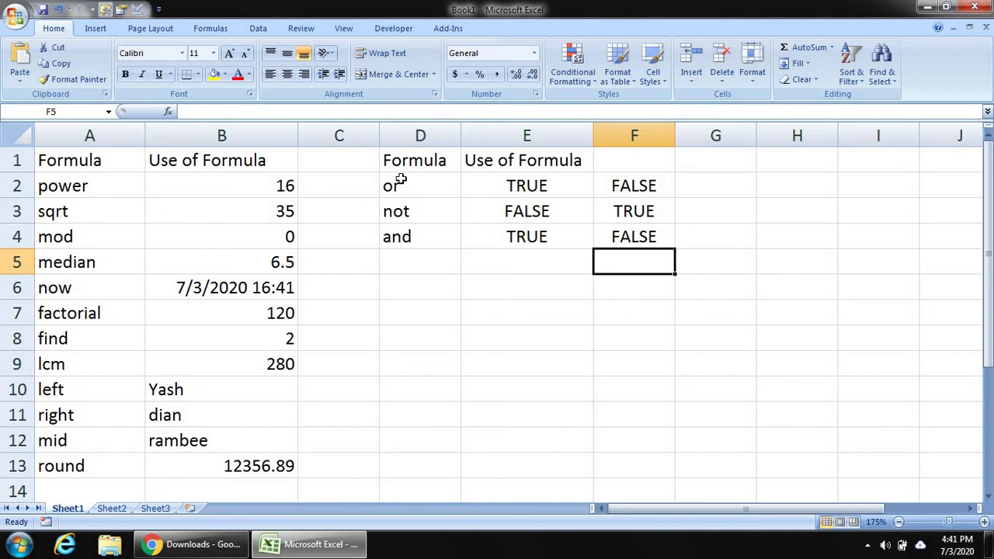
- Enter the label "column" in D5 and the formula =COLUMN(H3) beside it in E5
key(Left)
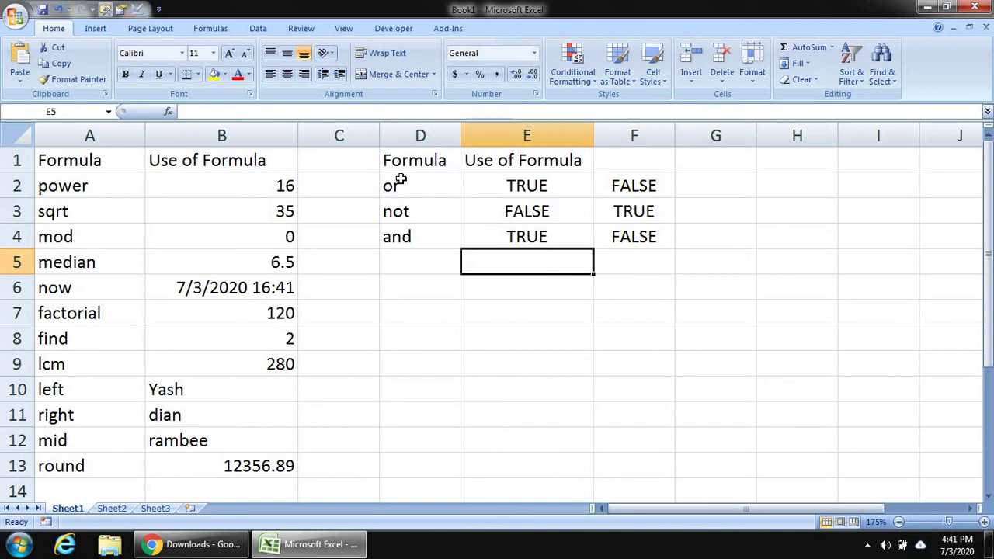
key(Left)
key(Left)
key(Right)
text(colum)
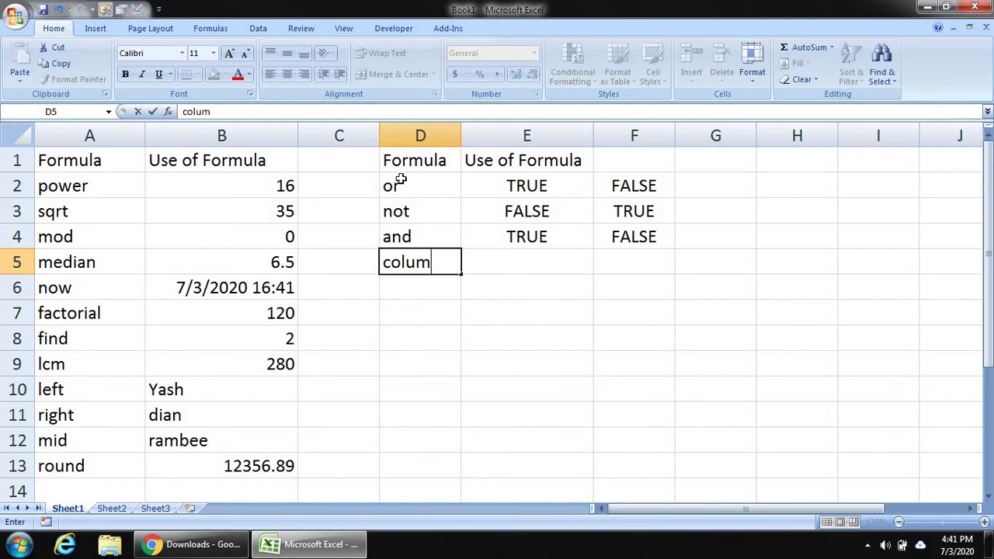
text(n)
key(Tab)
text(=co)
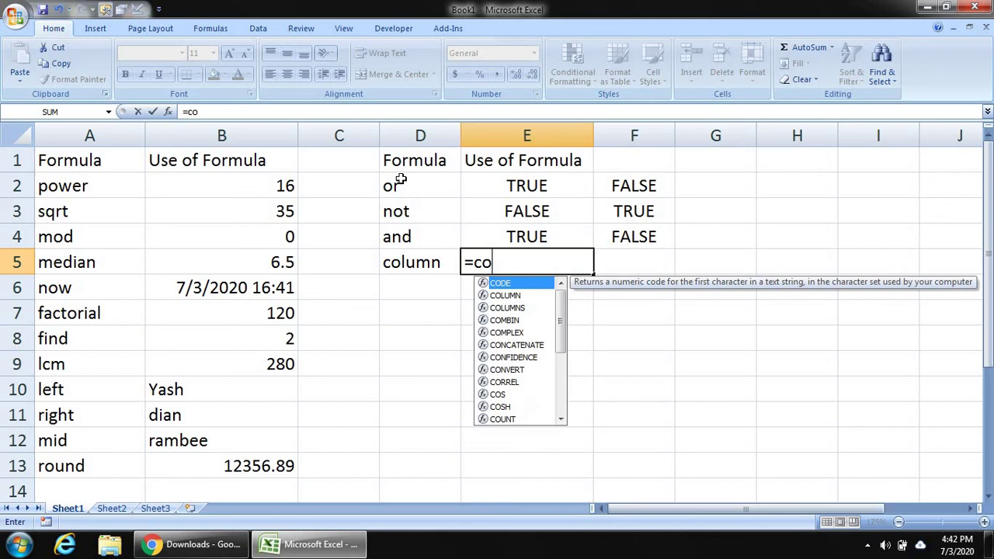
key(Down)
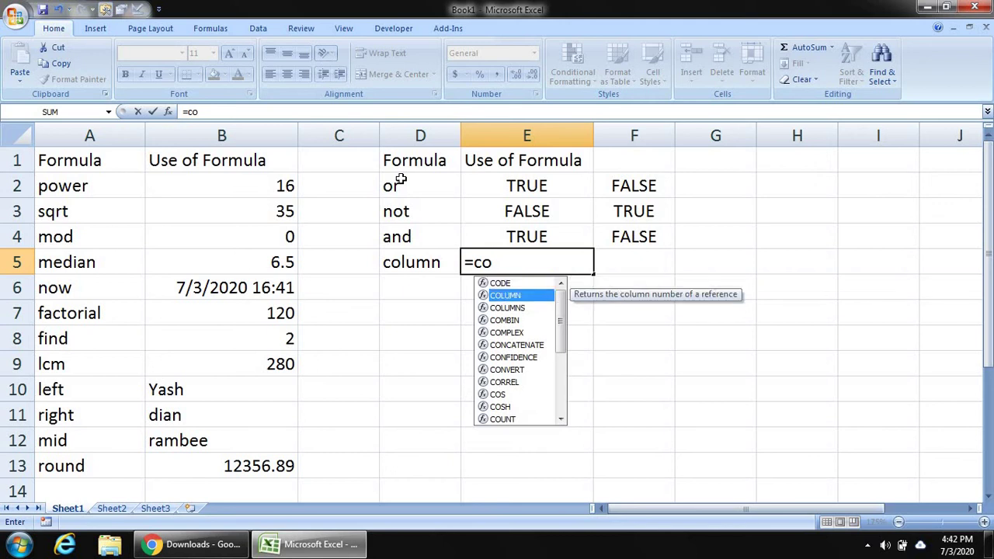
key(Tab)
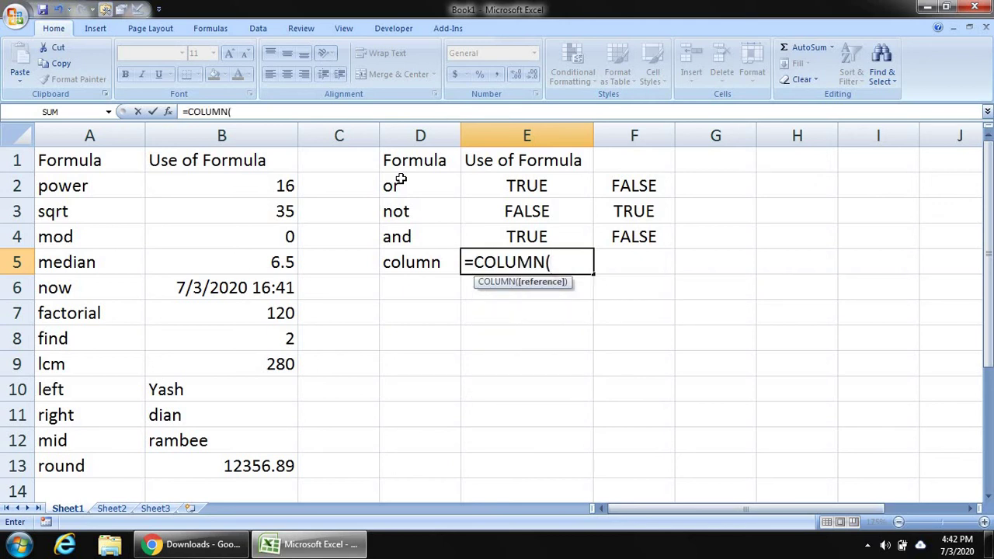
click(784, 217)
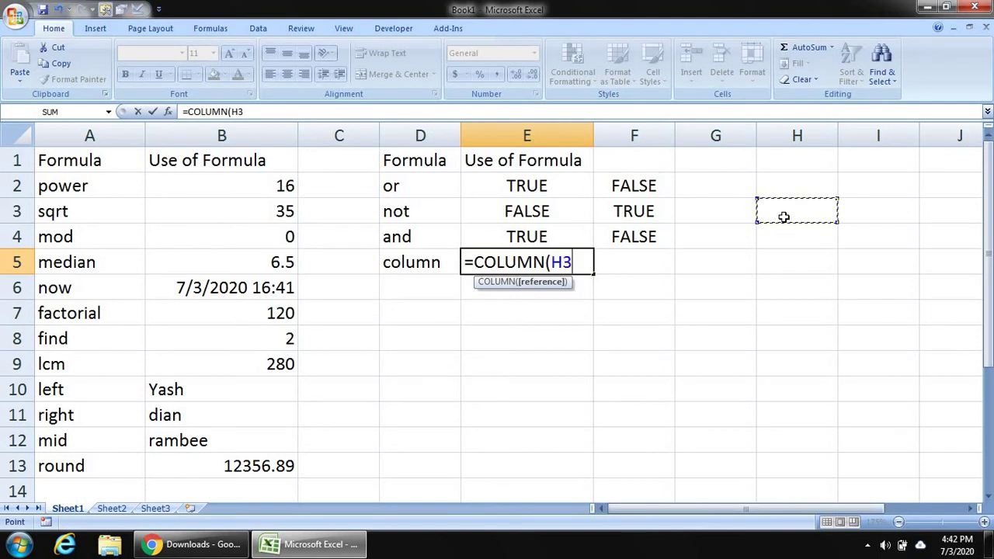
text())
key(Return)
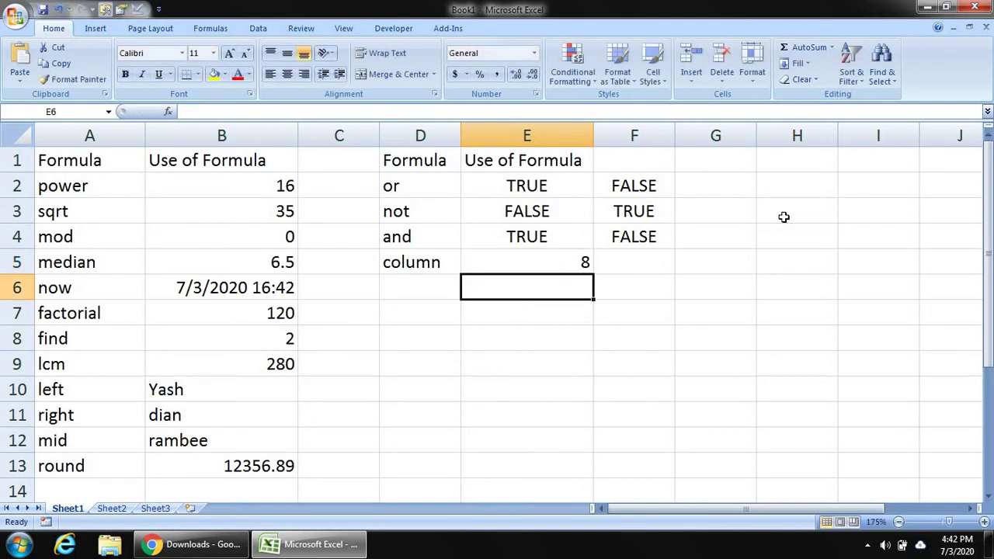
key(Up)
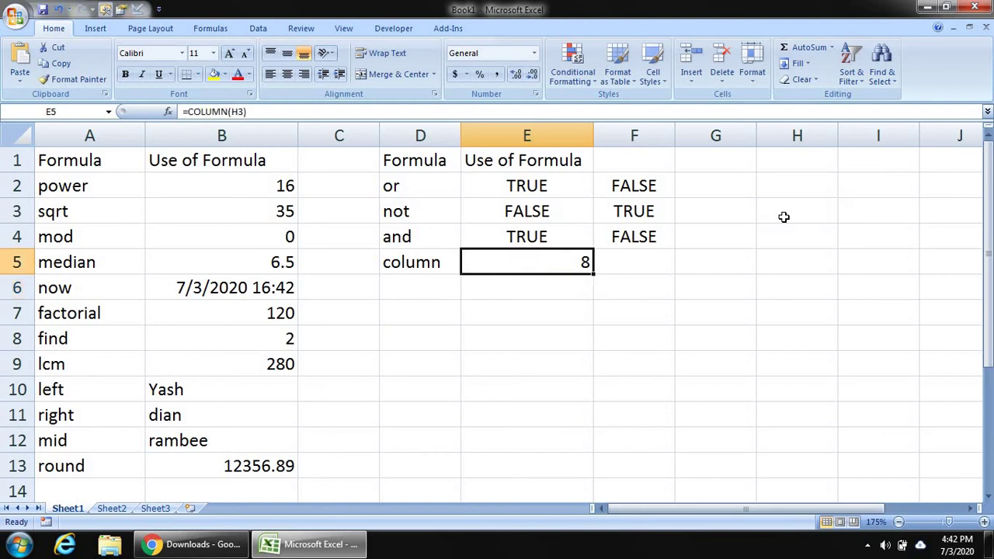
key(Left)
key(Left)
key(Left)
key(Left)
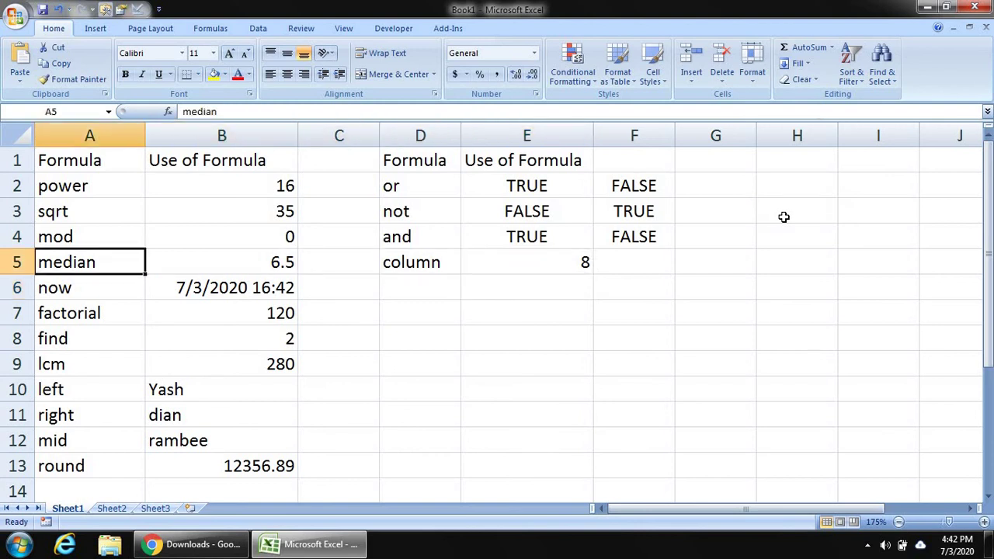
- Examine cell H3, the reference used in the COLUMN example, and its position in the sheet
key(Right)
key(Right)
key(Right)
key(Right)
key(Right)
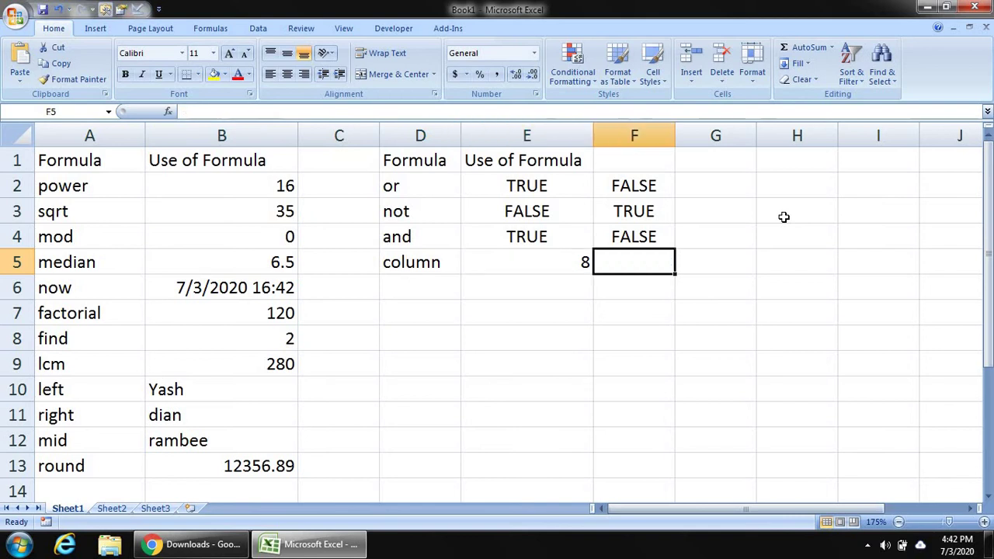
key(Right)
key(Right)
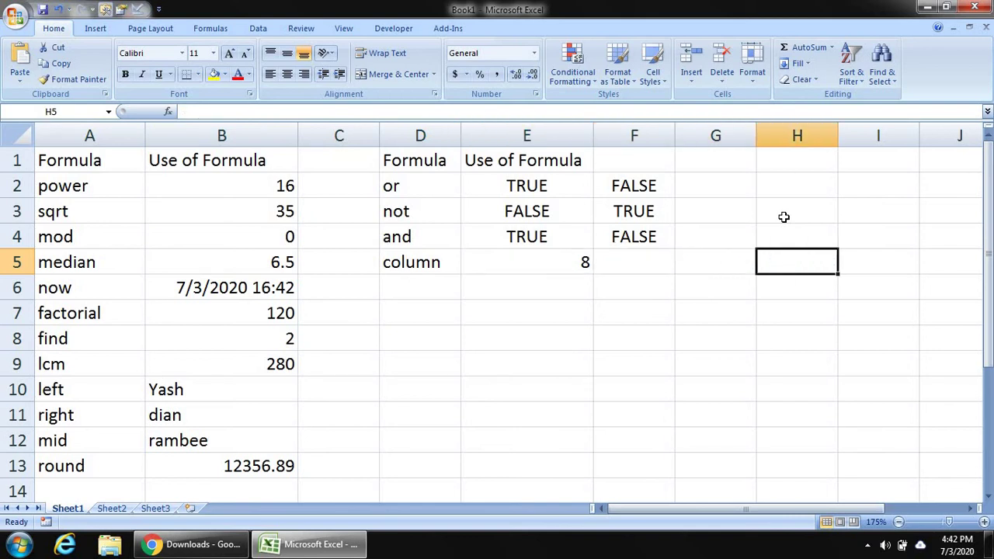
key(Up)
key(Up)
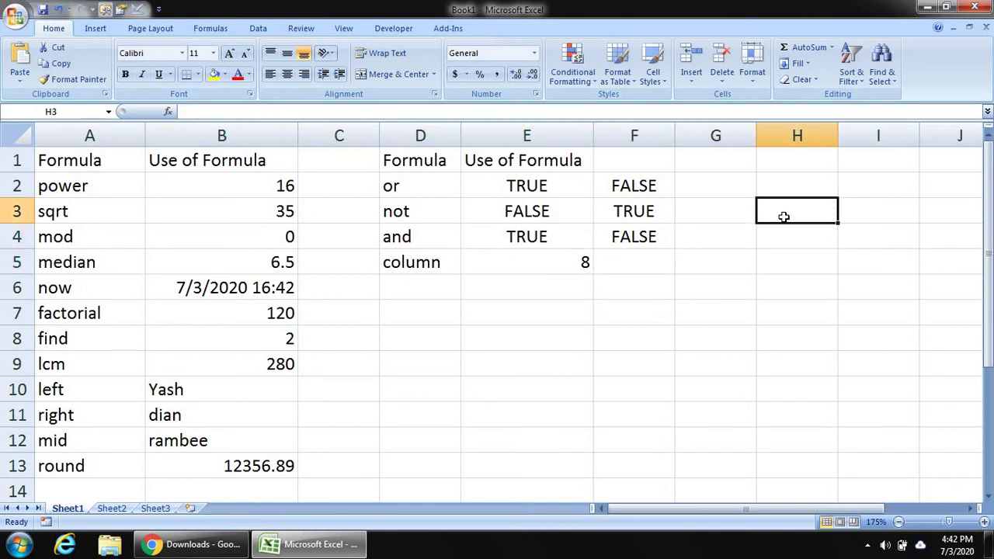
- Enter the label "row" in D6, below the column label
key(Down)
key(Down)
key(Down)
key(Left)
key(Left)
key(Left)
key(Left)
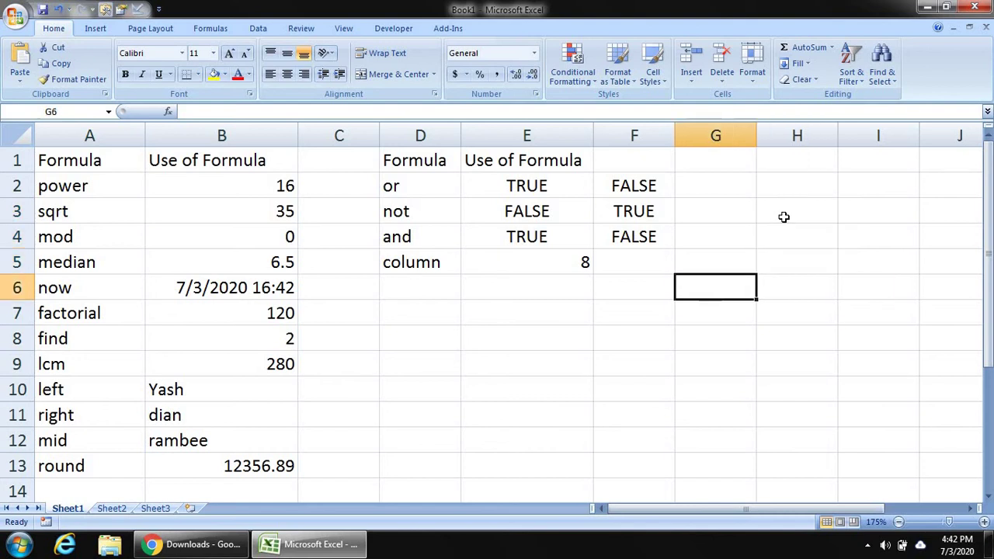
text(row)
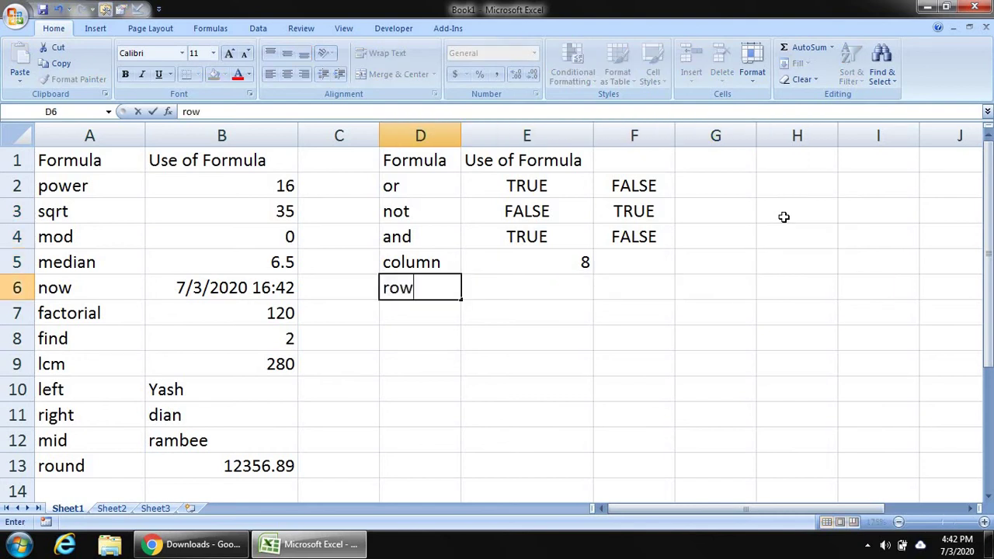
key(Tab)
- Enter the ROW example in E6 with the formula =row(G3)
text(=ro)
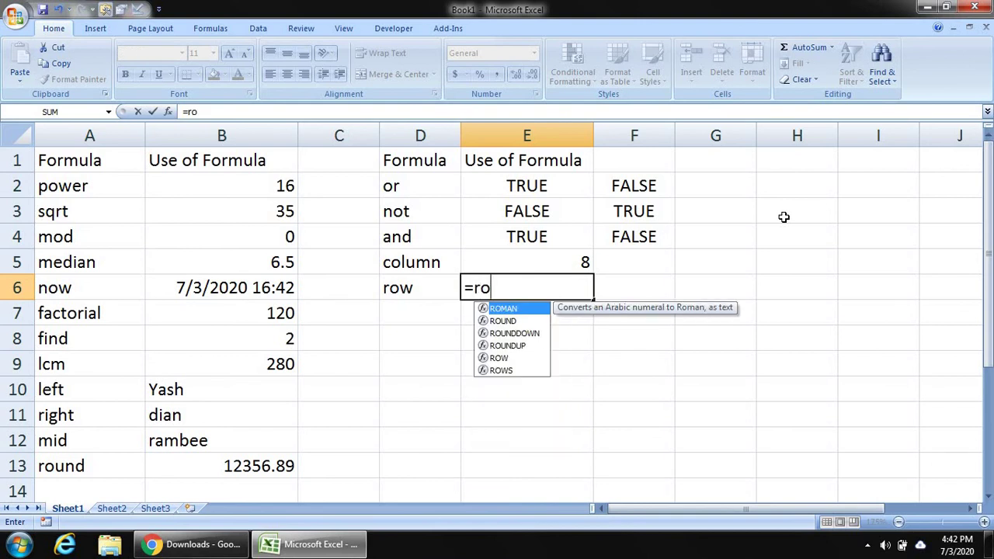
text(w)
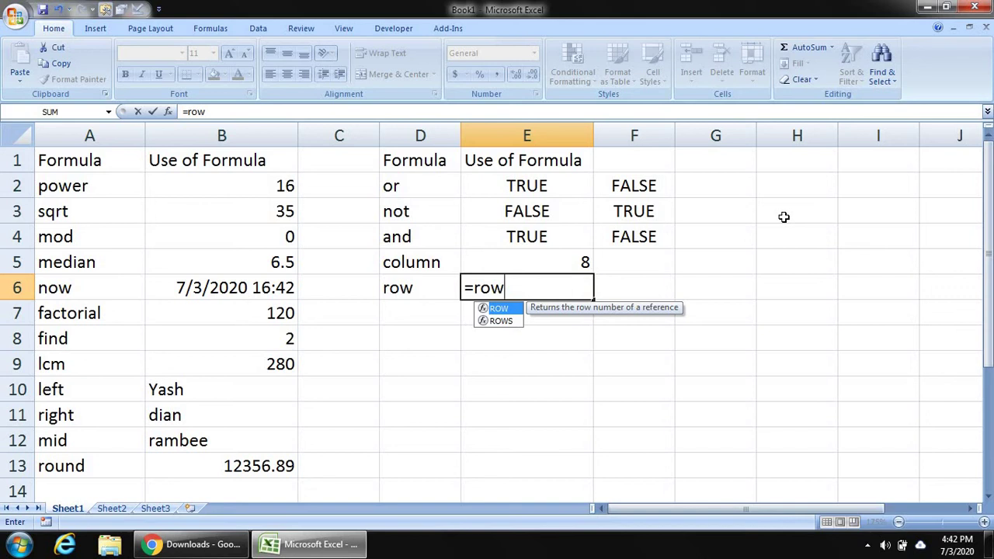
text(()
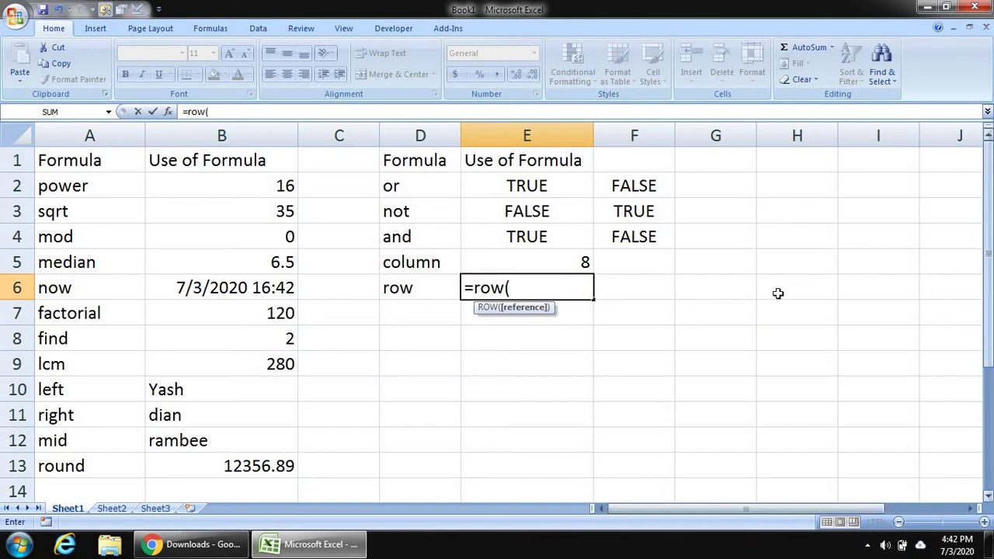
click(737, 212)
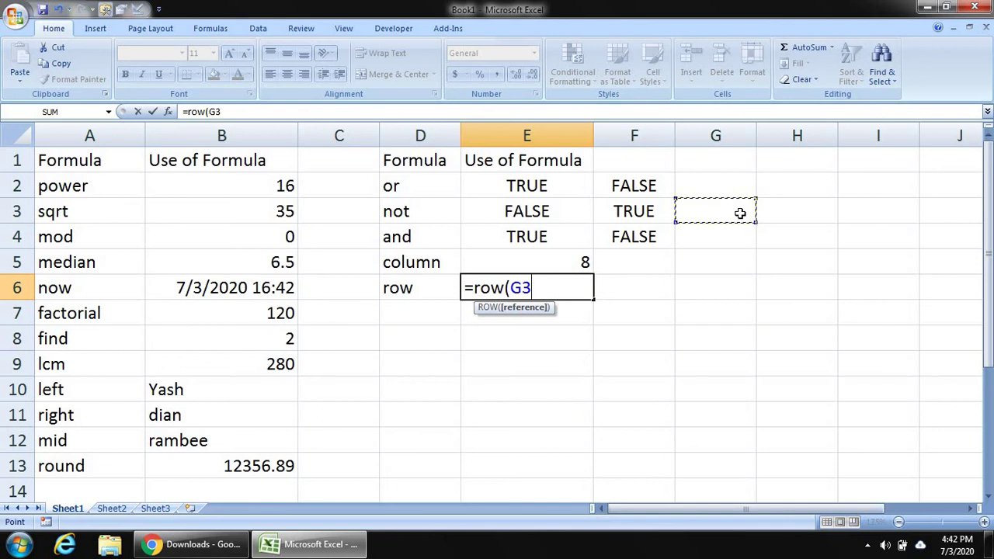
text())
key(Return)
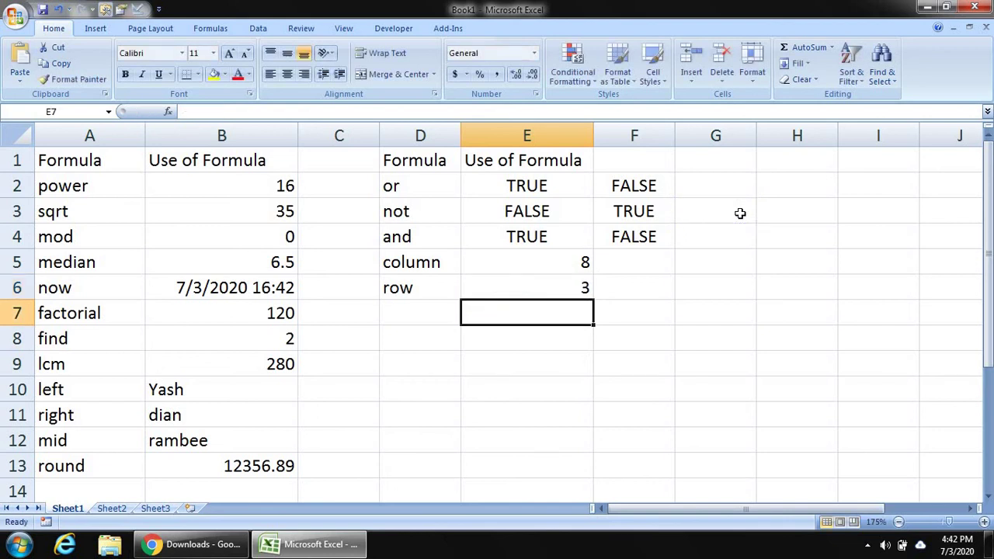
- Enter the label "abs" in D7 and the formula =abs(-34) beside it in E7
key(Left)
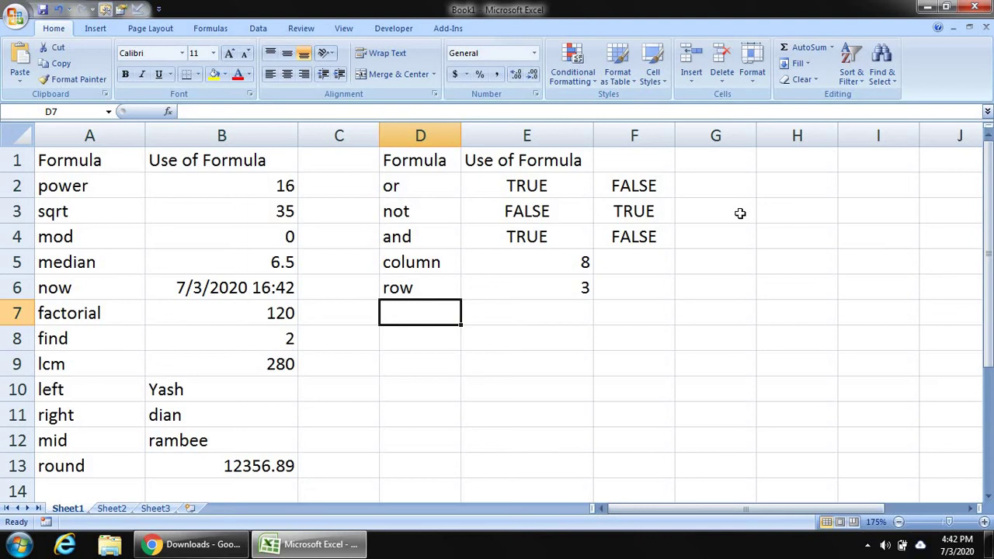
text(ab)
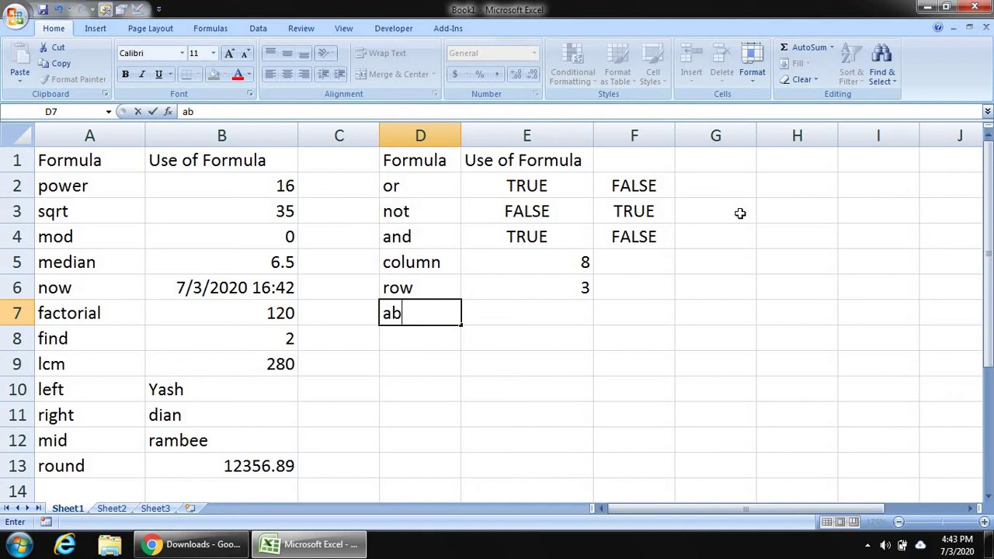
text(s)
key(Tab)
text(=)
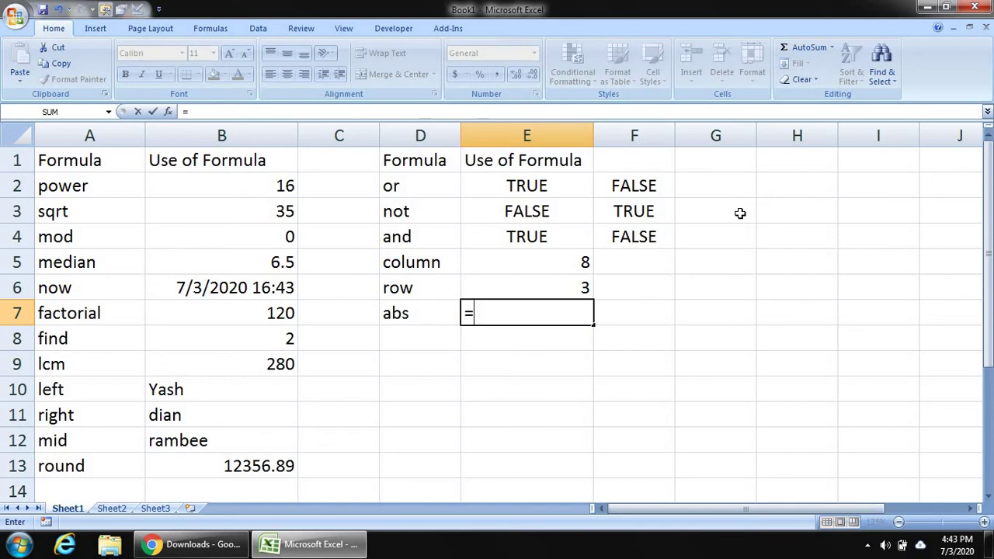
text(abs()
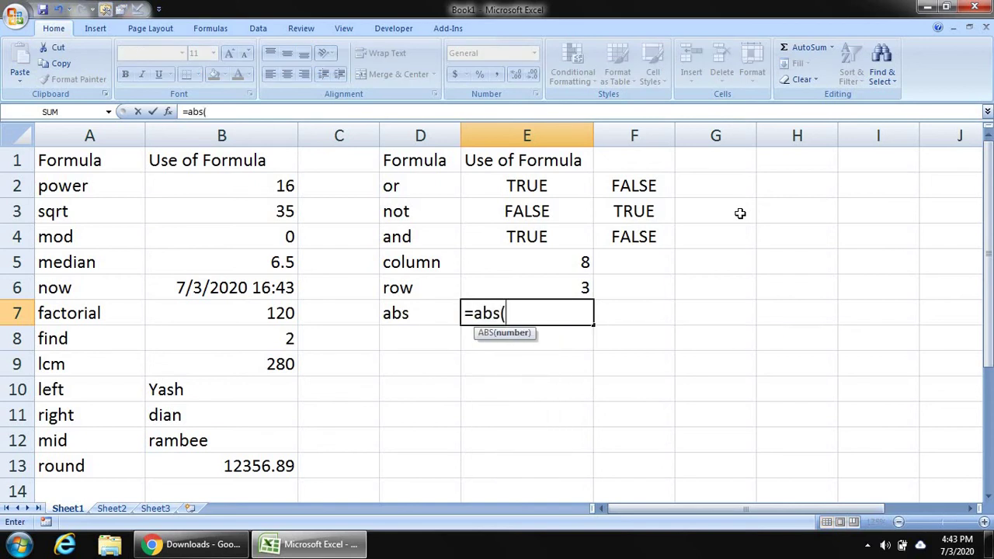
text(-34))
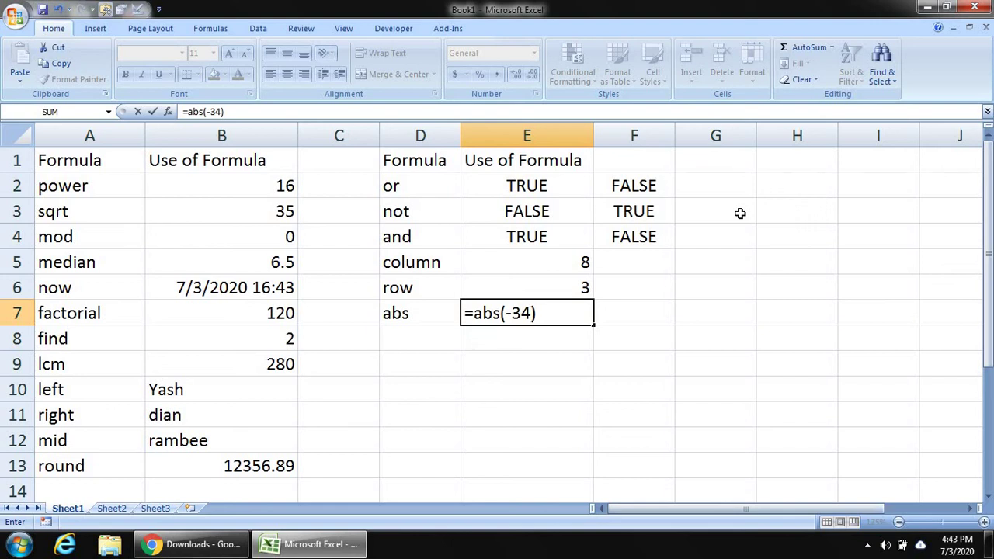
key(Return)
key(Up)
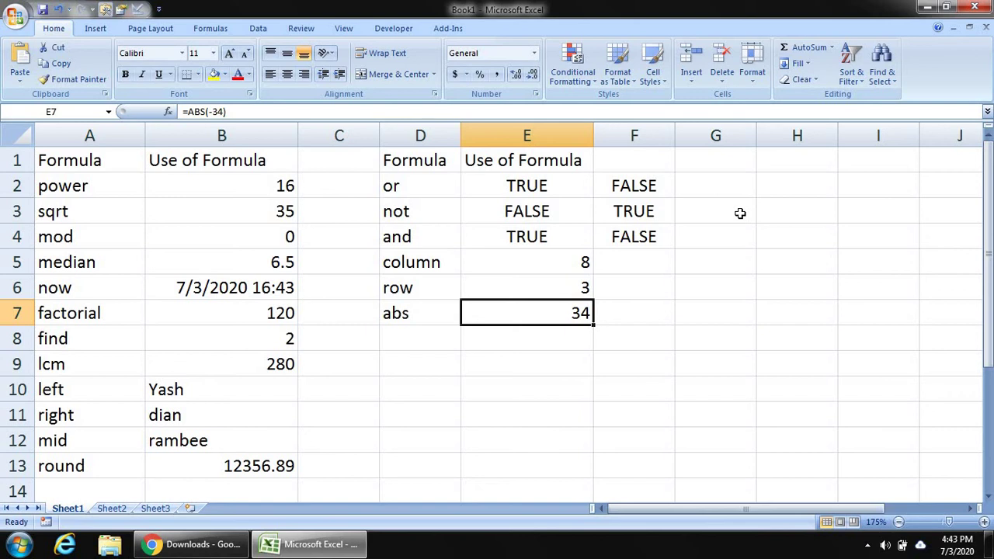
- Enter the label "log" in D8 and the formula =log(10) beside it in E8
key(Left)
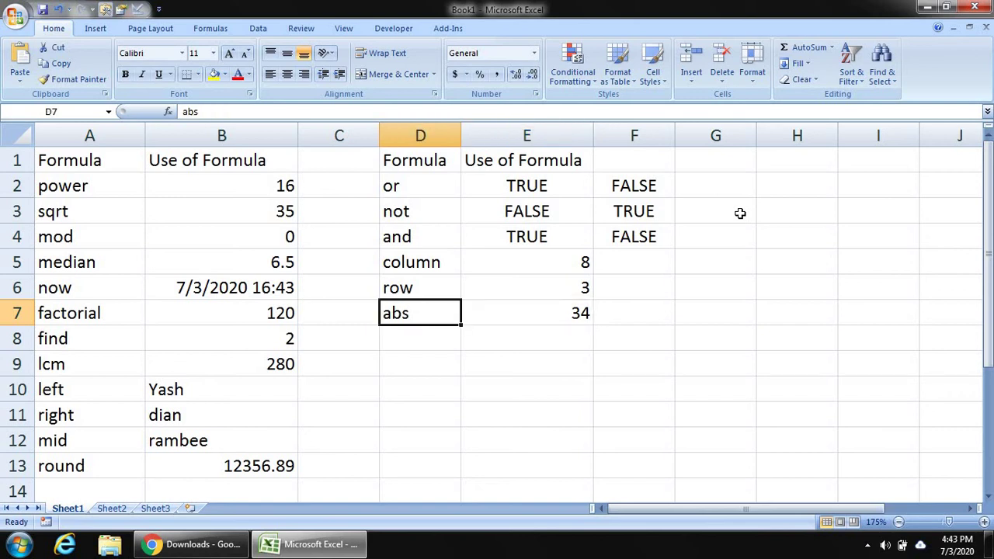
key(Down)
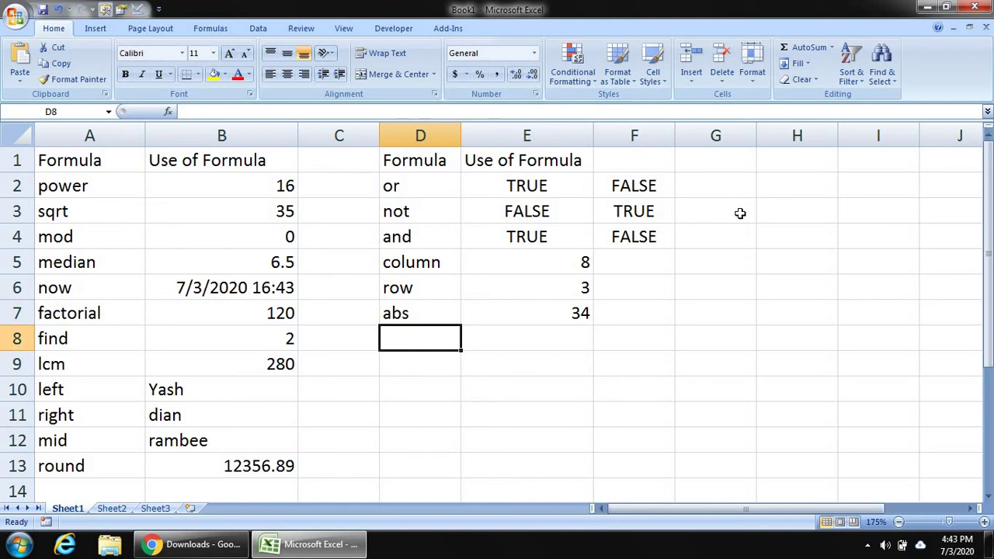
text(=)
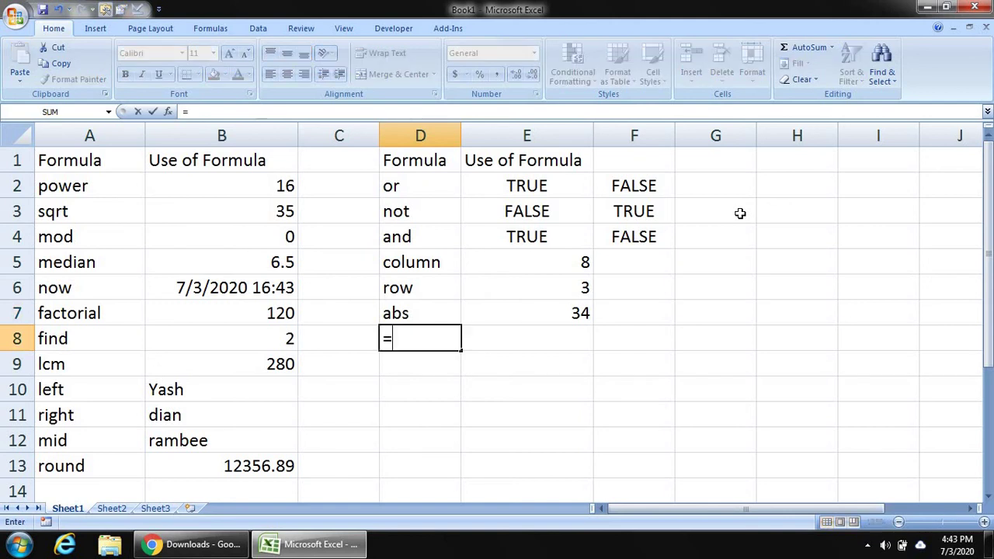
key(BackSpace)
text(log)
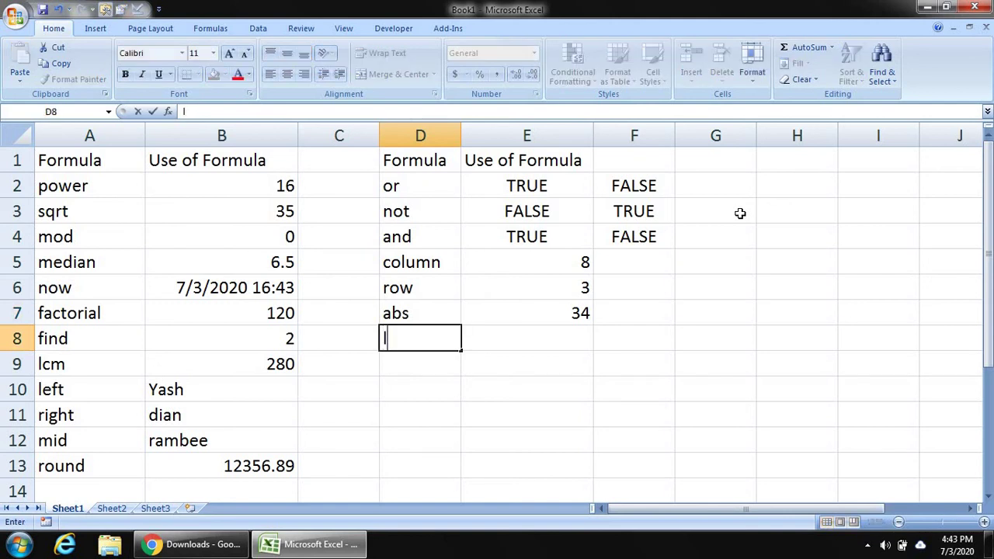
key(Tab)
text(=log()
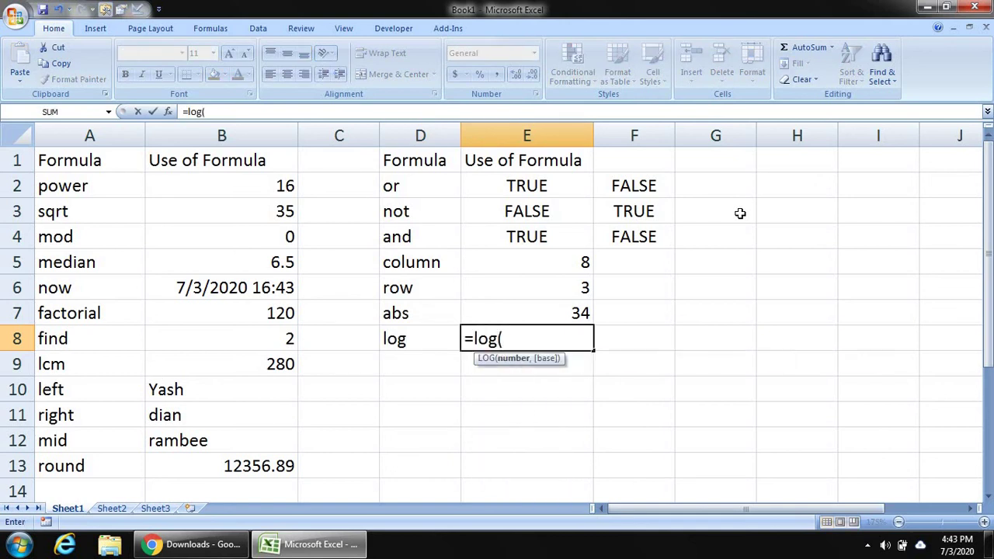
text(10))
key(Return)
- Add a second LOG example in F8 with the formula =log(2)
key(Up)
key(Right)
text(=log)
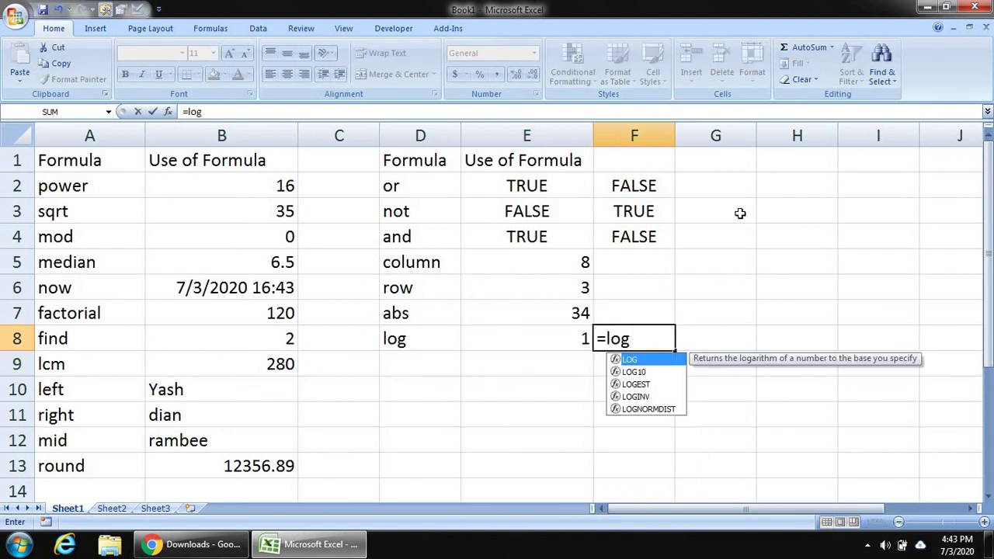
text((2))
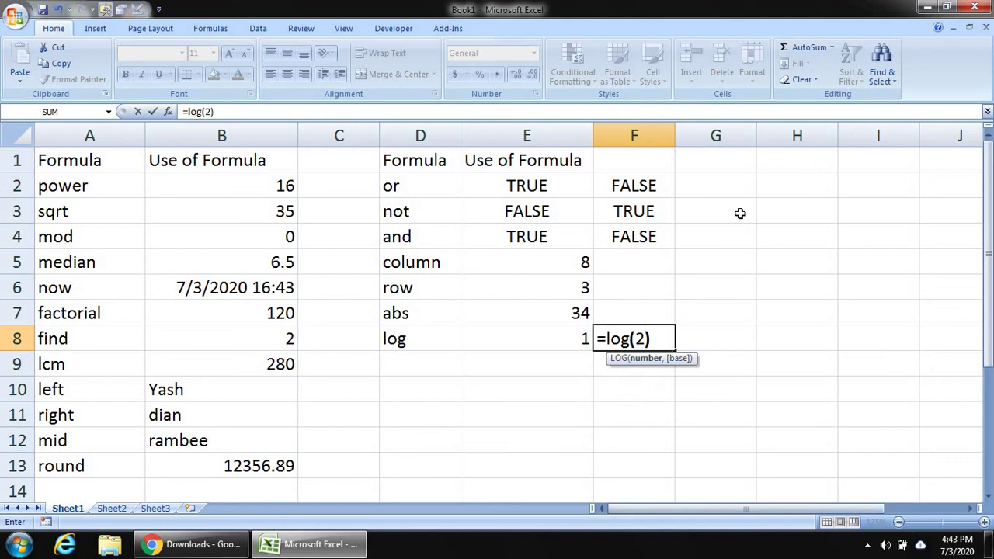
key(Return)
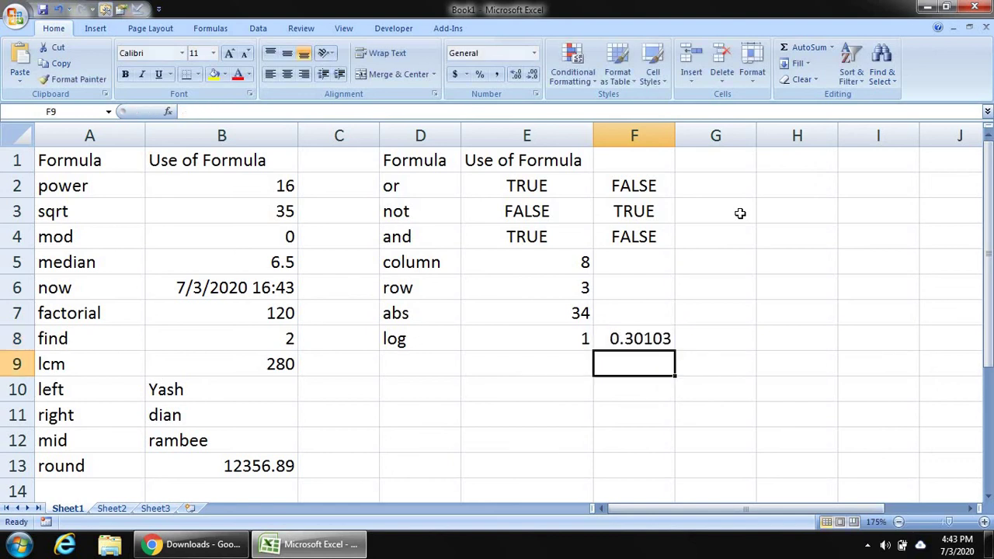
key(Up)
- Enter the label "length" in D9, below the log label
key(Down)
key(Left)
key(Left)
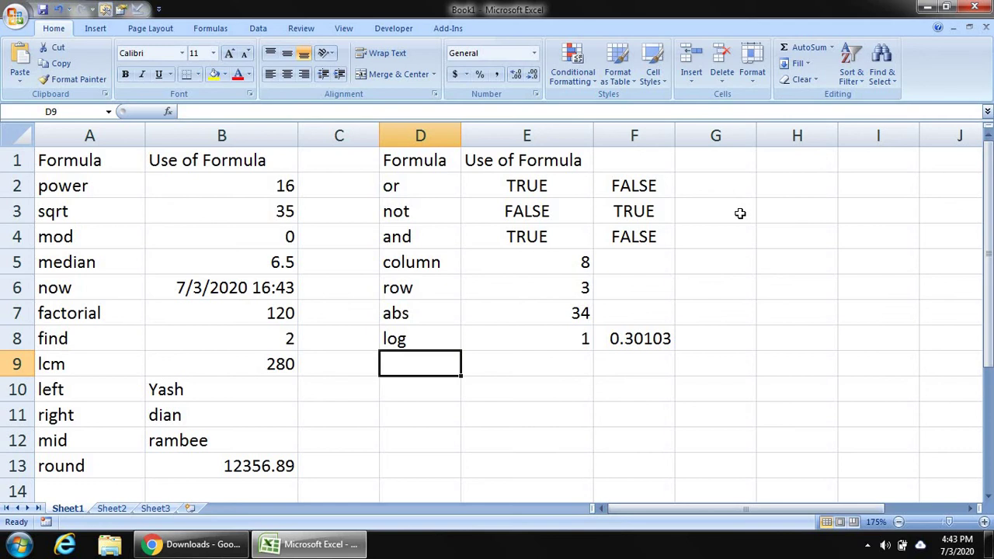
text(lenght)
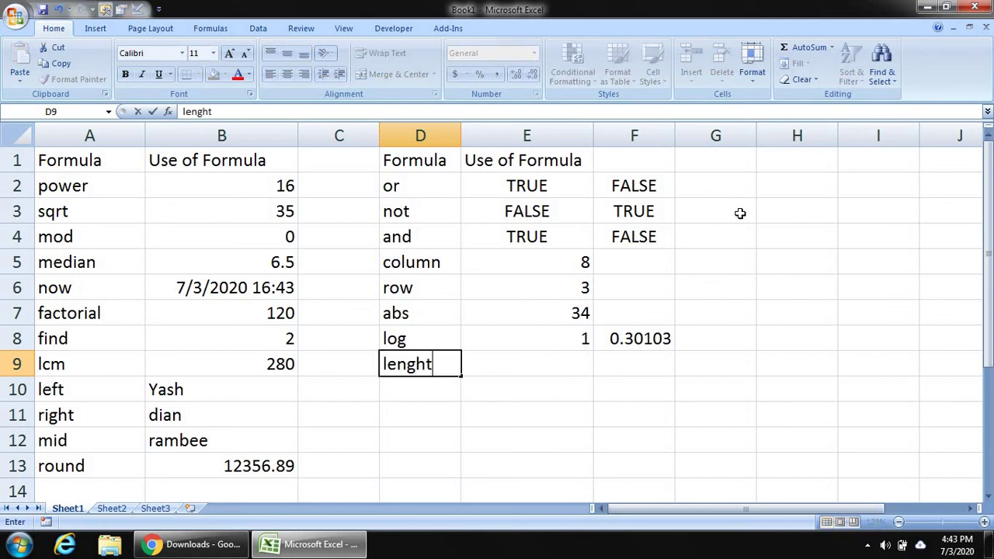
key(Tab)
- Enter the LEN example in E9 with the formula =len("computer")
text(=le)
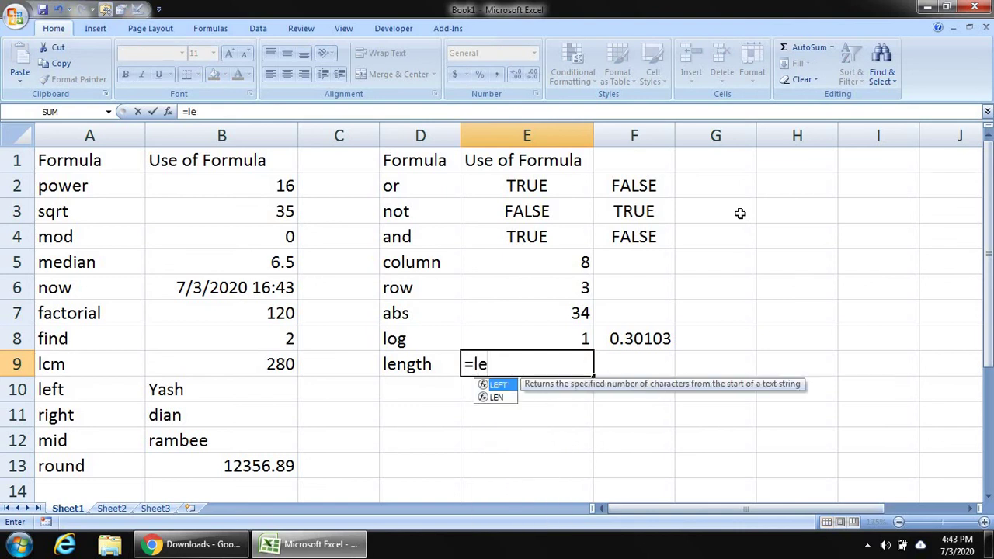
text(b)
key(BackSpace)
text(n)
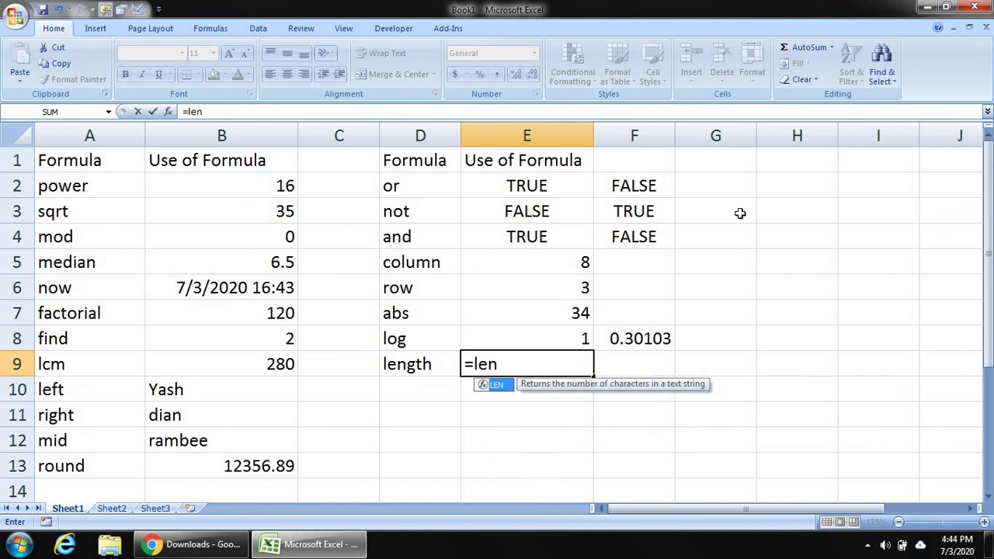
text(("co)
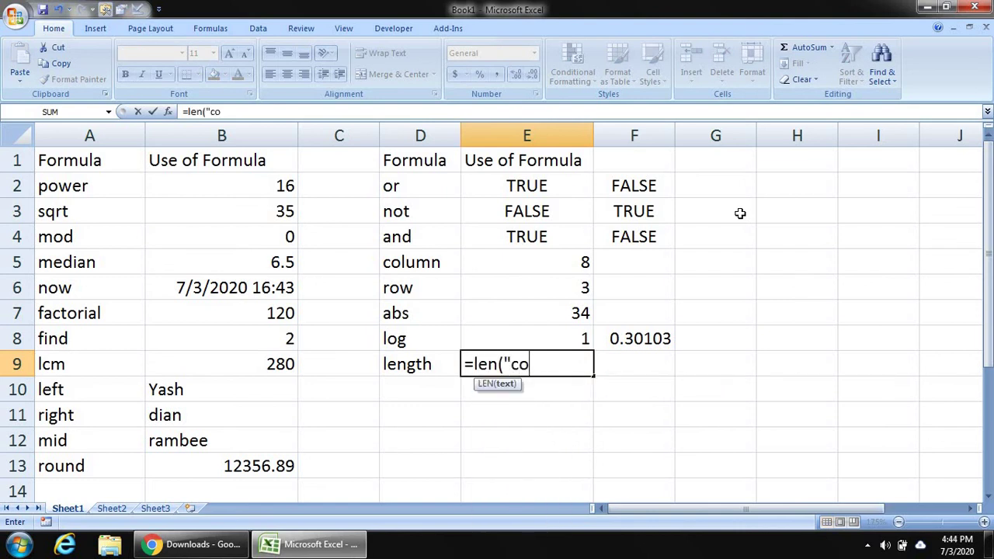
text(p)
key(BackSpace)
text(mpi)
key(BackSpace)
text(u)
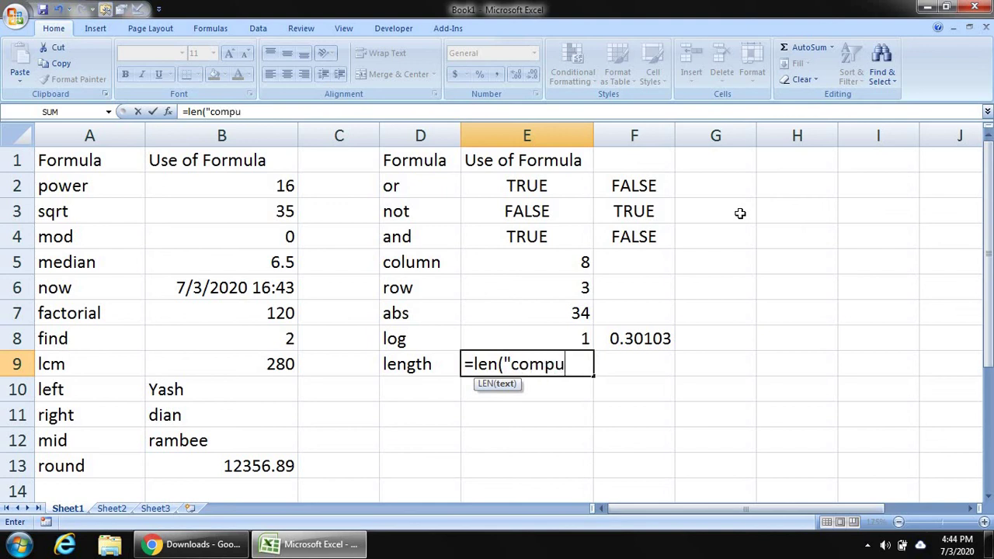
text(ter"))
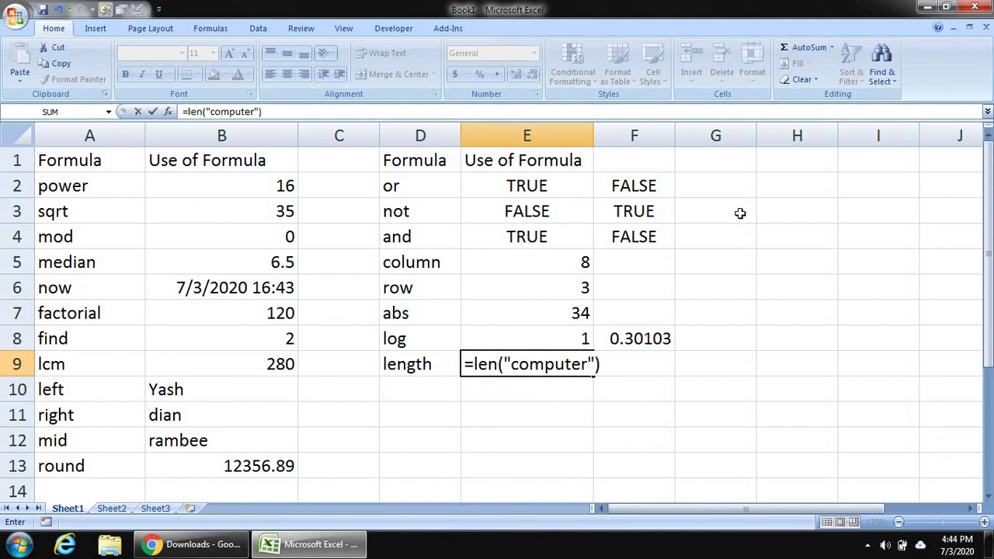
key(Return)
key(Up)
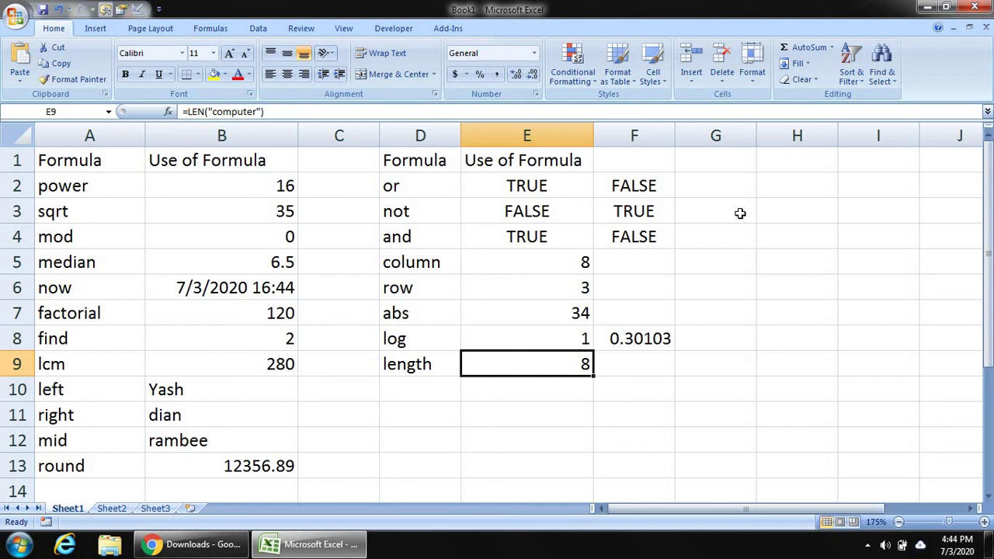
- Enter the label "dollar" in D10, below the length label
key(Down)
key(Left)
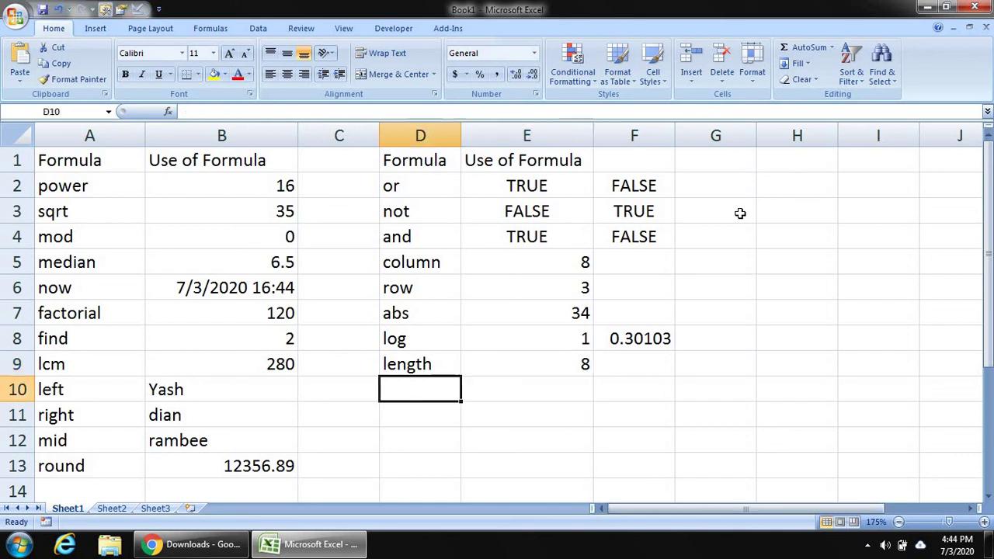
text(doll)
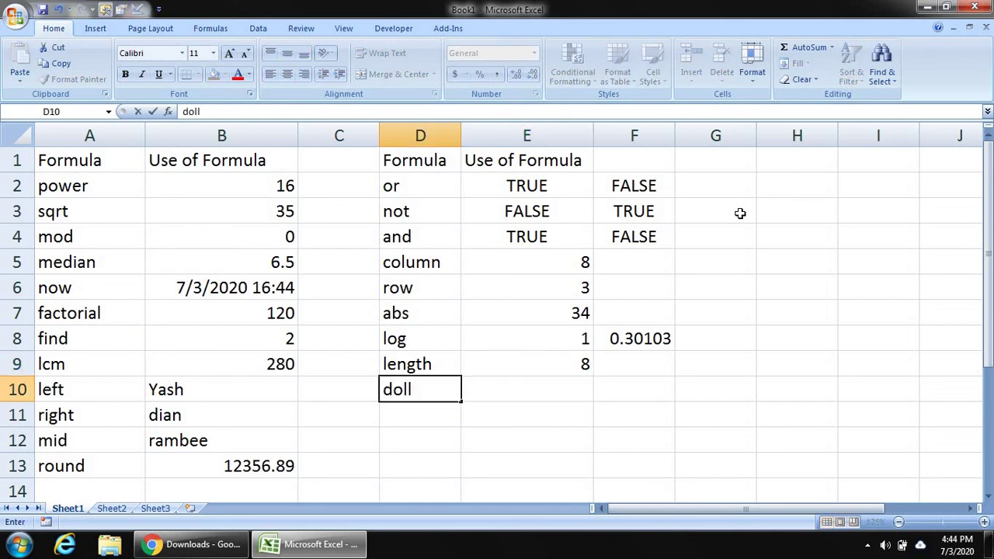
text(ar)
key(Tab)
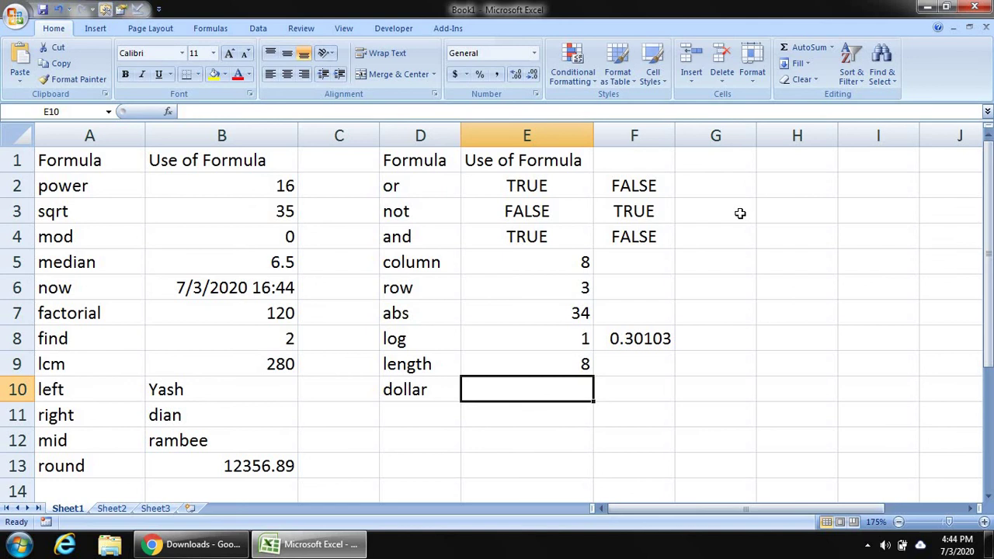
- Enter the DOLLAR example in E10 with the formula =DOLLAR(10)
text(=doll)
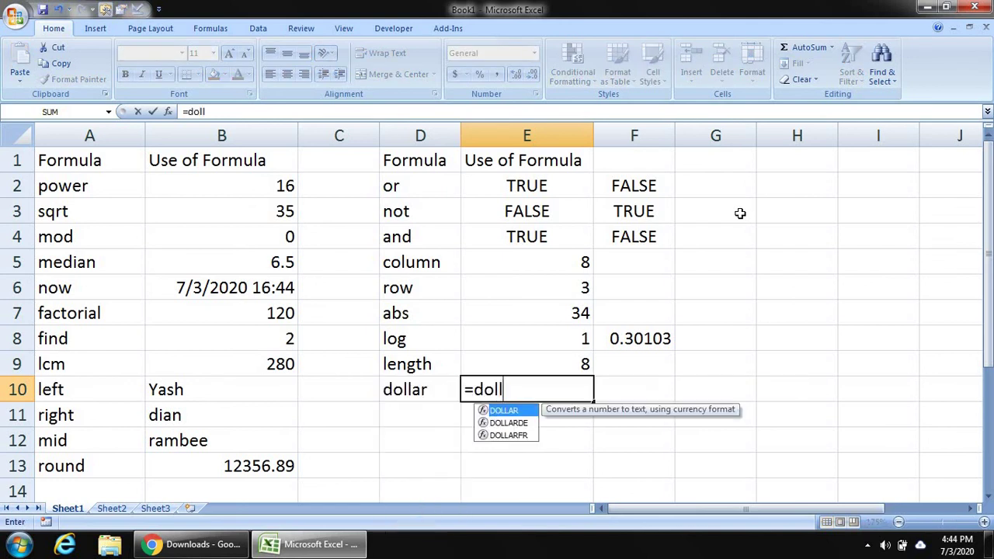
key(Tab)
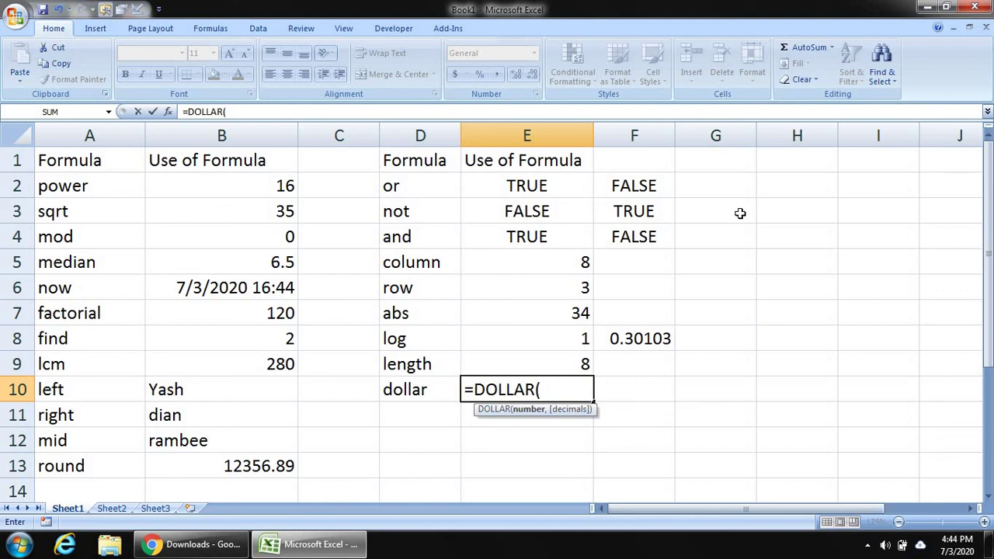
key(Left)
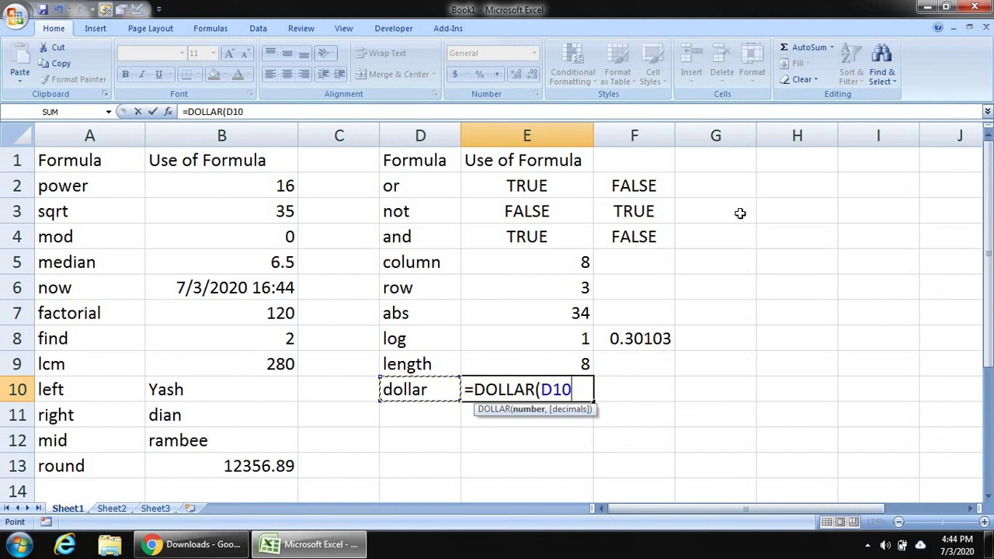
key(BackSpace)
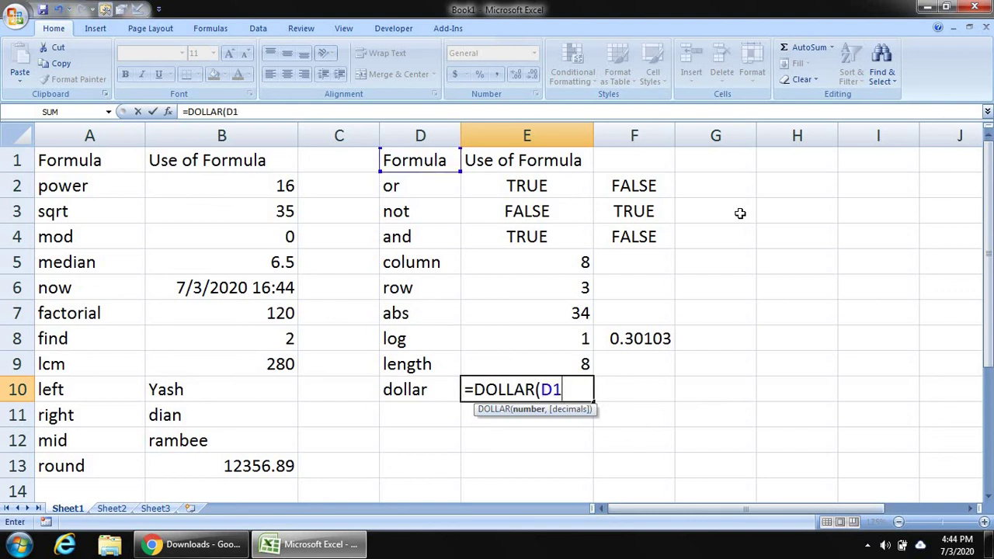
key(BackSpace)
key(BackSpace)
text(10)
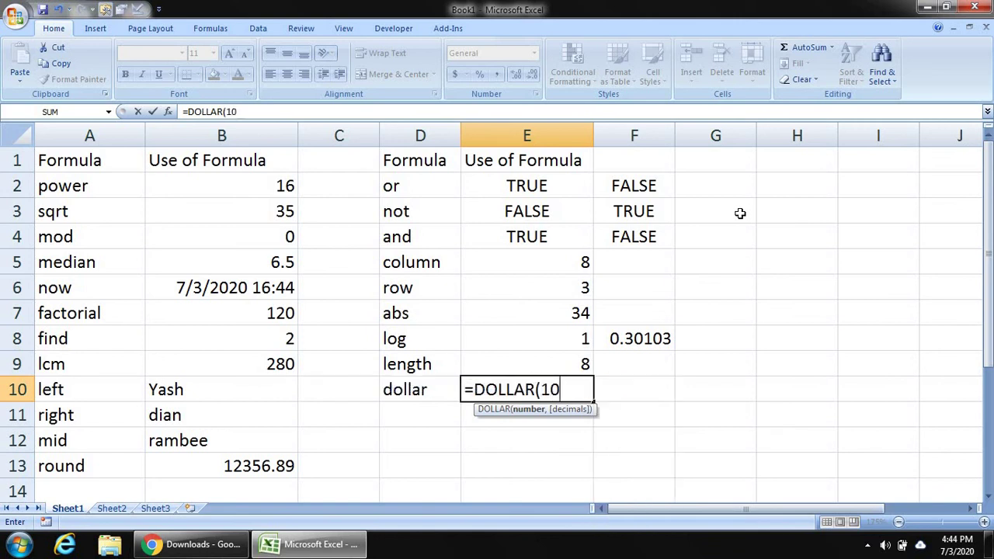
text())
key(Return)
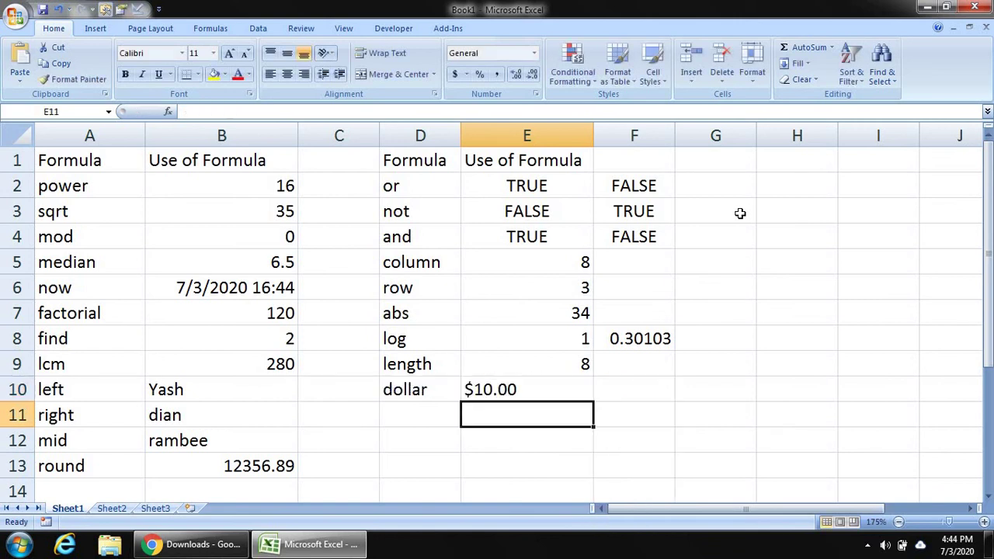
key(Up)
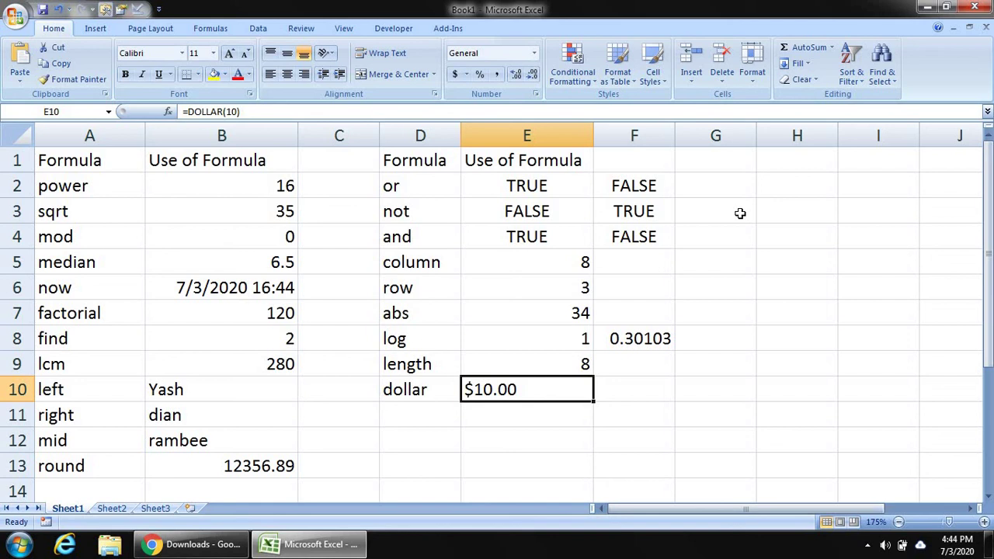
- Enter the label "concatination" in D11, below the dollar label
key(Down)
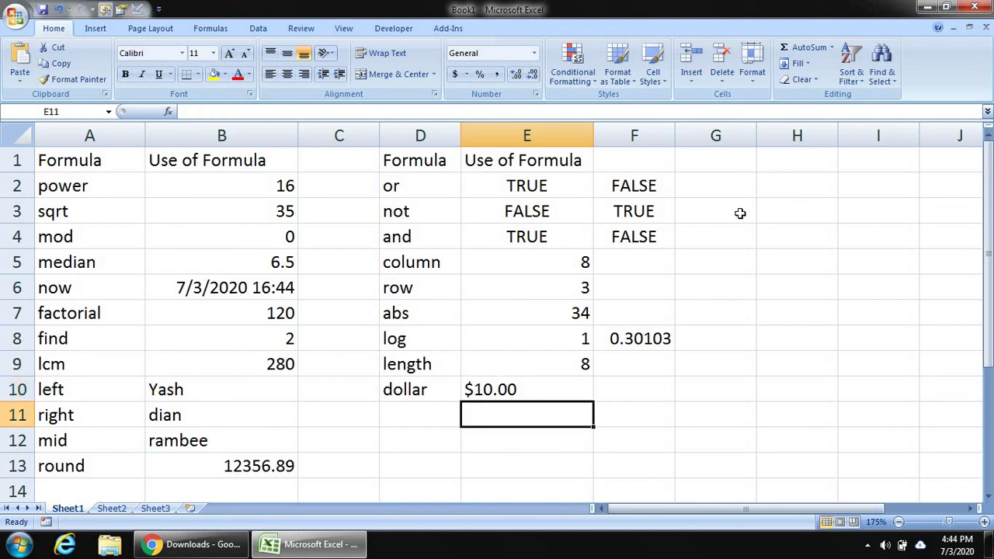
key(Left)
text(con)
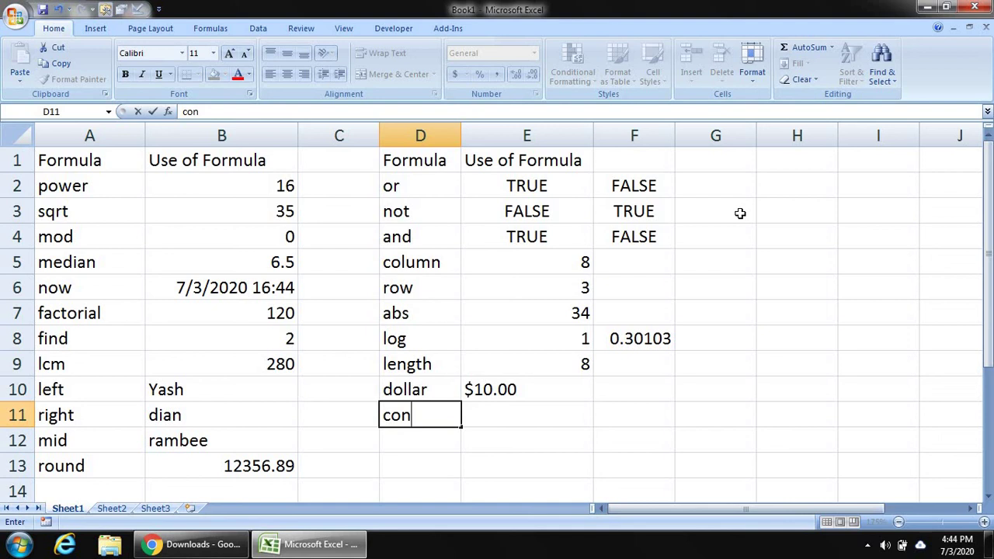
text(catinatio)
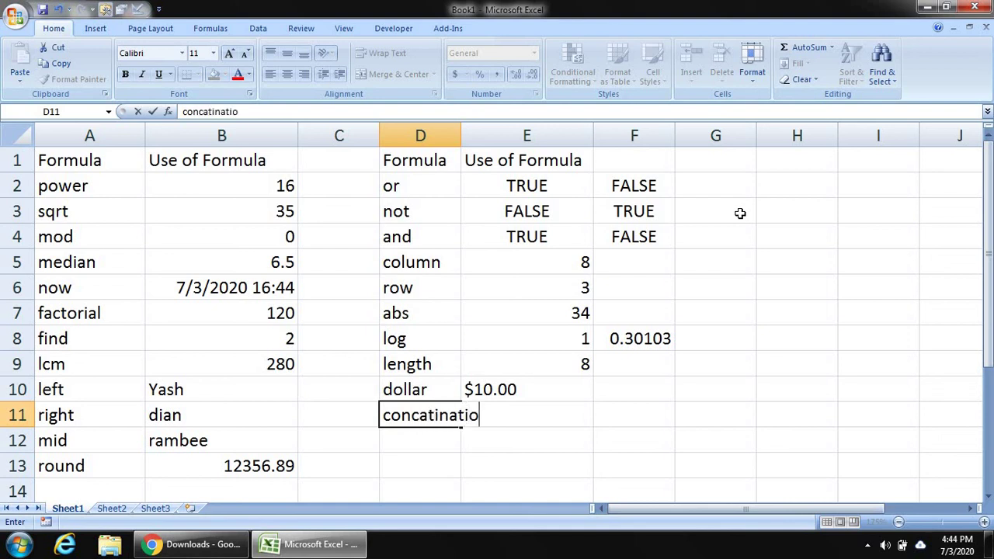
text(n)
key(Tab)
- Enter a CONCATENATE formula in E11 that joins two first names given as quoted text strings, without a space between them
text(=con)
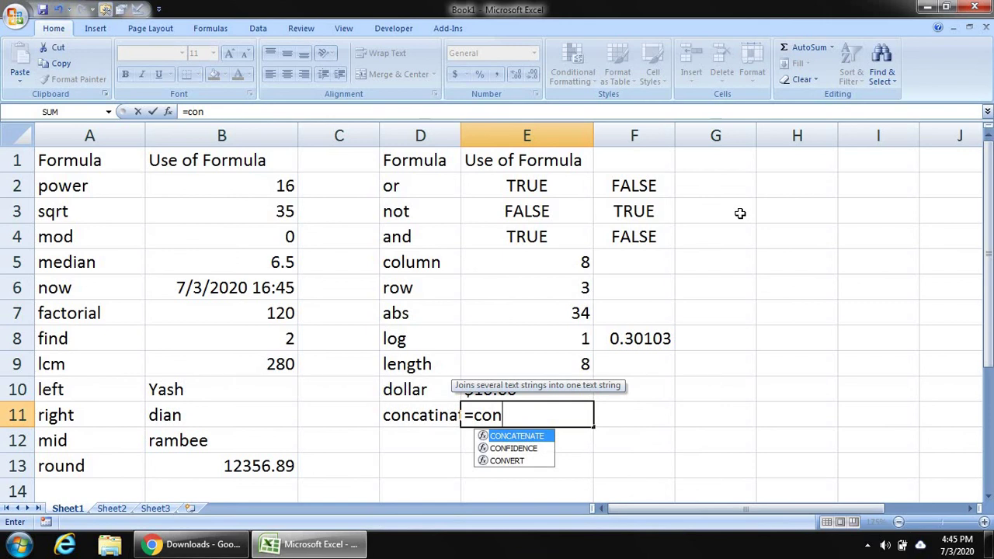
key(Tab)
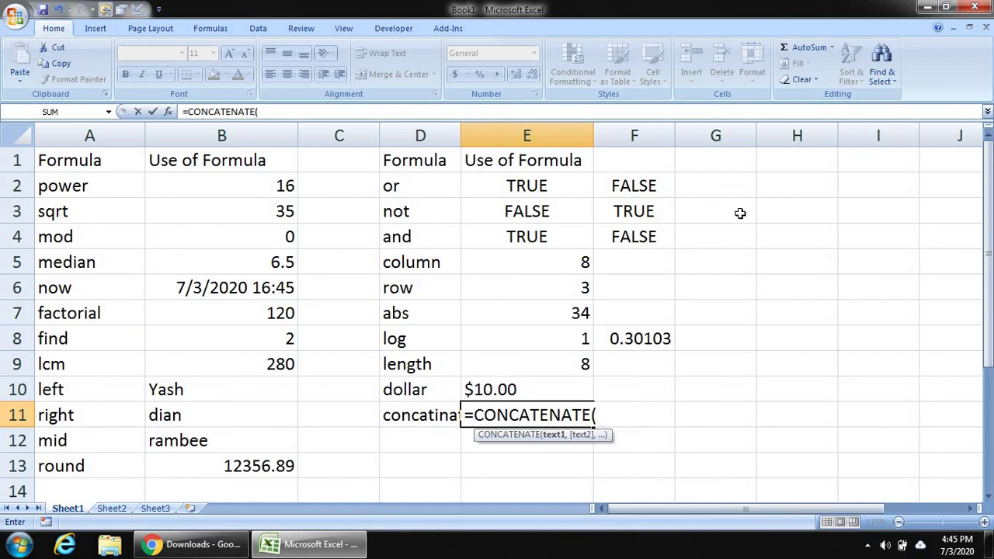
text("ra)
key(BackSpace)
key(BackSpace)
text(ram","Kri)
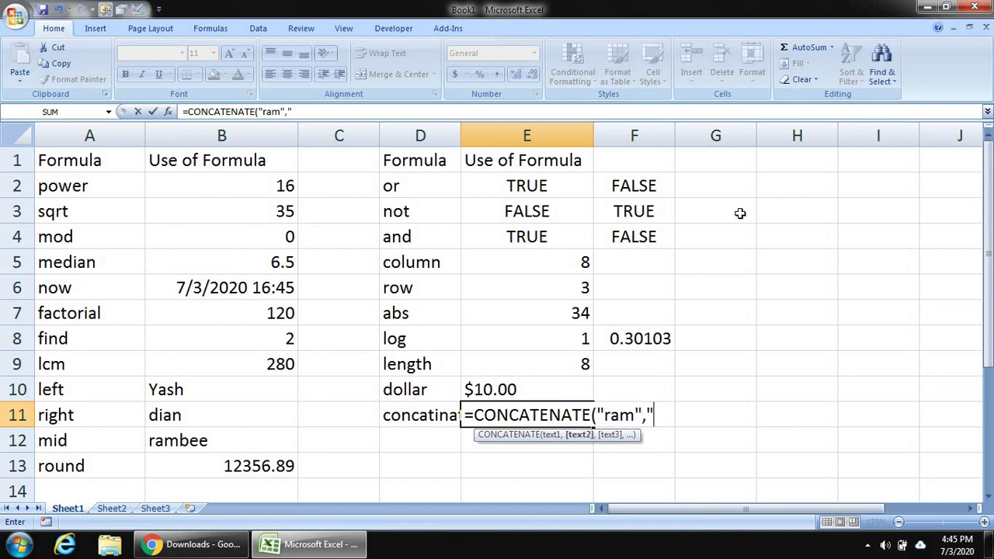
text(shan")
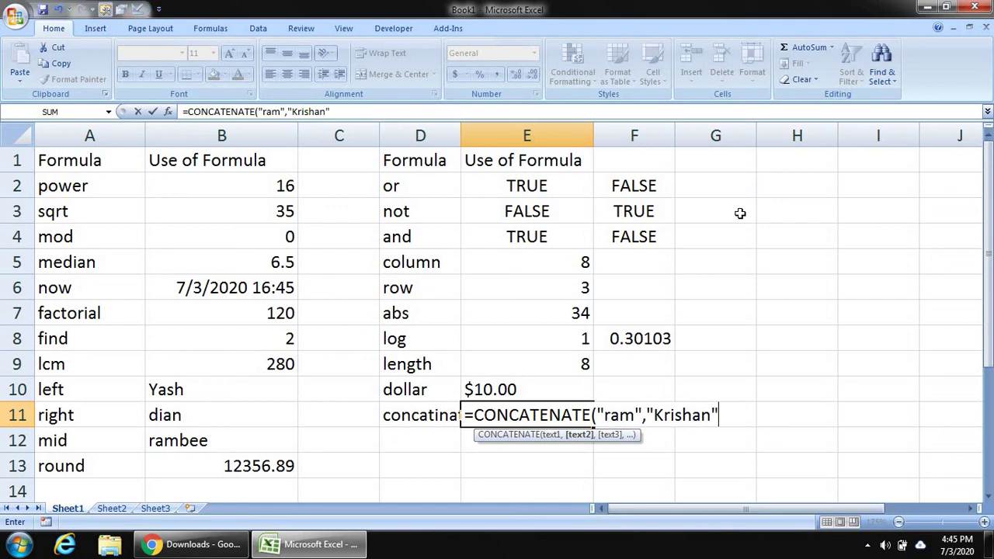
text())
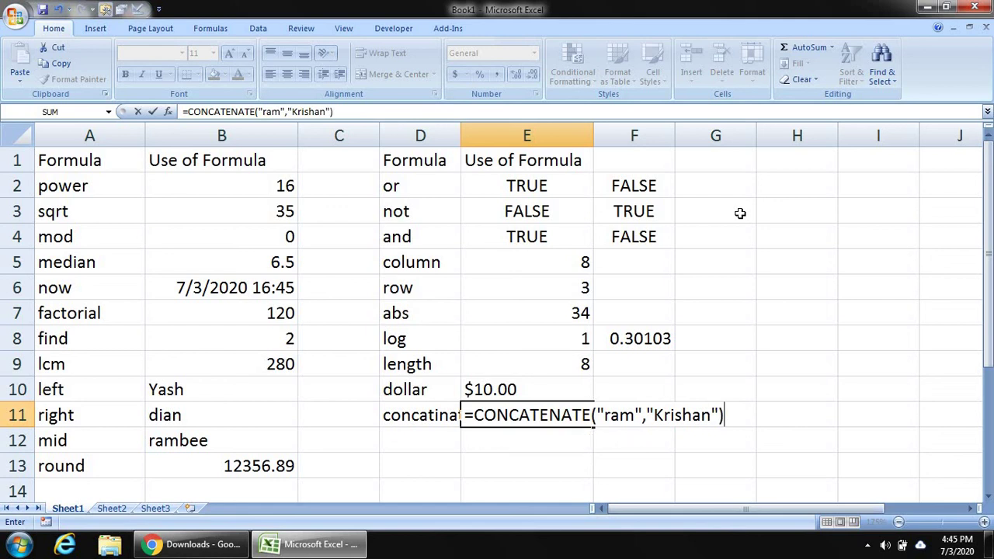
key(Return)
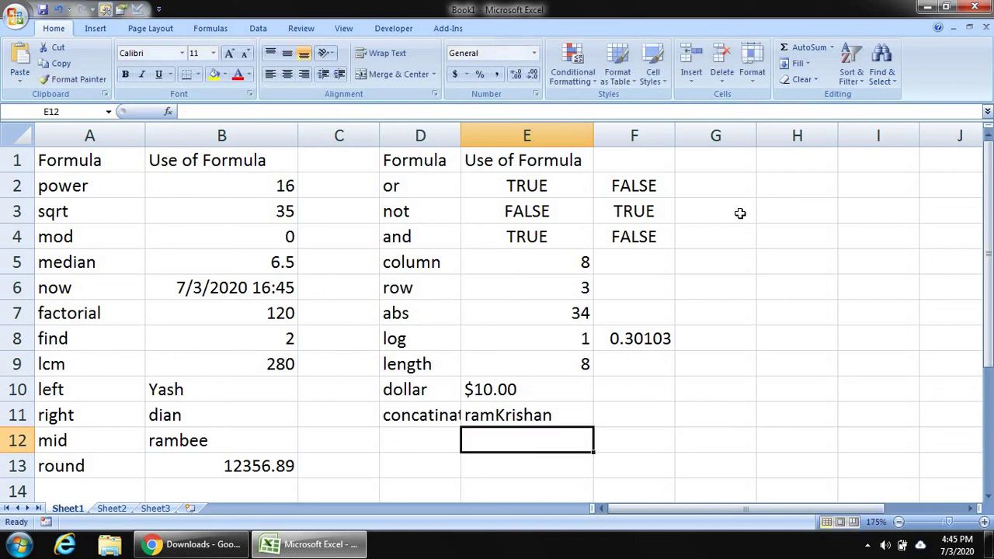
key(Up)
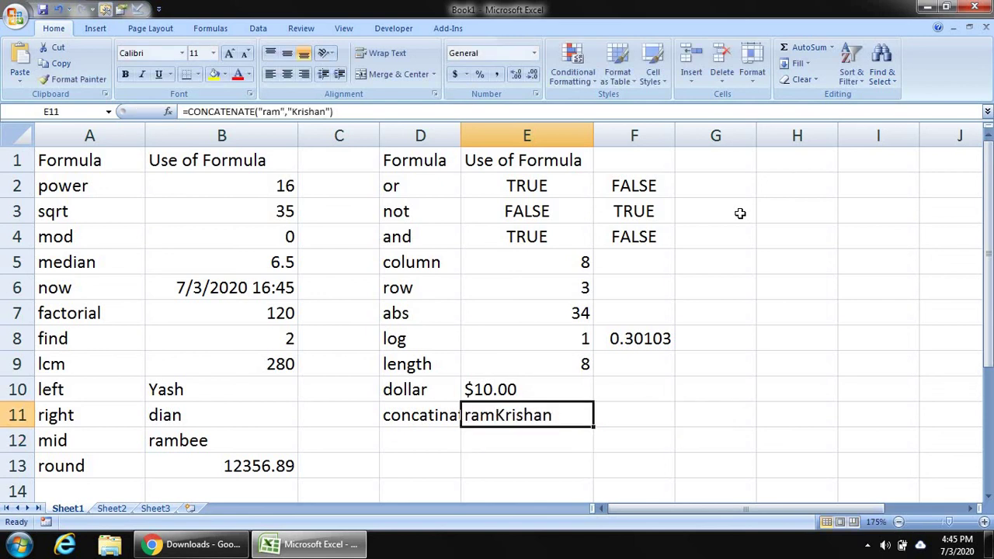